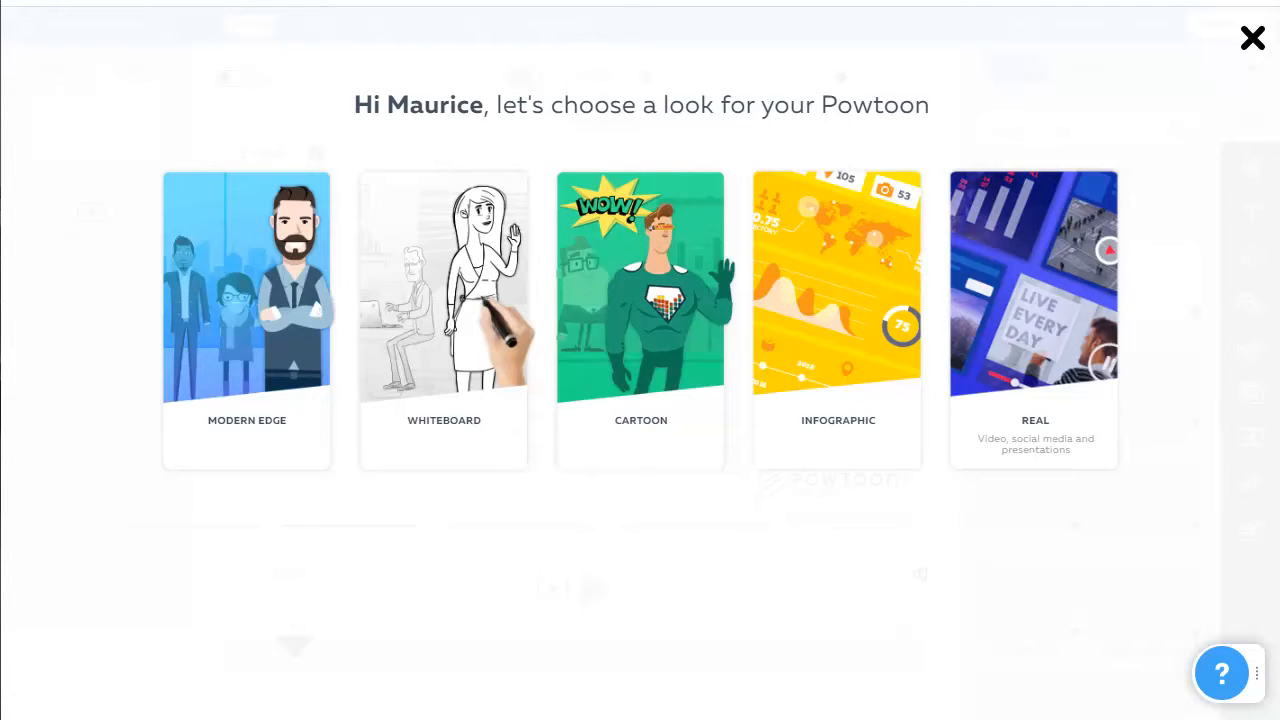
# Set the slide background to the blue-grey office scene with the desk chair, window and computer desk from the "office" results
pyautogui.moveTo(262, 325)
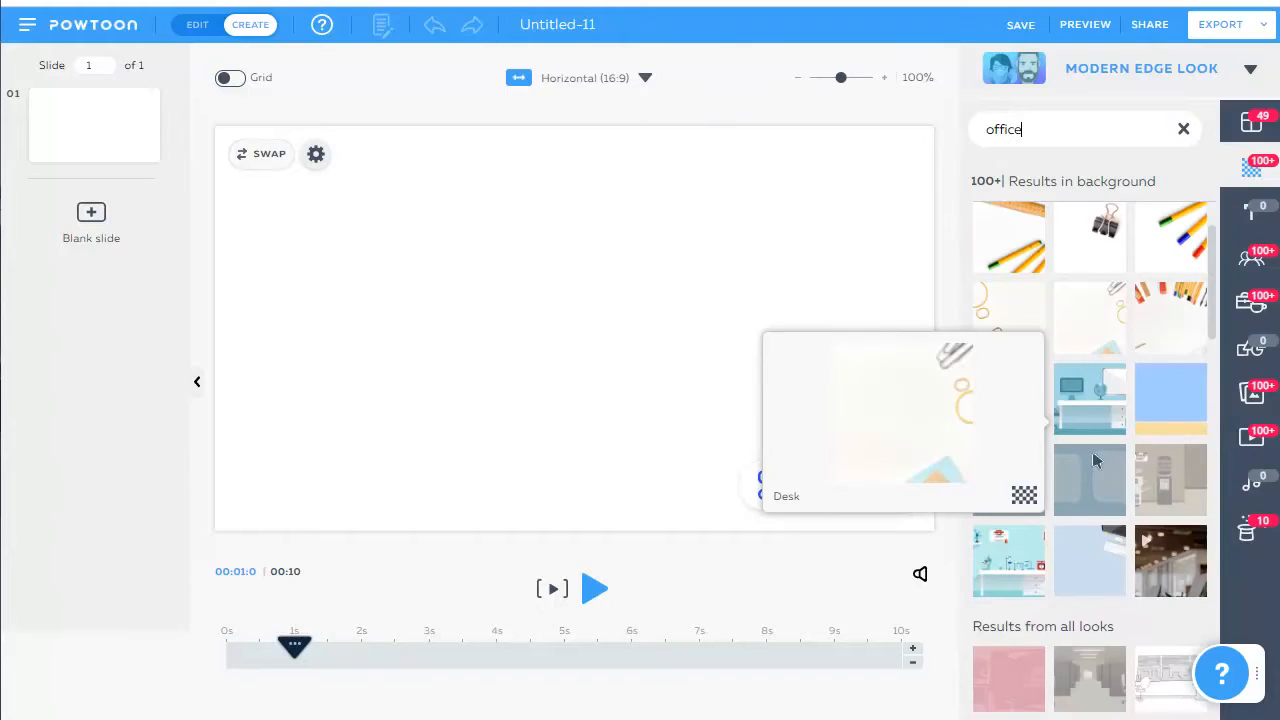
pyautogui.scroll(-5, 1093, 460)
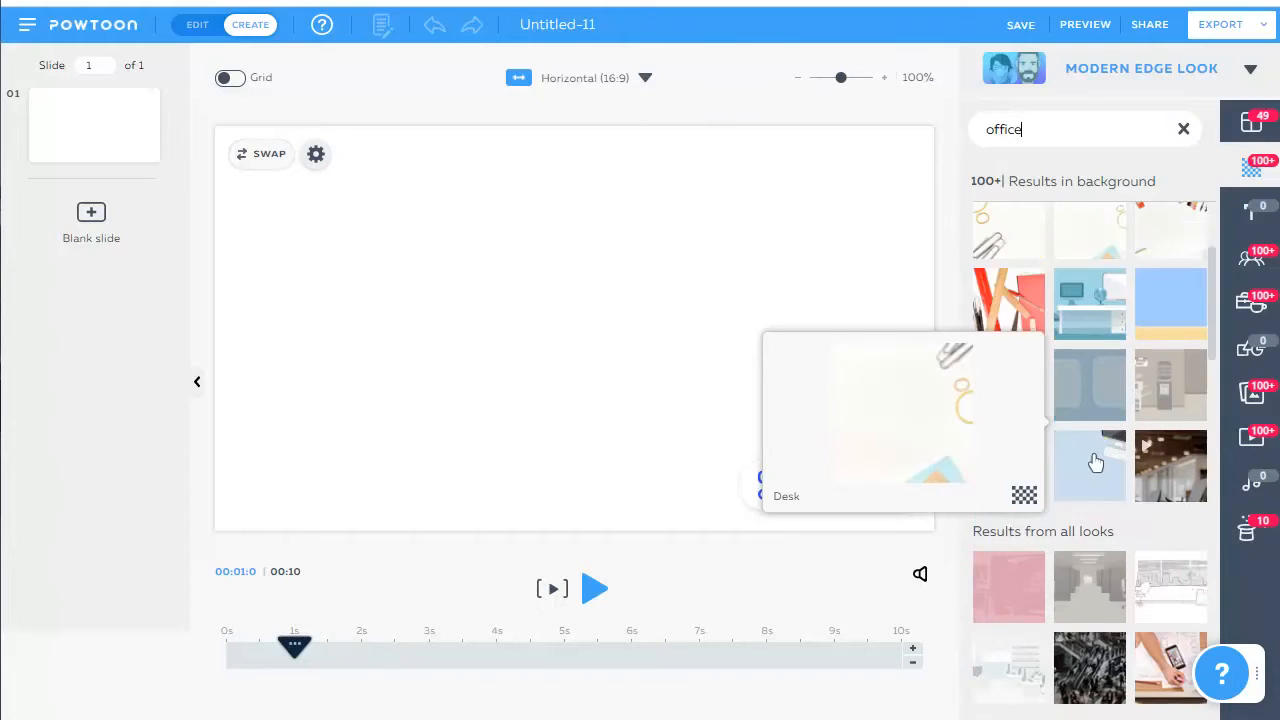
pyautogui.scroll(-8, 1093, 462)
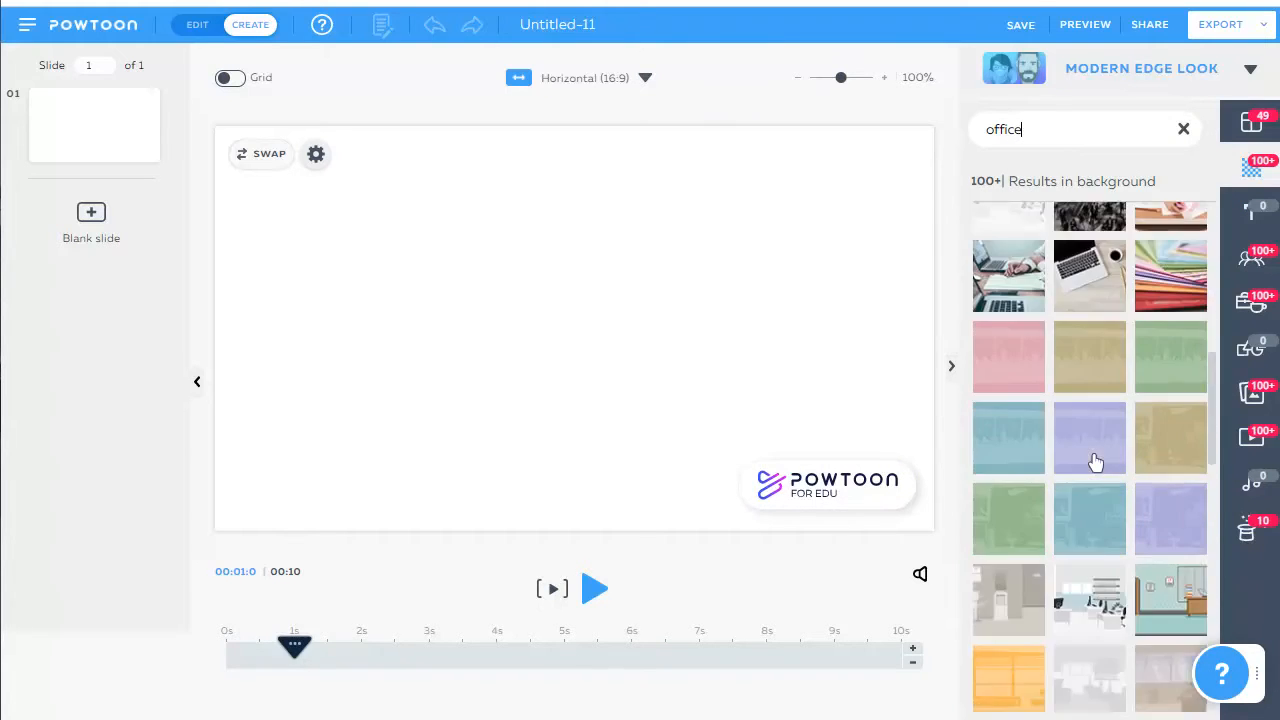
pyautogui.scroll(-2, 1095, 460)
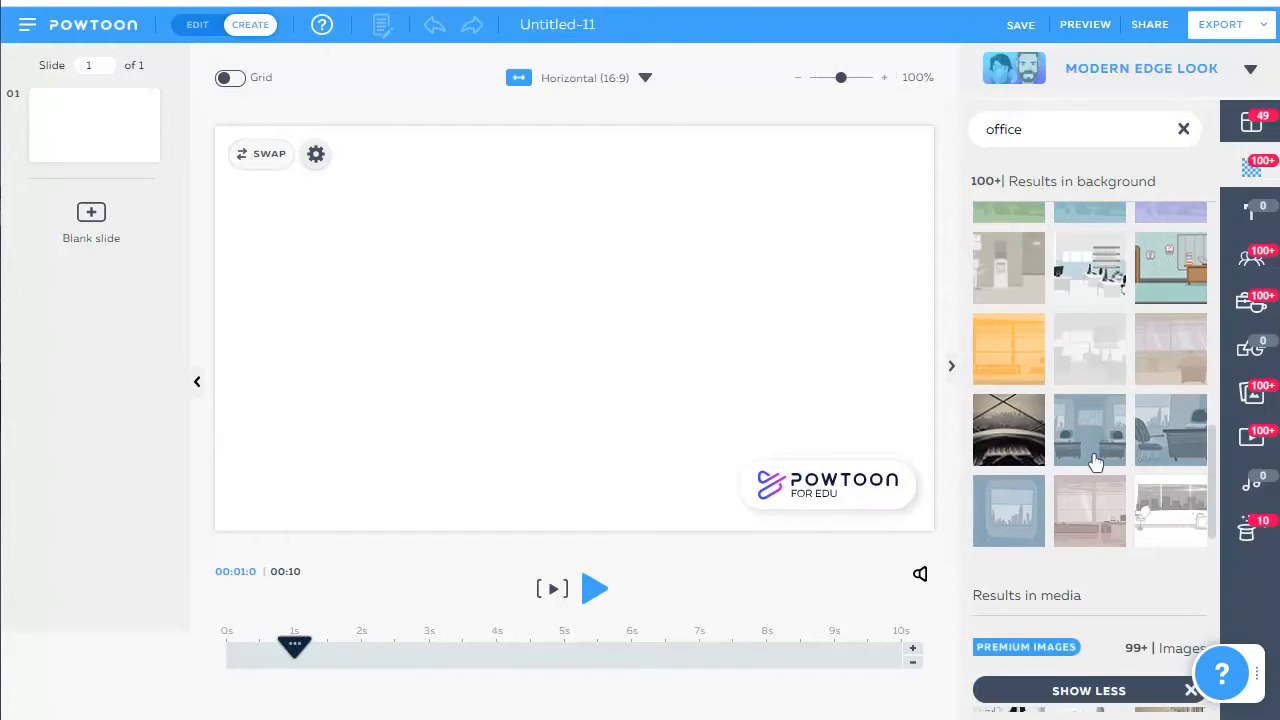
pyautogui.click(1166, 436)
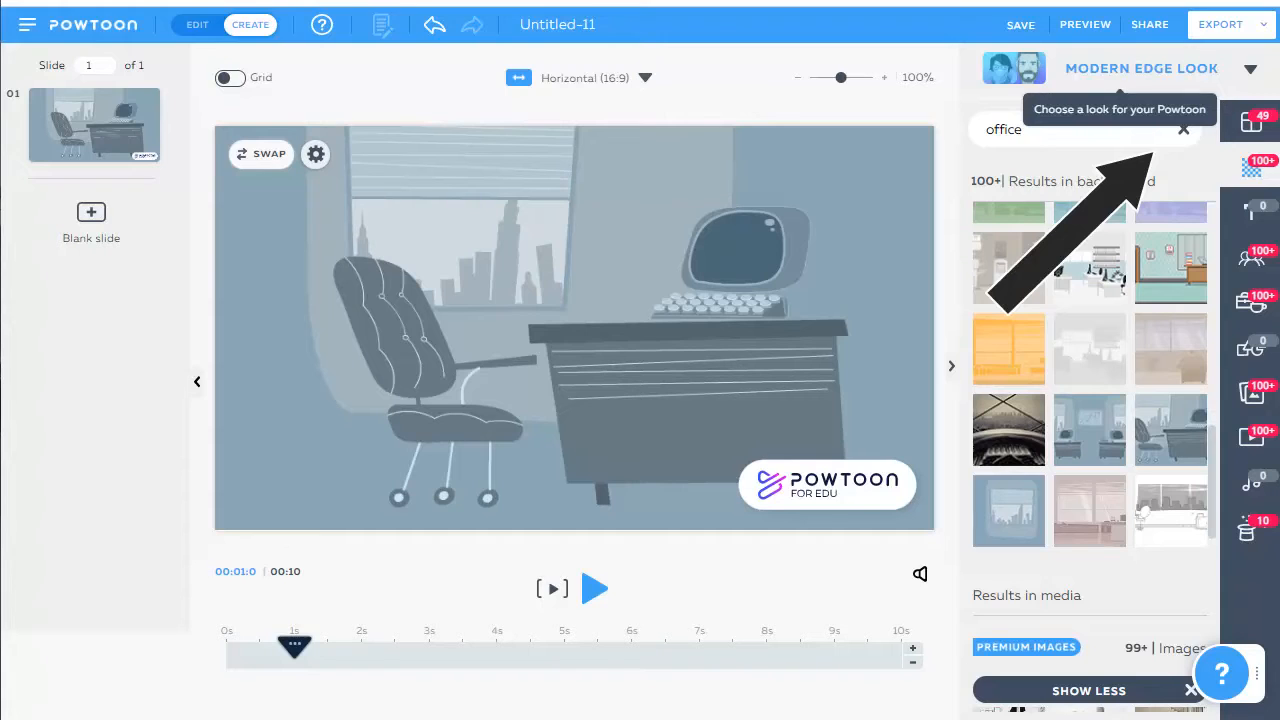
pyautogui.click(1183, 130)
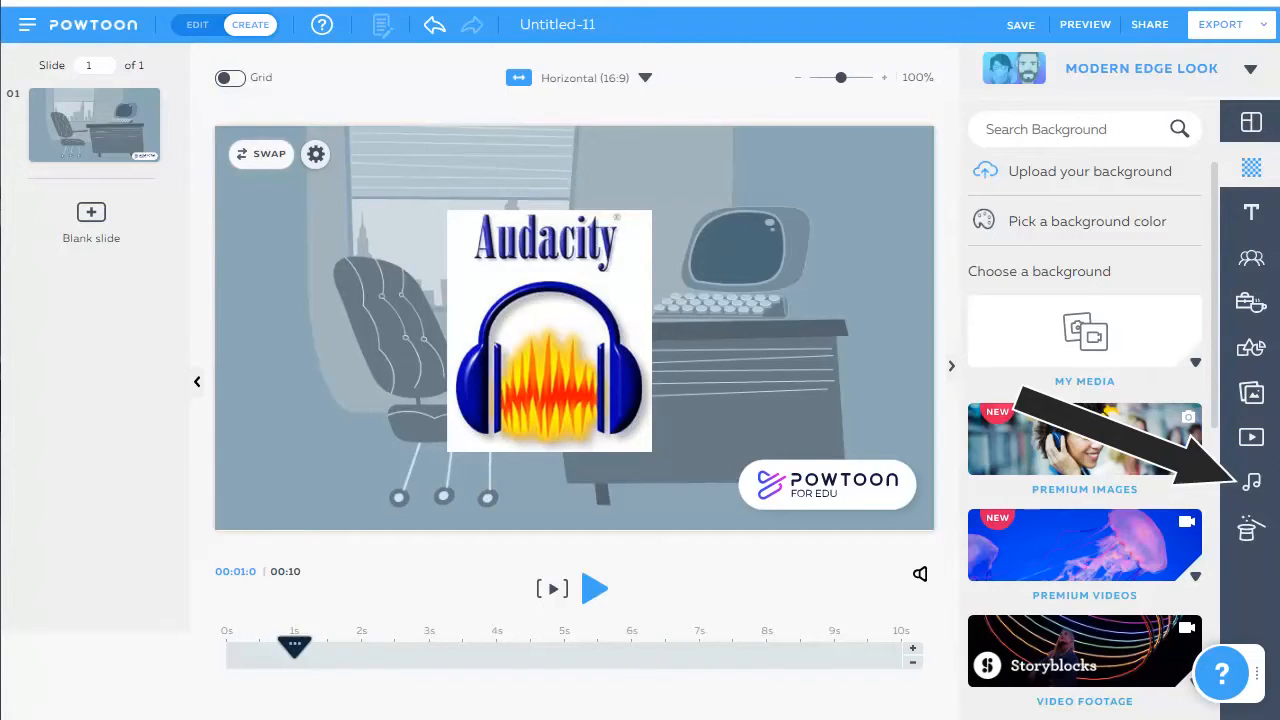
# Add the FlippedClassPowtoon voiceover and the FlippedClassBGMusic track to the entire Powtoon, keeping the music volume low
pyautogui.click(1251, 481)
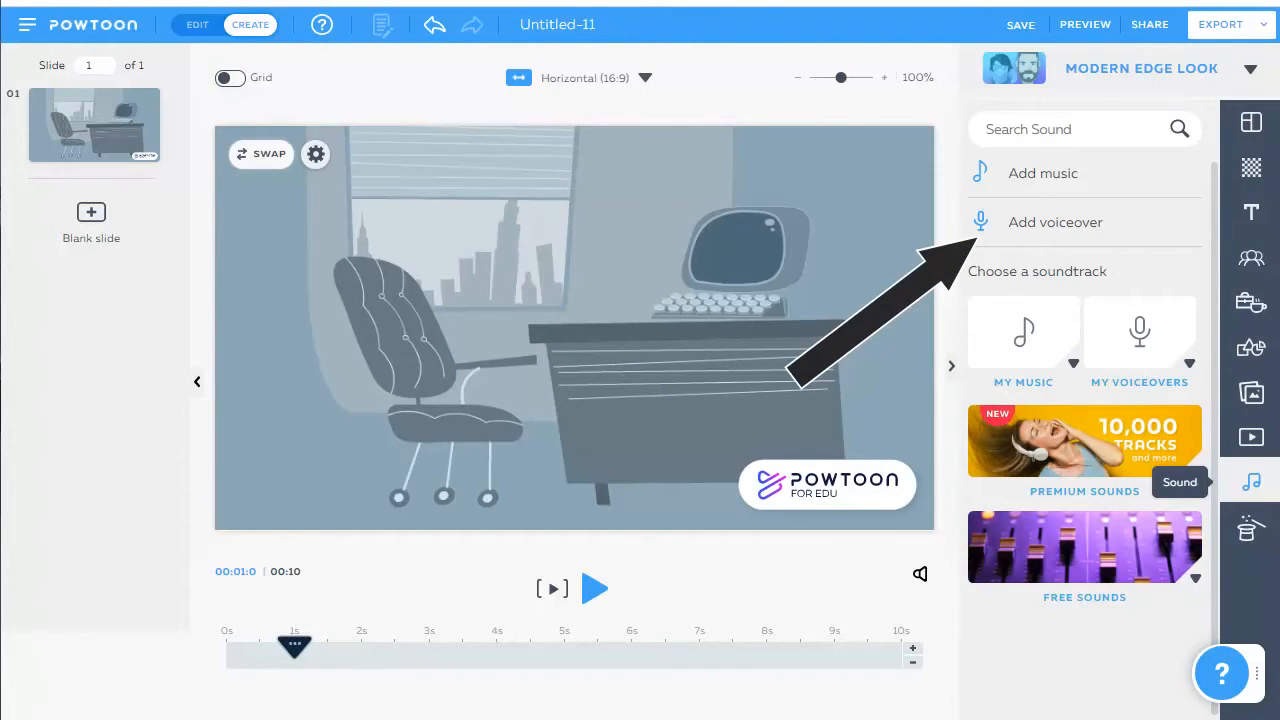
pyautogui.click(1055, 222)
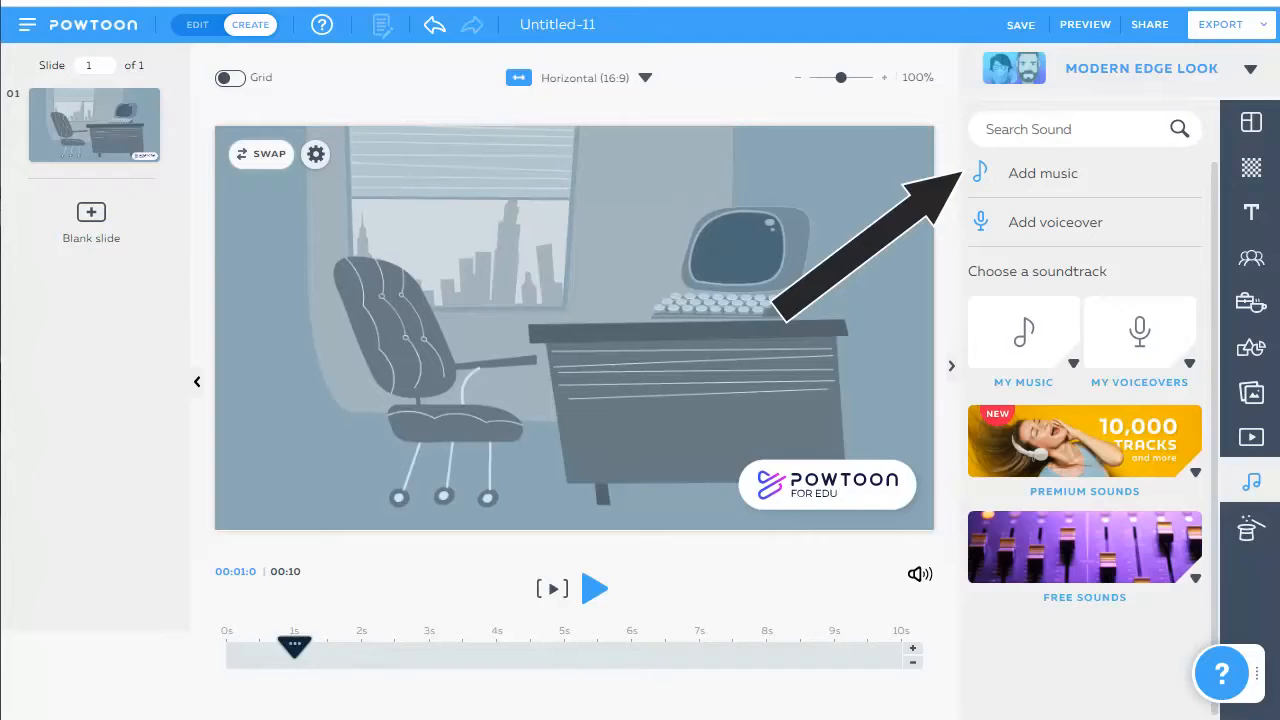
pyautogui.click(1042, 174)
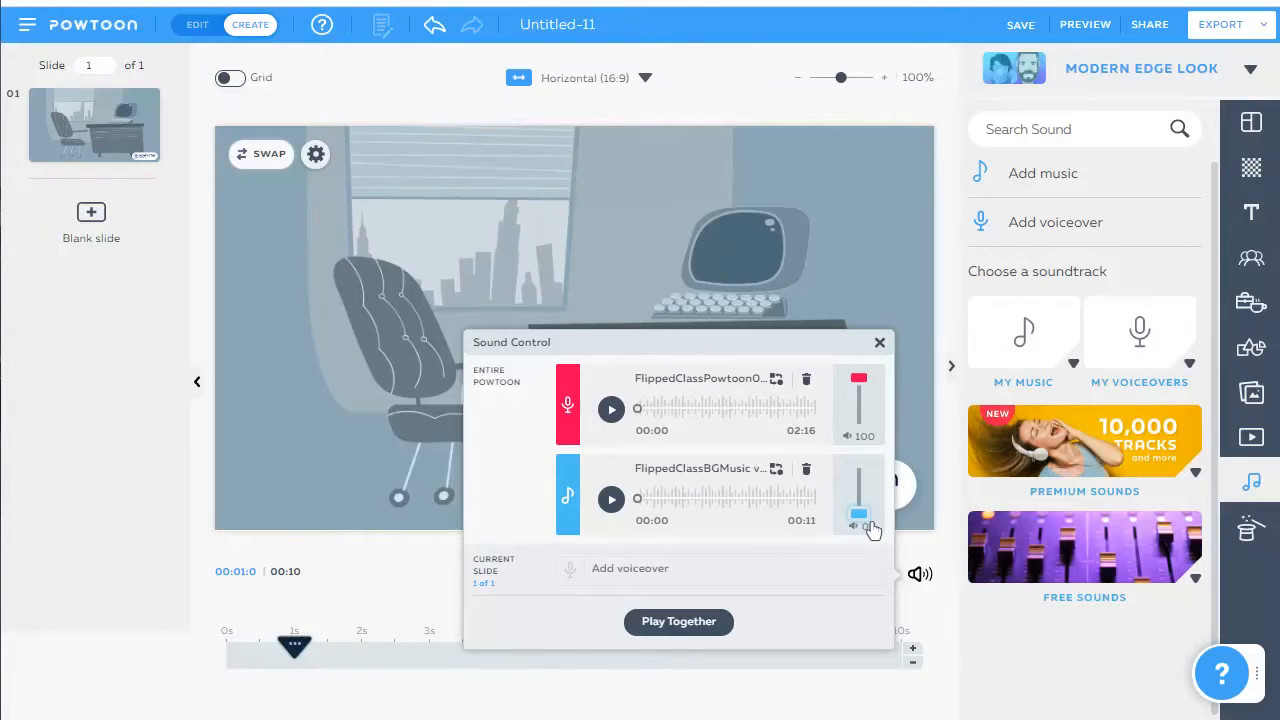
pyautogui.moveTo(871, 528); pyautogui.dragTo(863, 512)
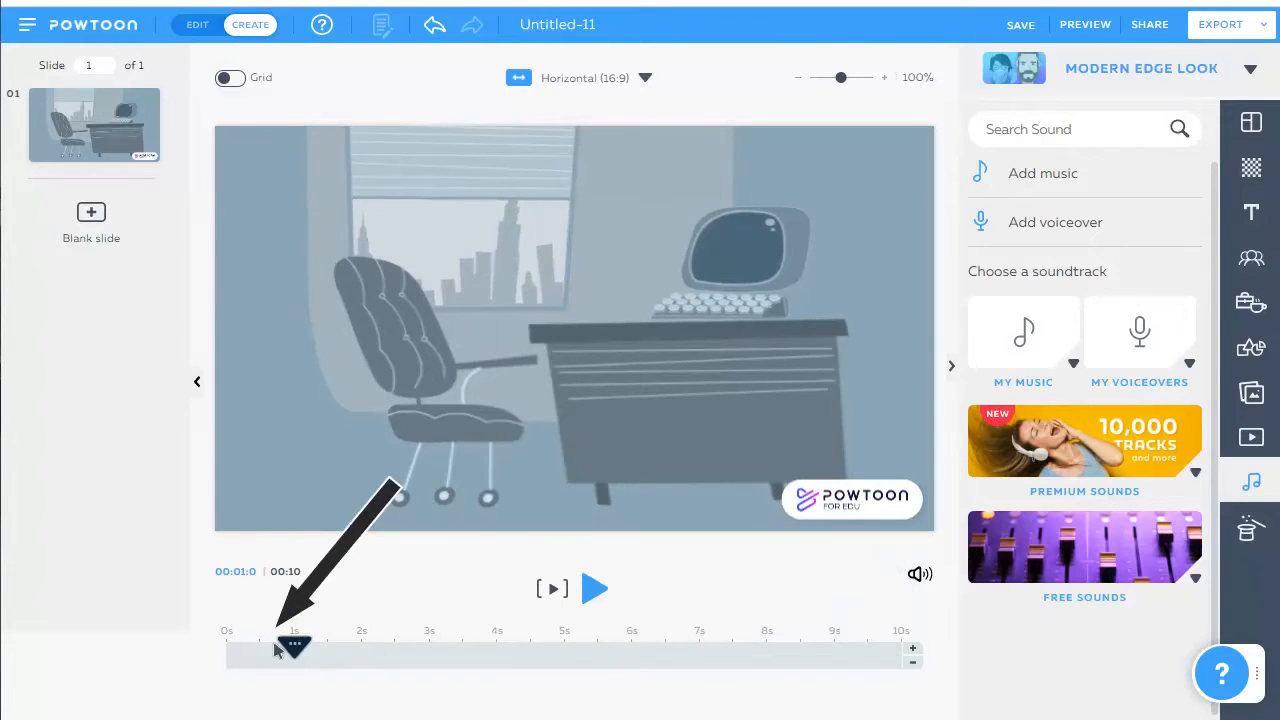
# Add 10 seconds at the start of the slide to make it 20 seconds long
pyautogui.moveTo(293, 650); pyautogui.dragTo(213, 657)
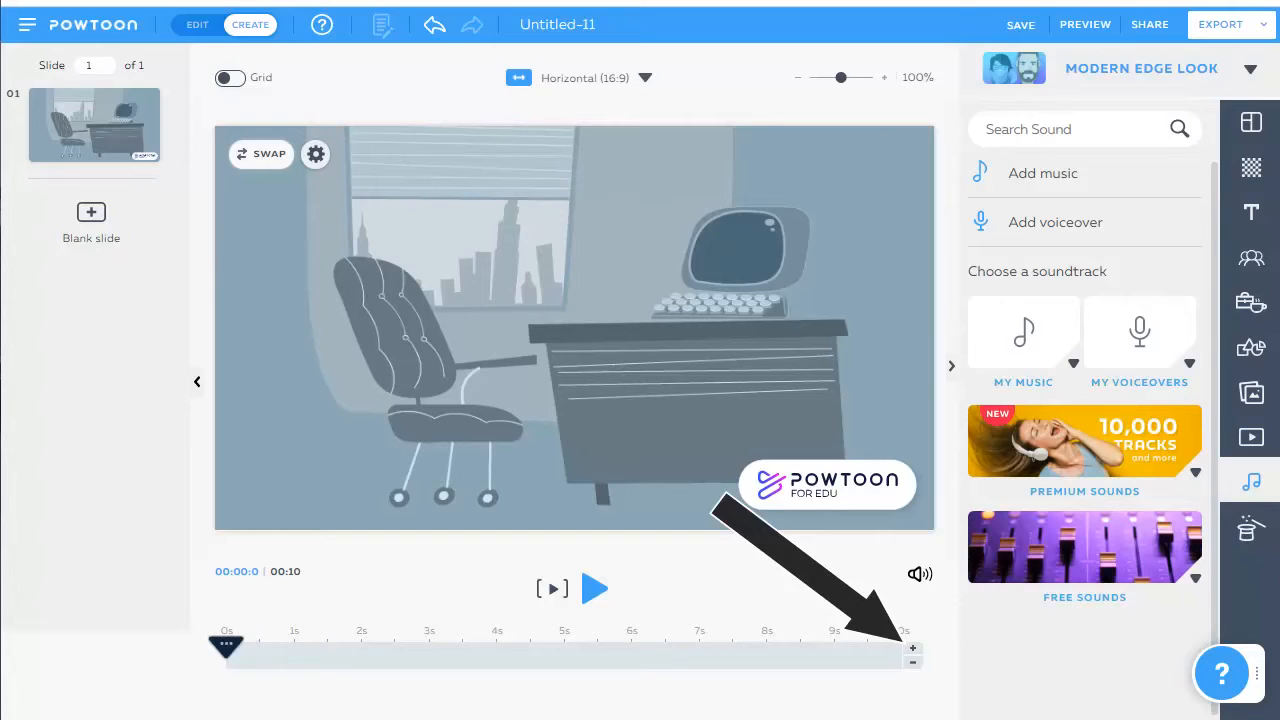
pyautogui.click(912, 648)
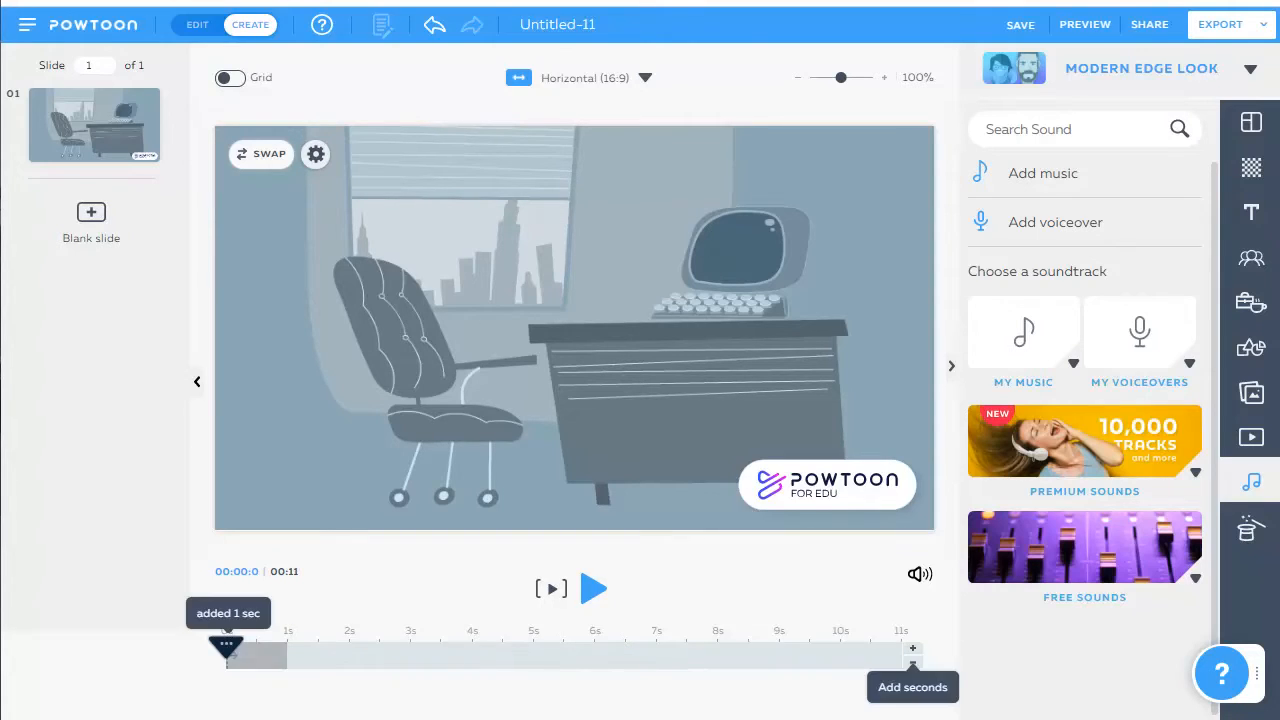
pyautogui.click(912, 648)
pyautogui.click(912, 648)
pyautogui.click(912, 648)
pyautogui.click(912, 648)
pyautogui.click(912, 648)
pyautogui.click(912, 648)
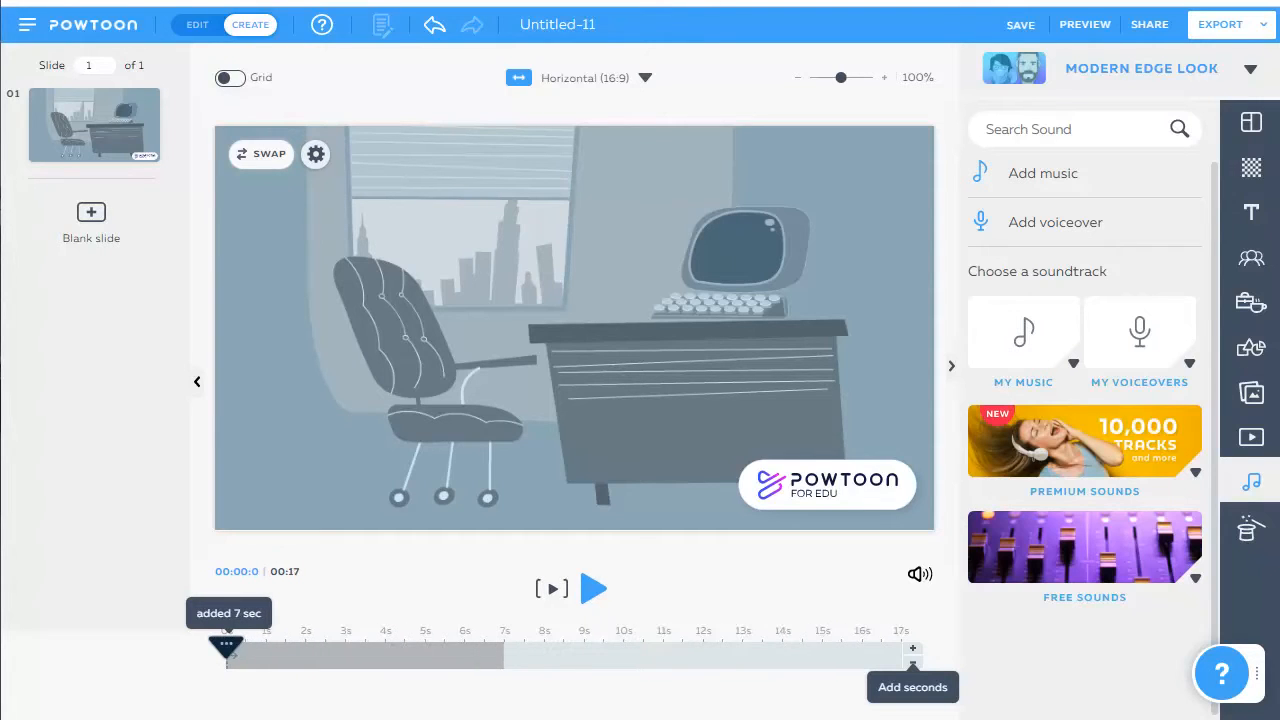
pyautogui.click(912, 648)
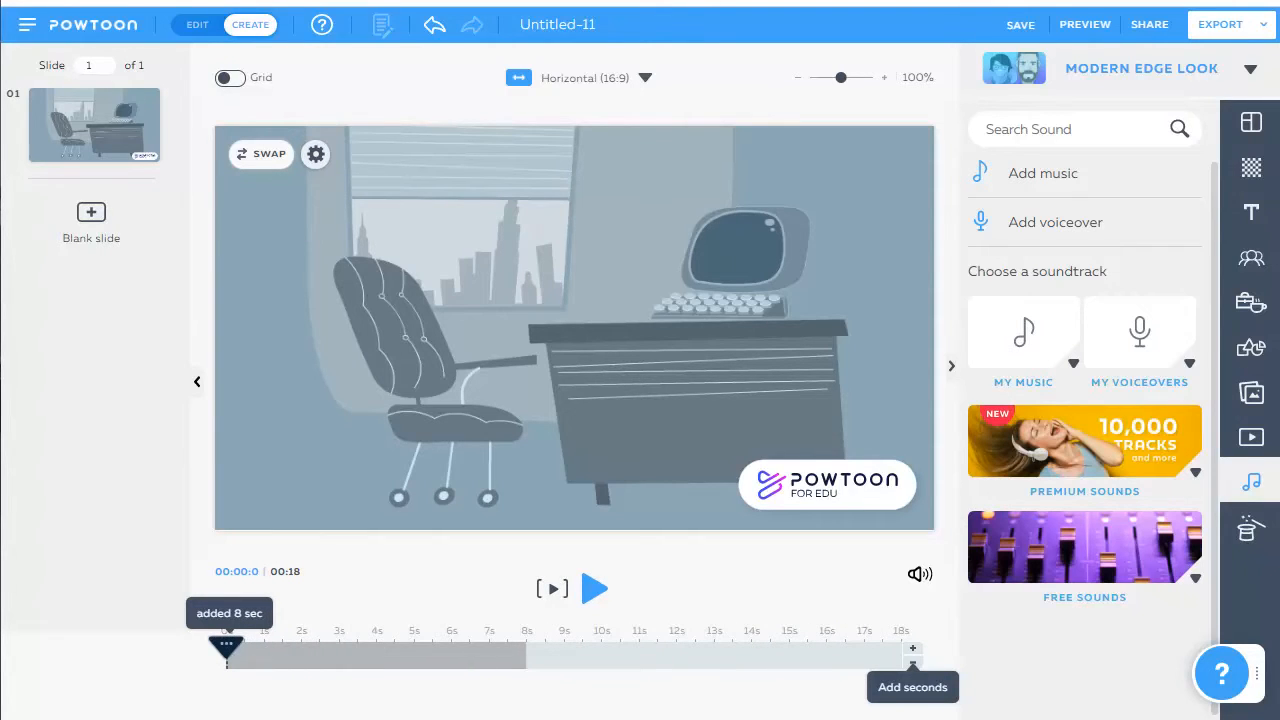
pyautogui.click(912, 648)
pyautogui.click(912, 648)
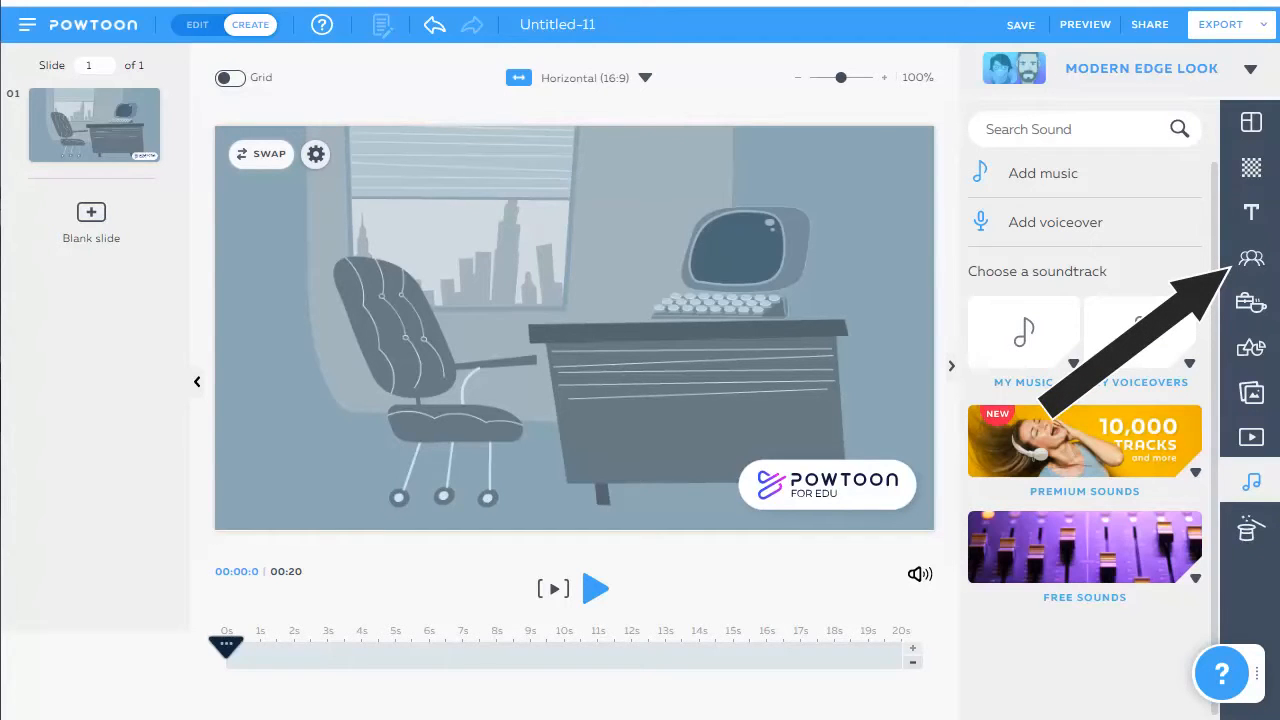
# Add the bearded man in the blue jacket from the Dream Team characters and enlarge him beside the office chair
pyautogui.click(1251, 258)
pyautogui.scroll(-4, 1075, 425)
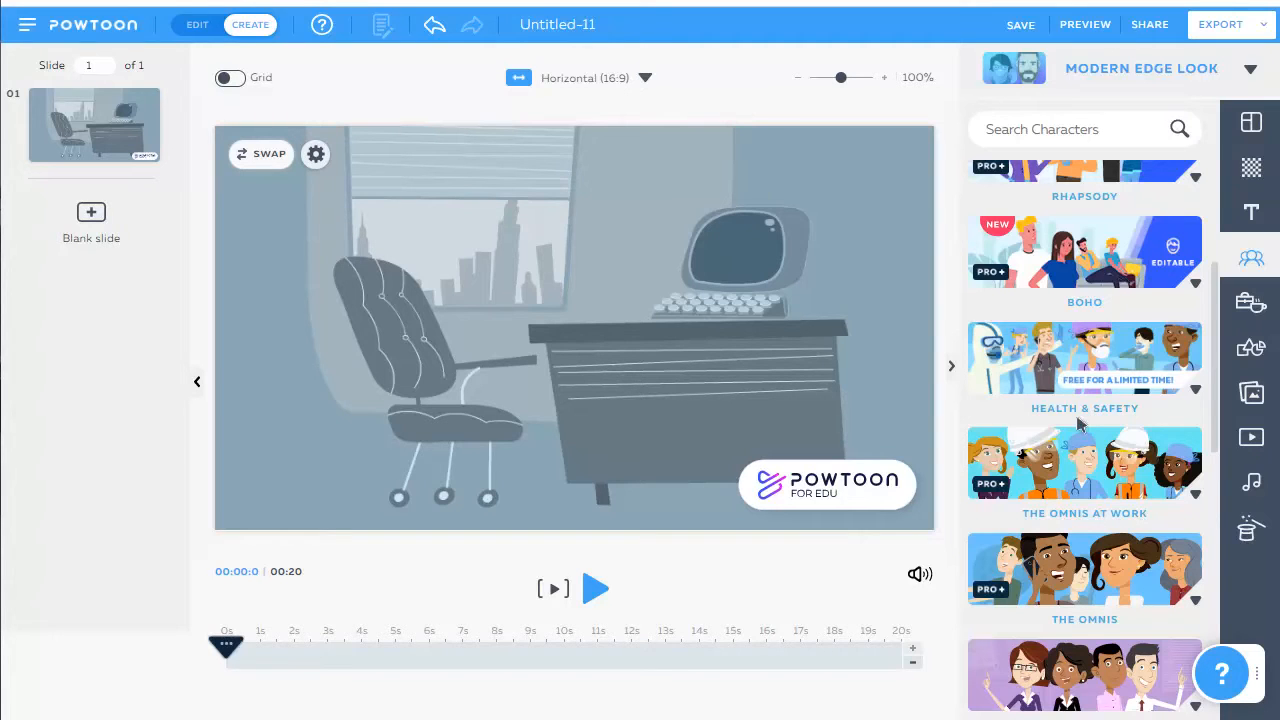
pyautogui.scroll(-3, 1078, 423)
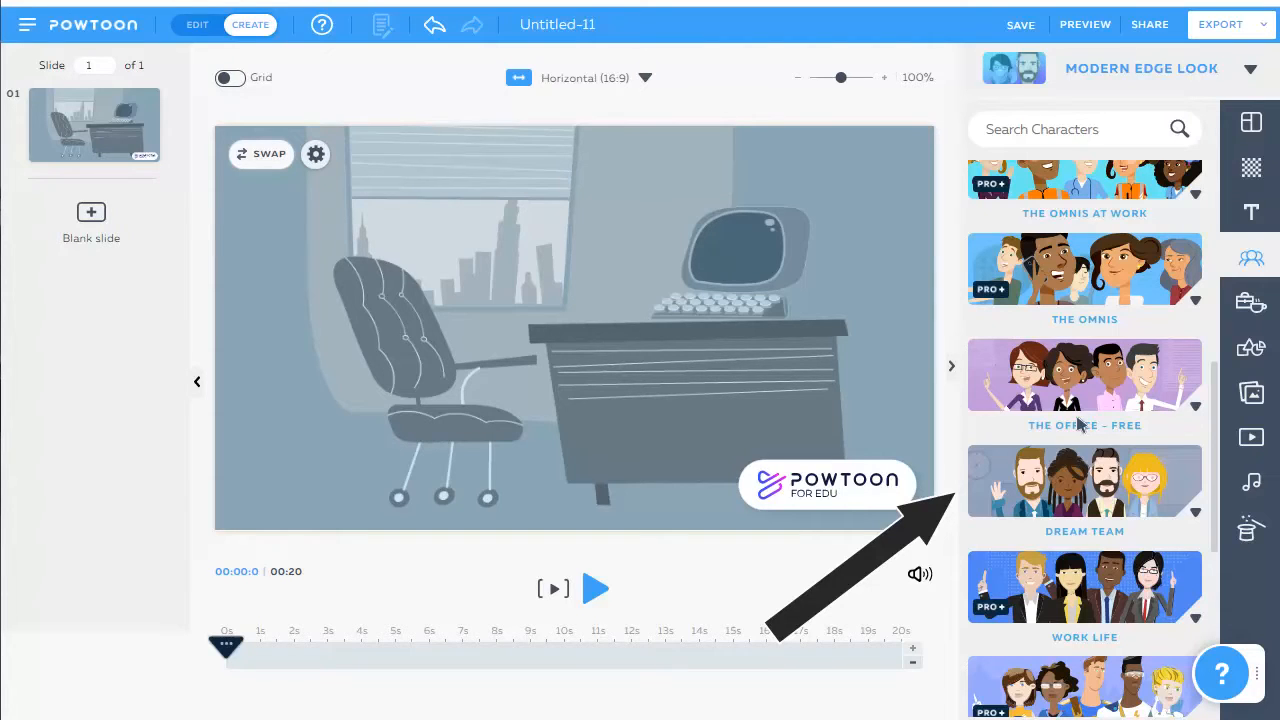
pyautogui.click(1082, 480)
pyautogui.scroll(-3, 1000, 530)
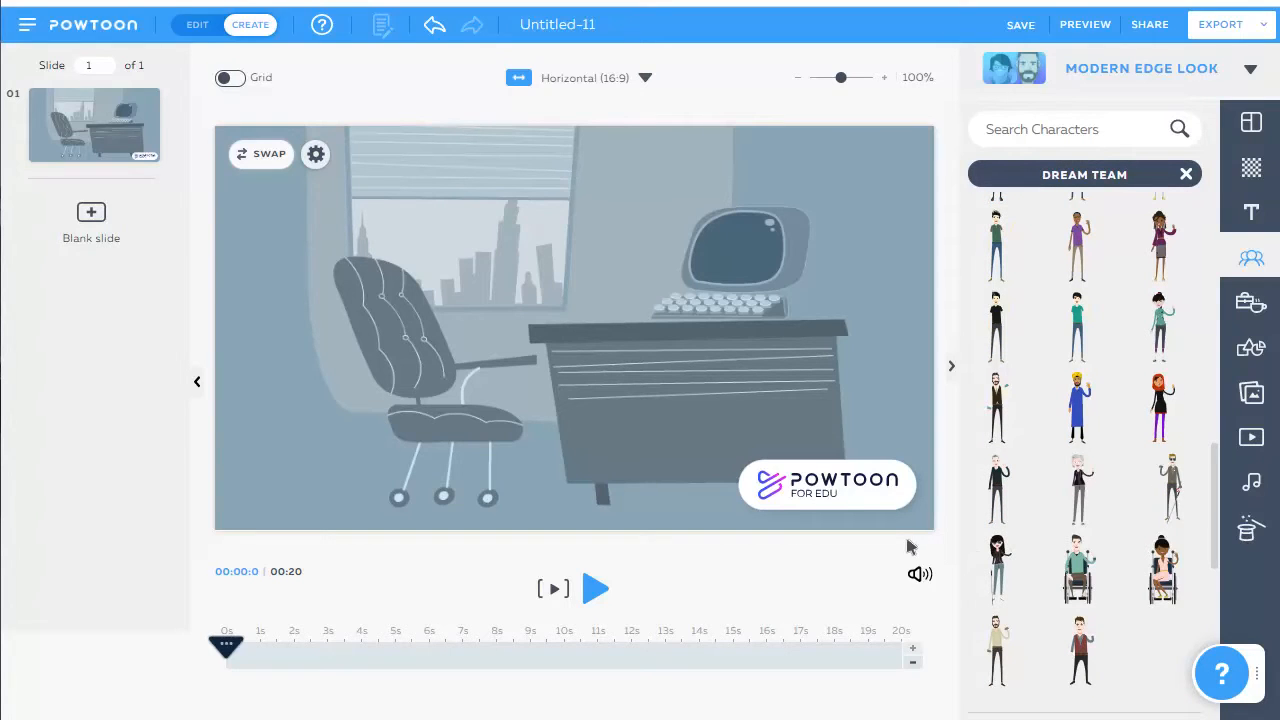
pyautogui.scroll(1, 962, 508)
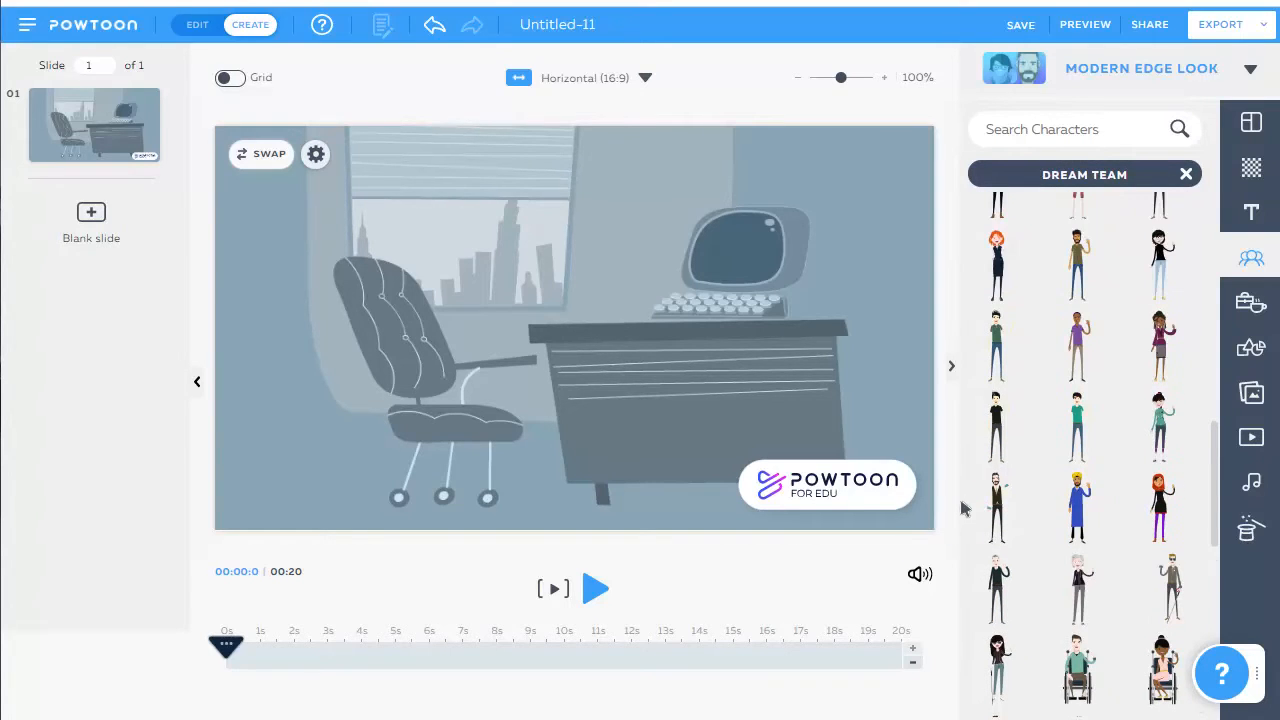
pyautogui.scroll(2, 962, 508)
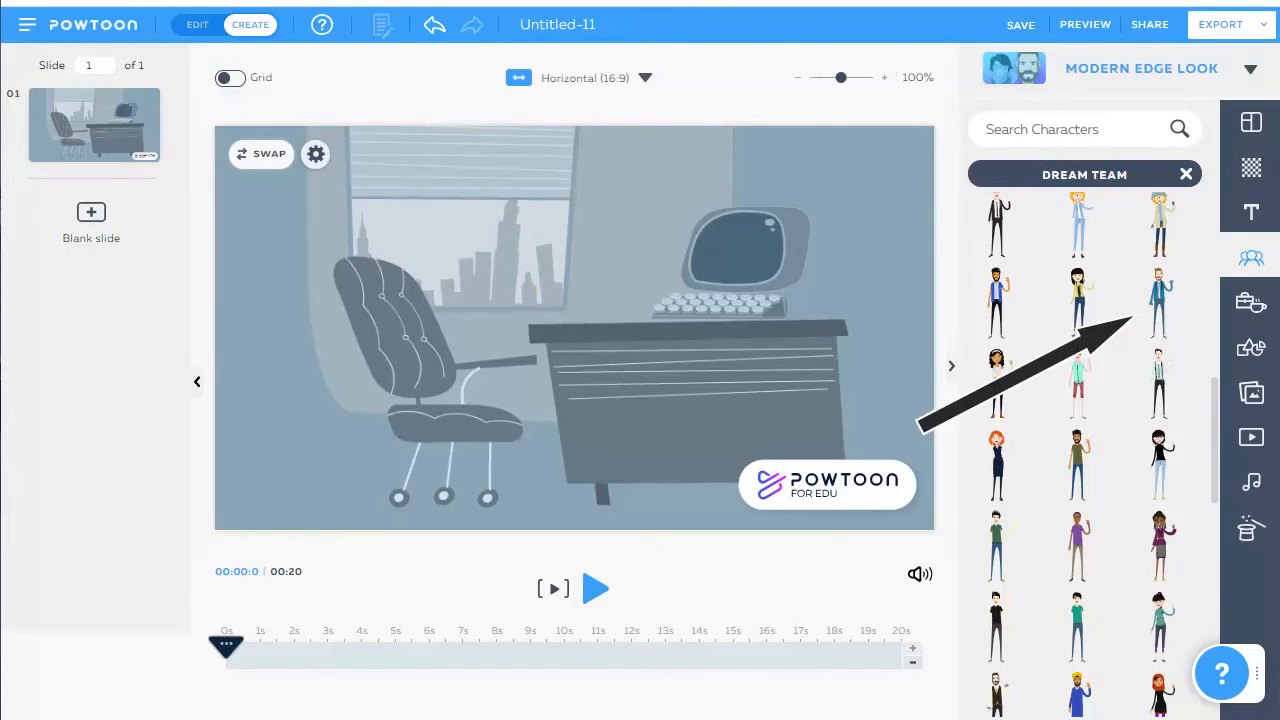
pyautogui.click(1159, 300)
pyautogui.moveTo(573, 330); pyautogui.dragTo(331, 417)
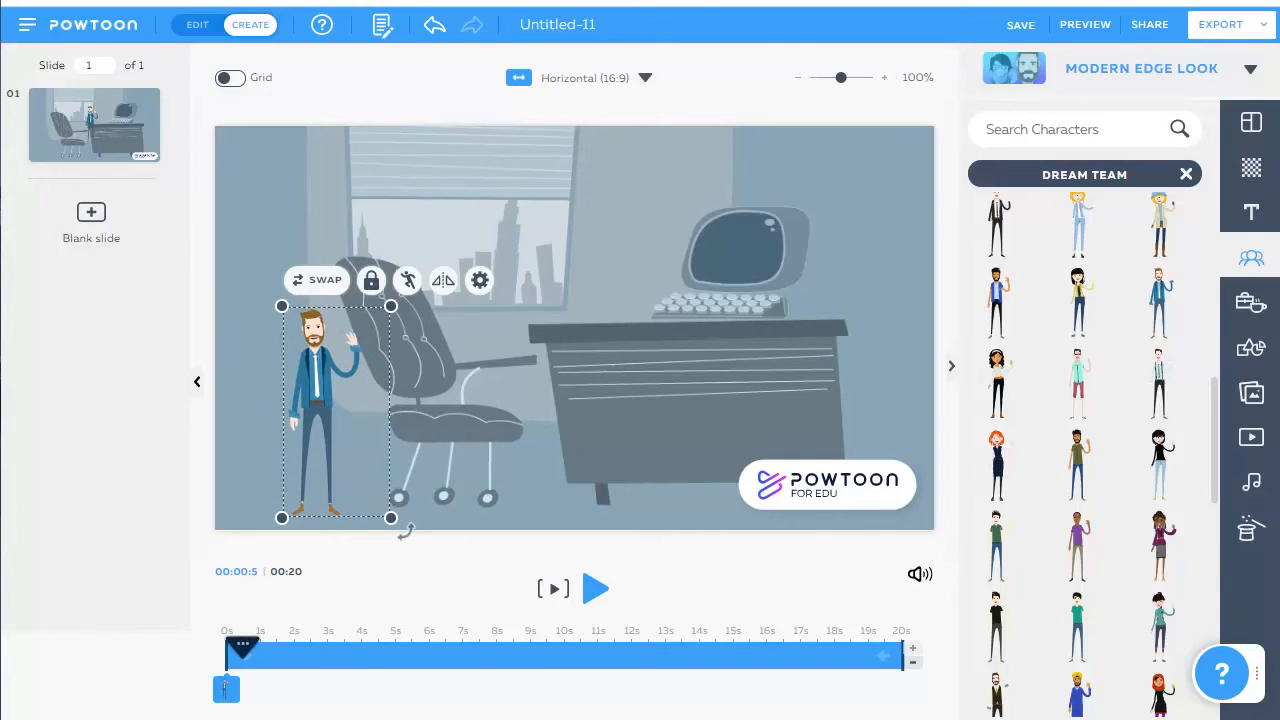
pyautogui.moveTo(406, 298); pyautogui.dragTo(496, 172)
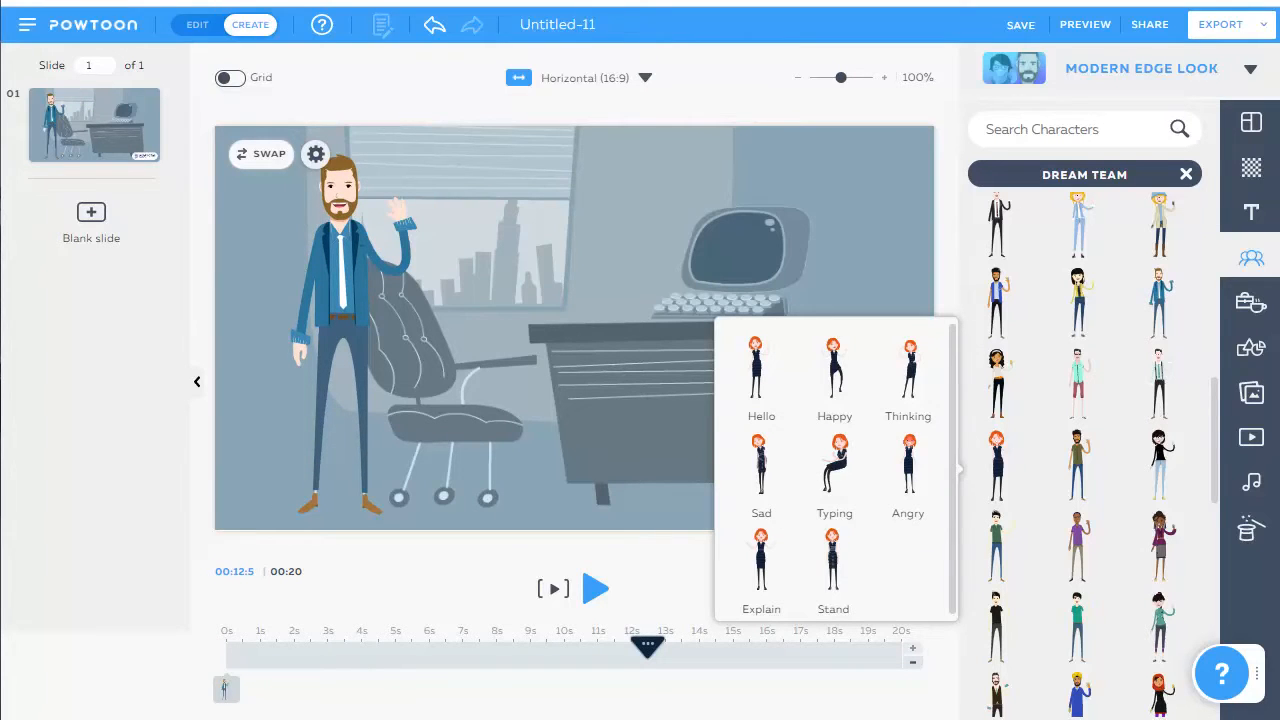
# Add the red-haired woman in the Hello pose at 12.5 seconds, enlarged before the desk, with the Left slide enter effect
pyautogui.click(762, 369)
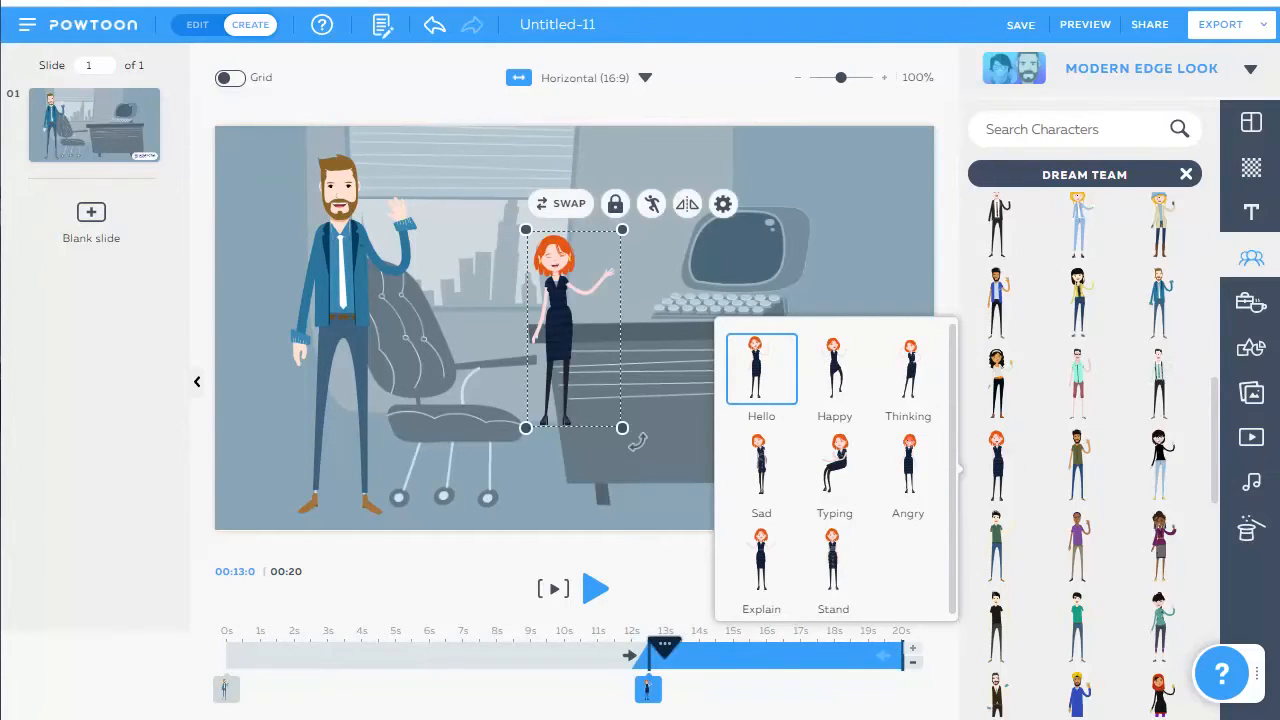
pyautogui.moveTo(565, 307); pyautogui.dragTo(739, 397)
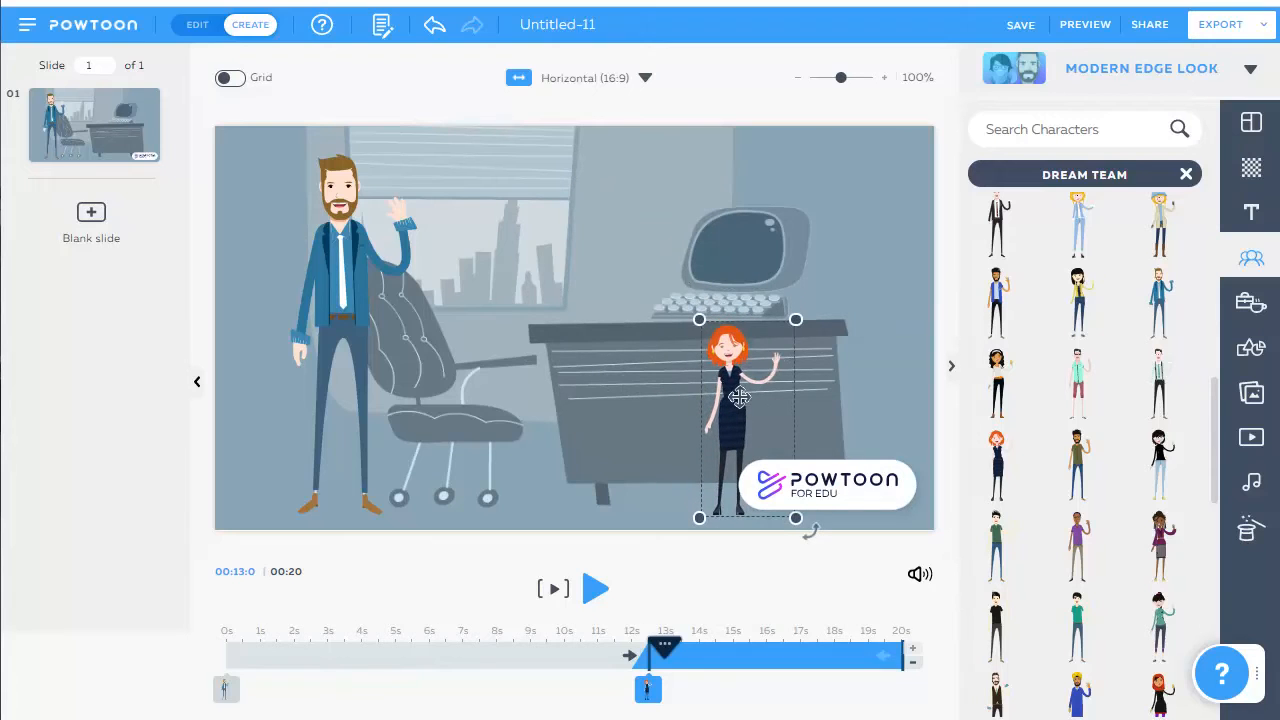
pyautogui.moveTo(795, 319); pyautogui.dragTo(860, 188)
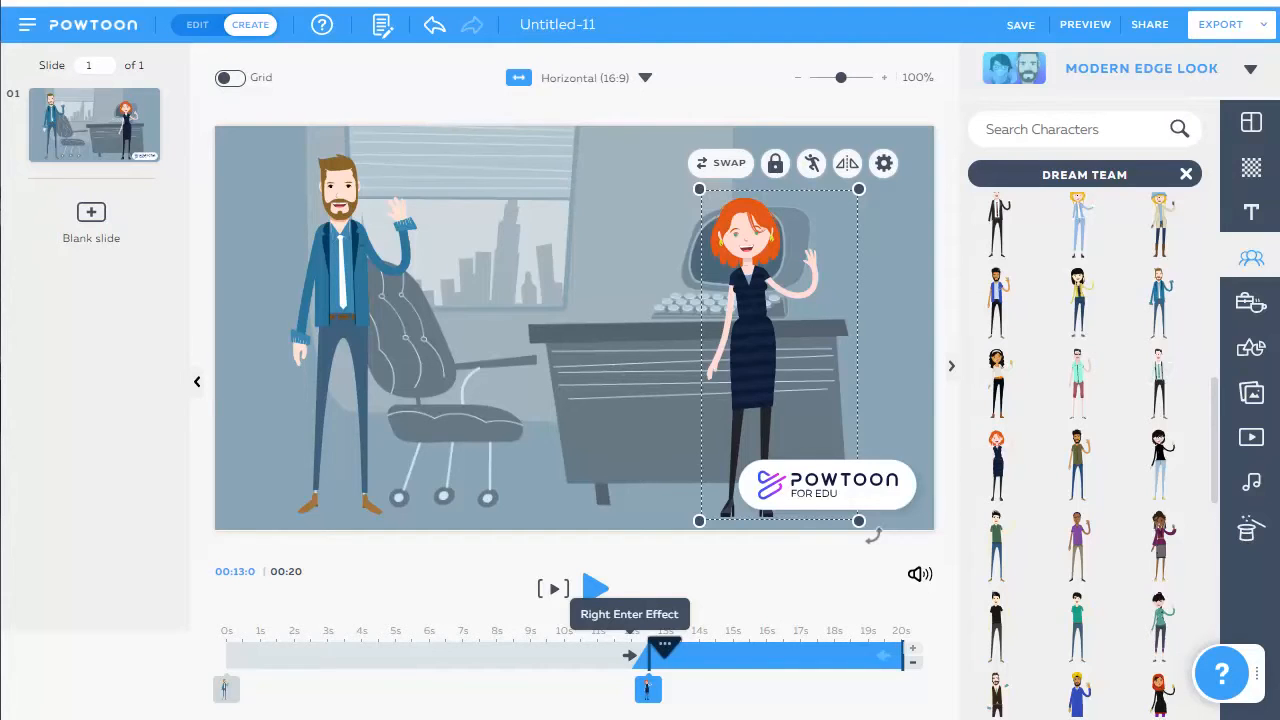
pyautogui.click(630, 655)
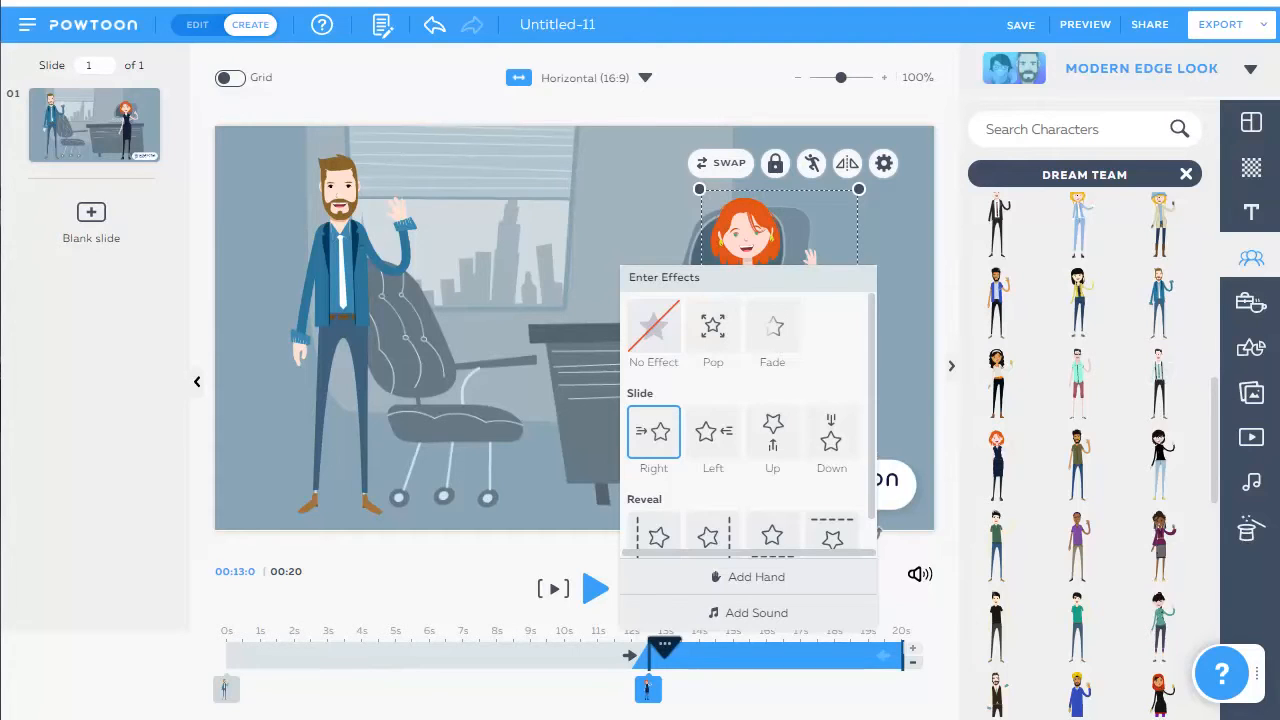
pyautogui.click(713, 432)
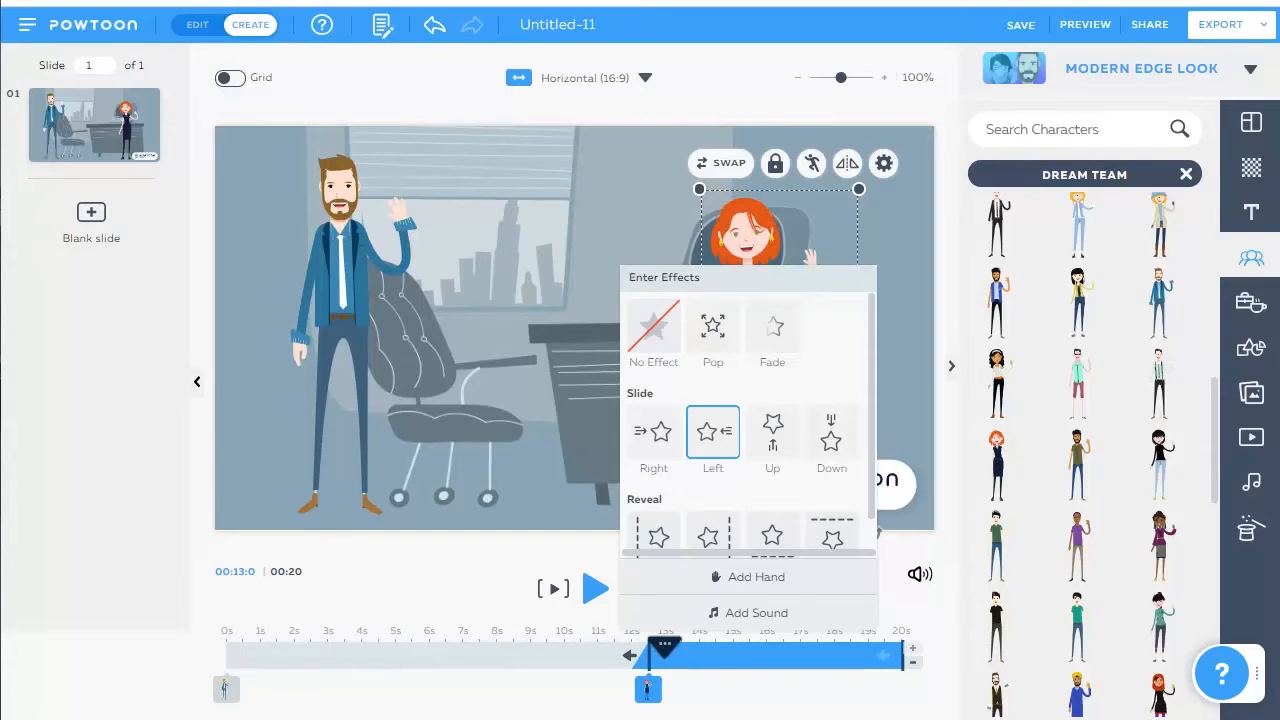
# Change the bearded man's pose to Sad and flip him horizontally
pyautogui.click(406, 158)
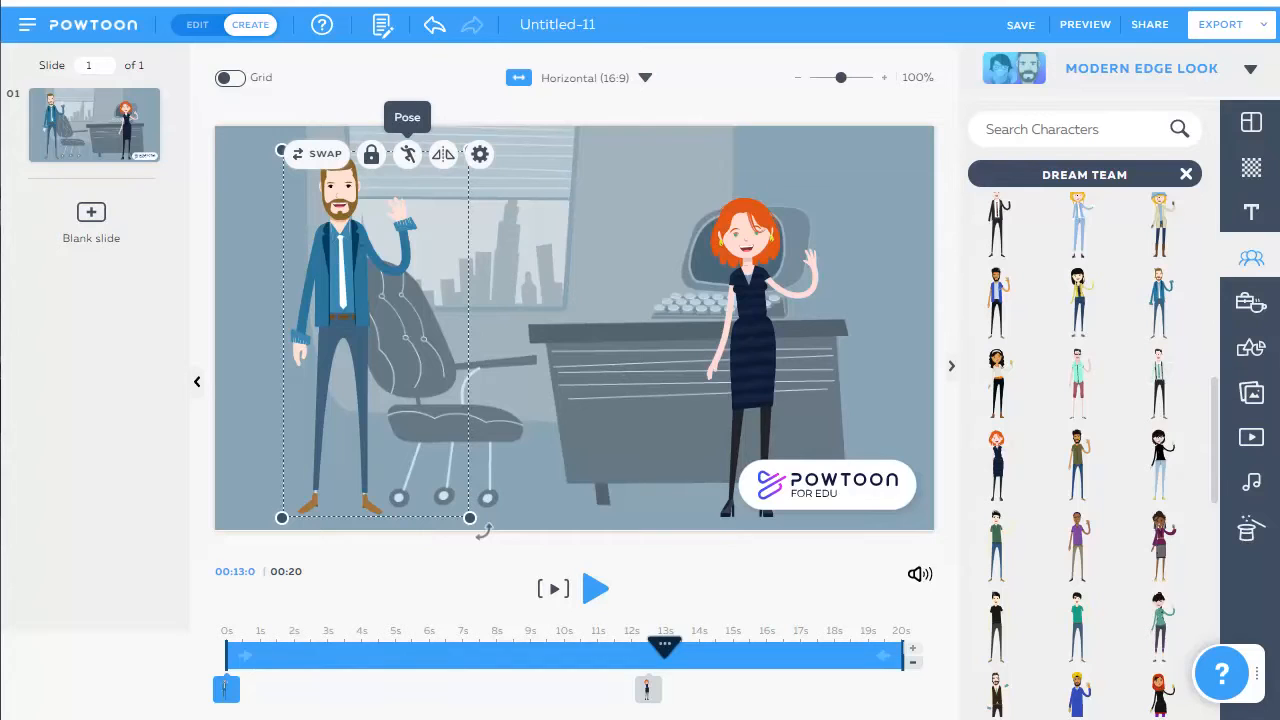
pyautogui.click(407, 153)
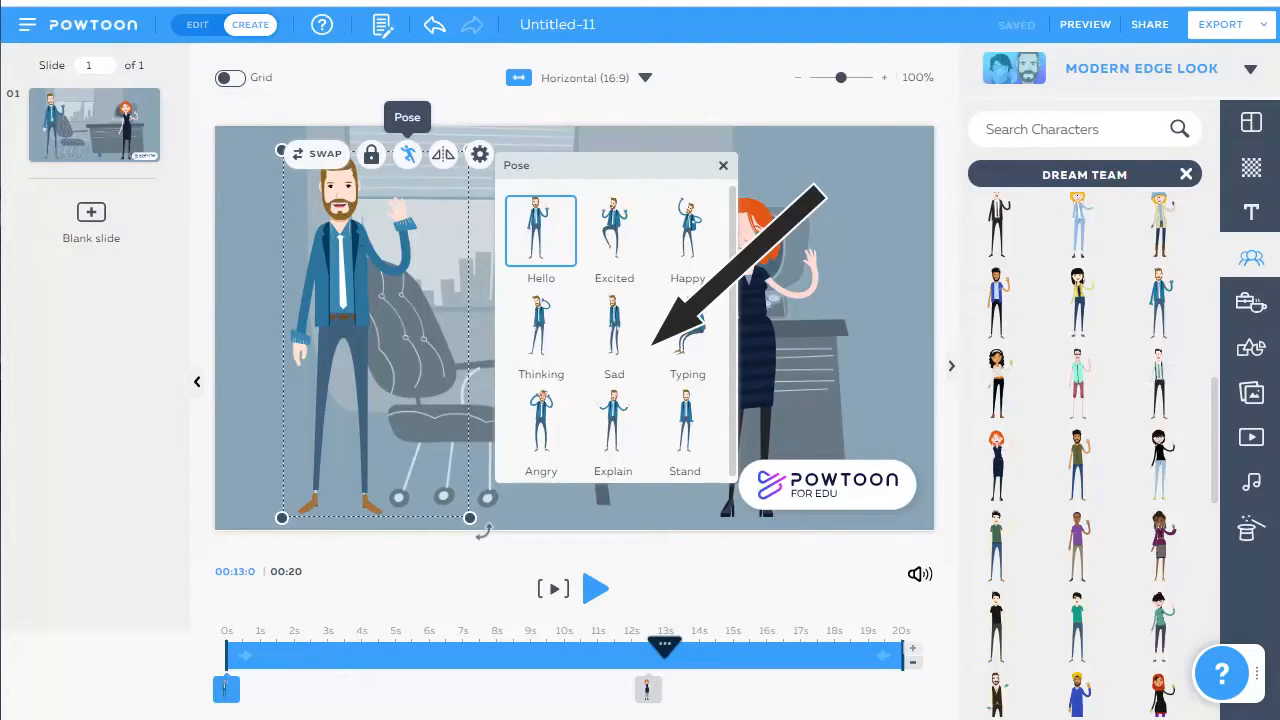
pyautogui.click(614, 326)
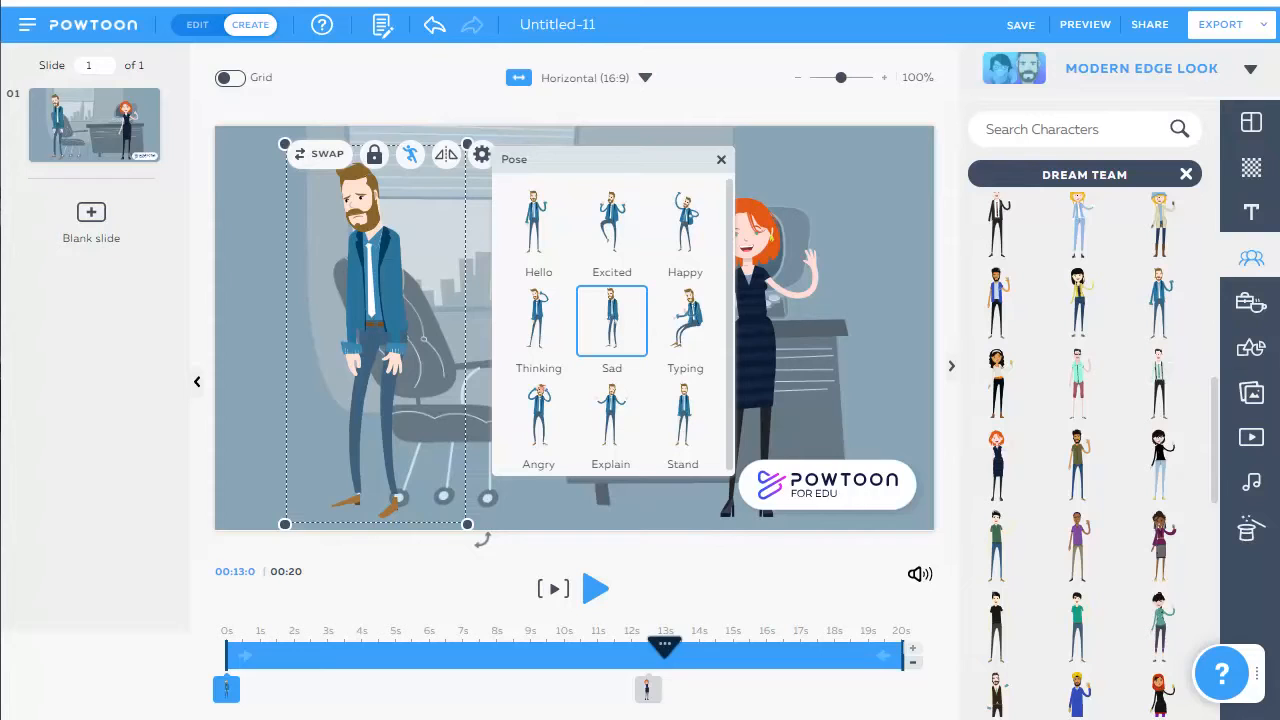
pyautogui.click(446, 154)
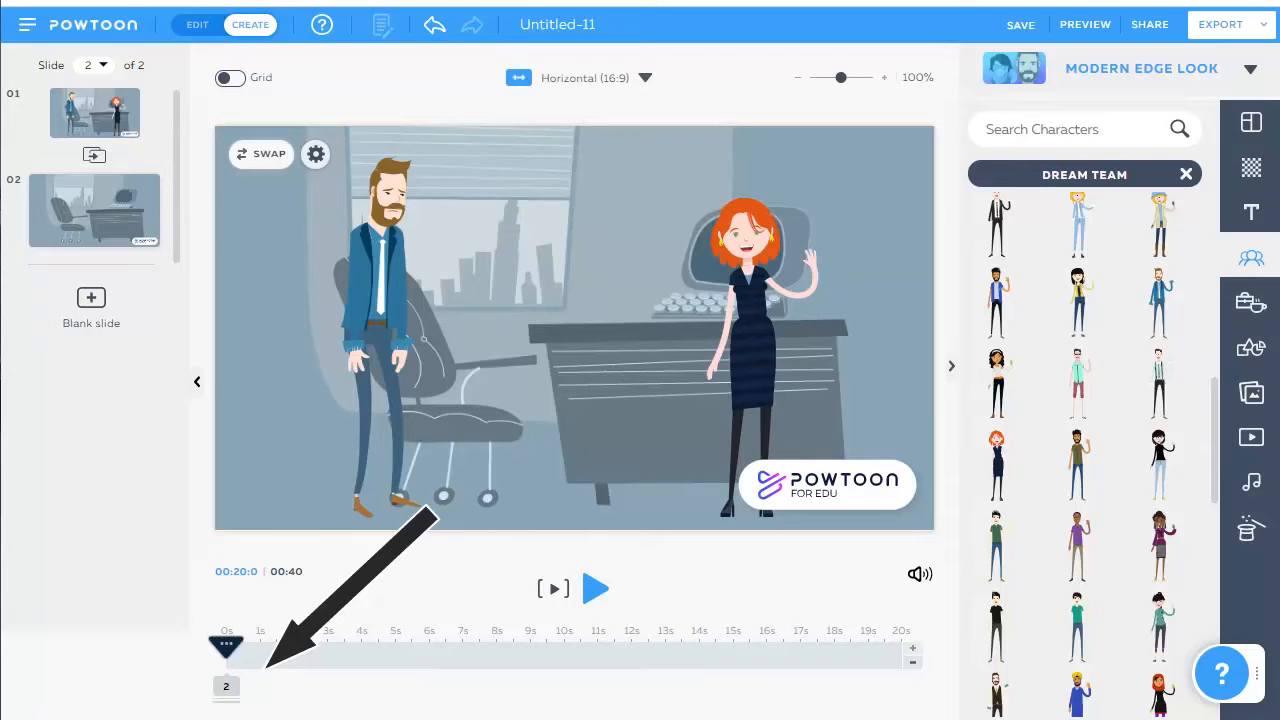
# Extend both characters on slide 2 across its full 20 seconds and shorten the slide by 2 seconds
pyautogui.click(226, 687)
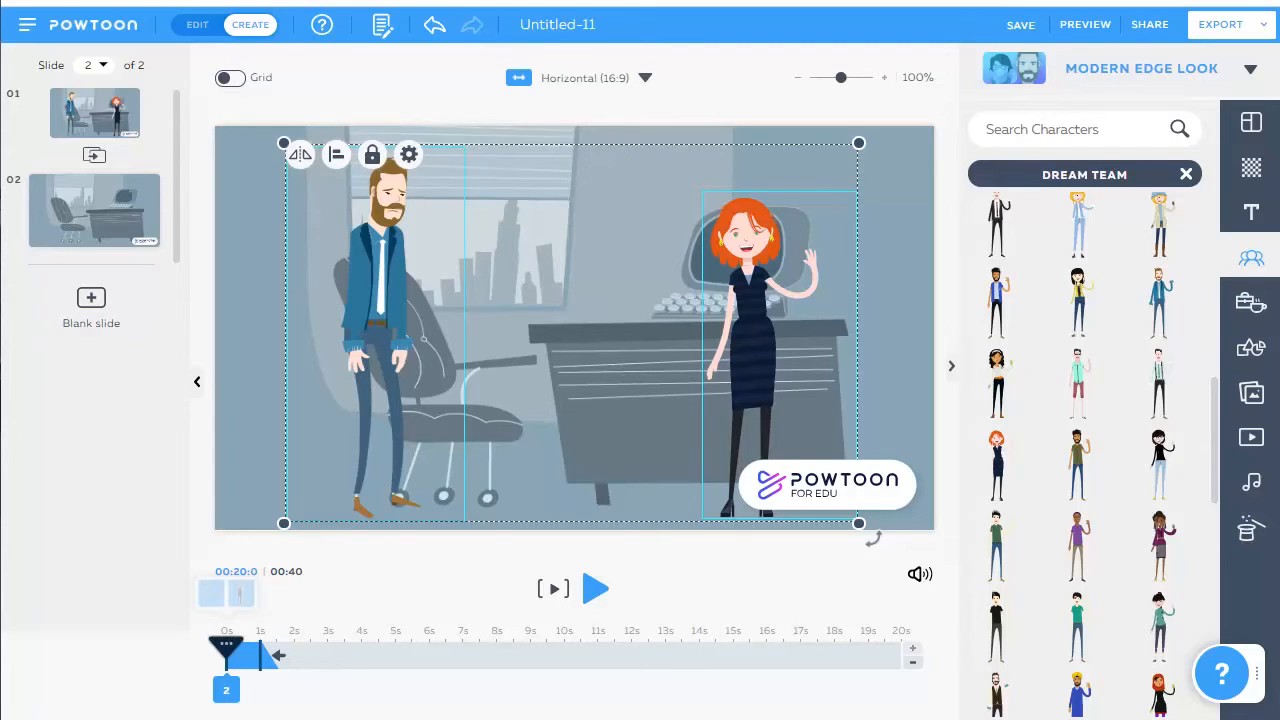
pyautogui.moveTo(261, 656); pyautogui.dragTo(1045, 712)
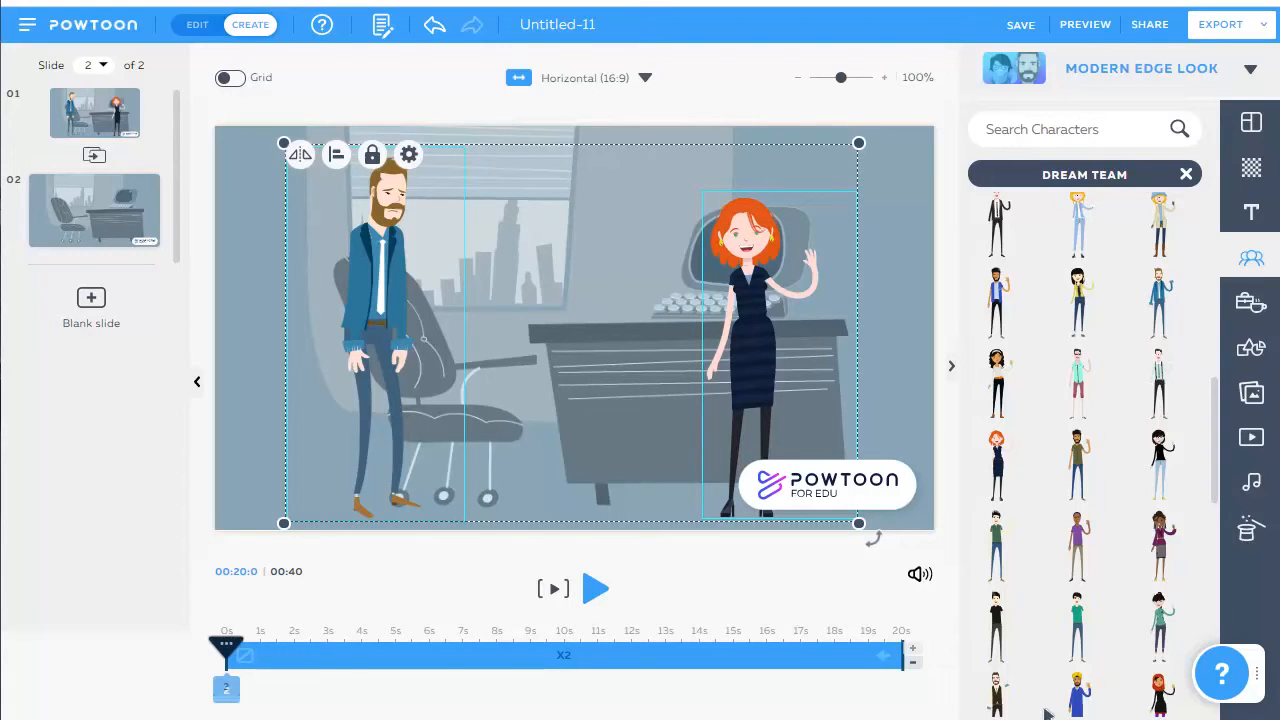
pyautogui.click(912, 662)
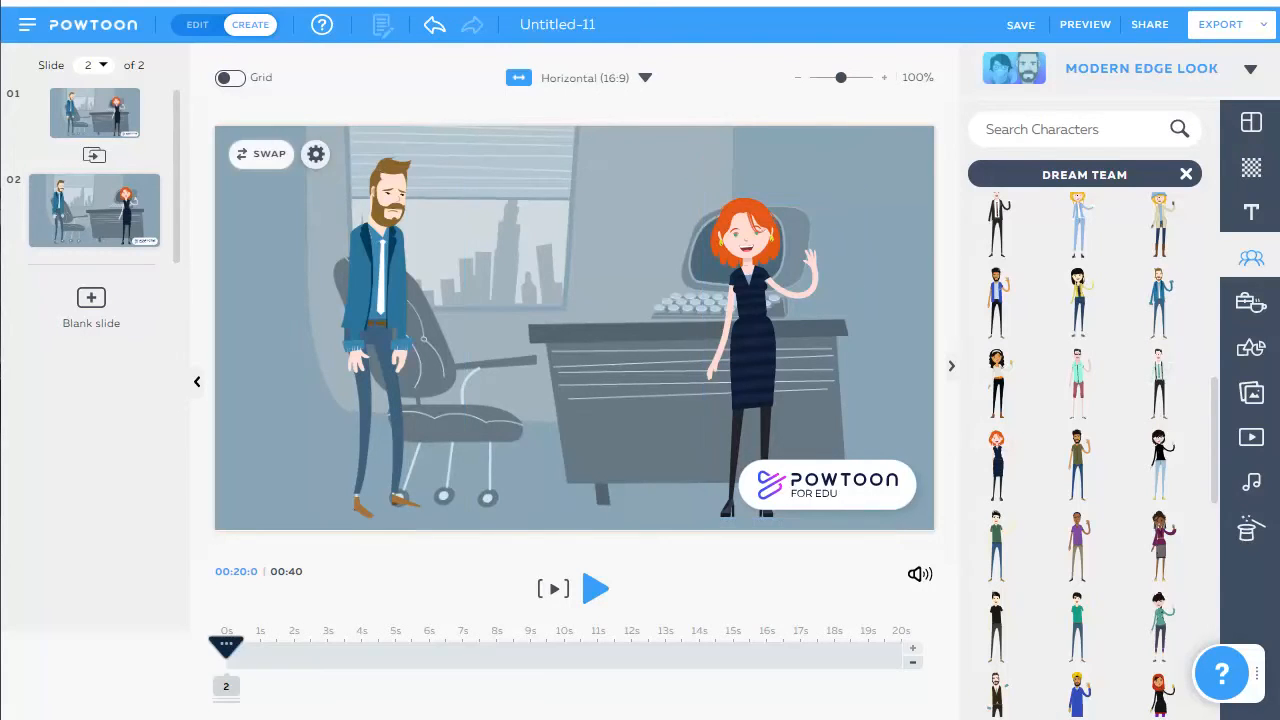
pyautogui.click(912, 662)
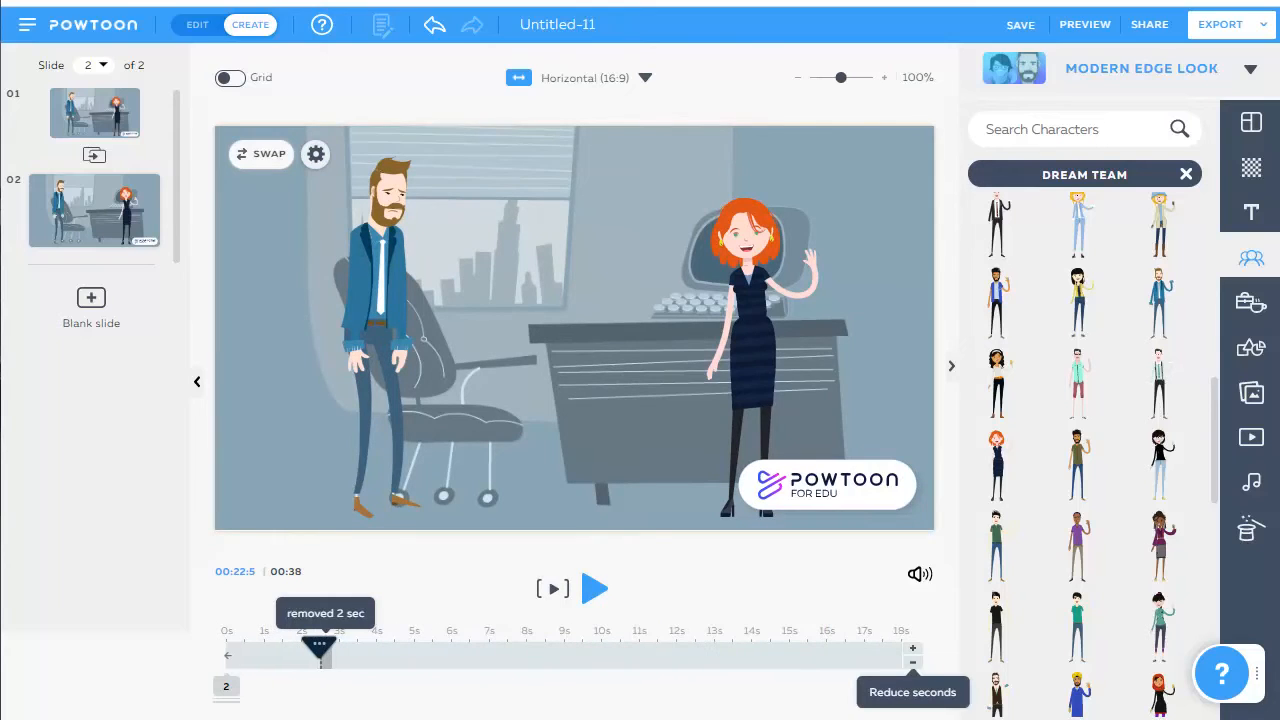
# Shorten slide 2 to 2 seconds
pyautogui.click(912, 662)
pyautogui.click(912, 662)
pyautogui.click(912, 662)
pyautogui.click(912, 662)
pyautogui.click(912, 662)
pyautogui.click(912, 662)
pyautogui.click(912, 662)
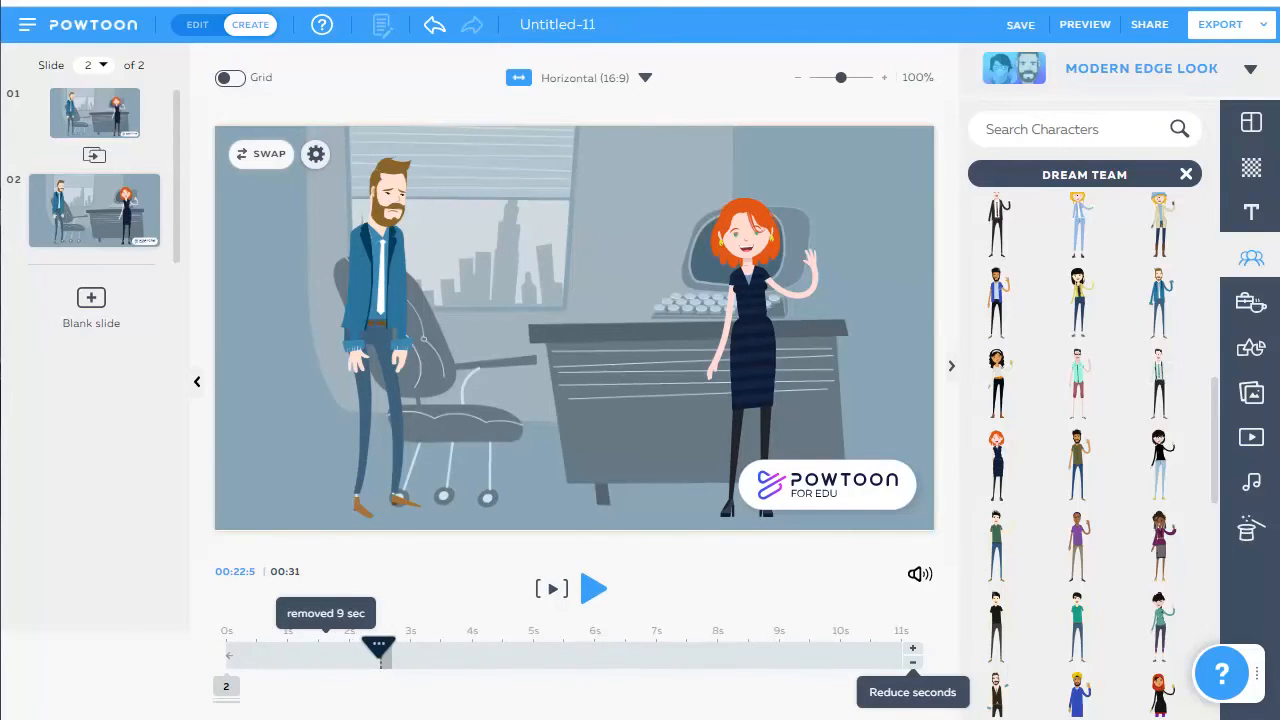
pyautogui.click(912, 662)
pyautogui.click(912, 662)
pyautogui.click(912, 662)
pyautogui.click(912, 662)
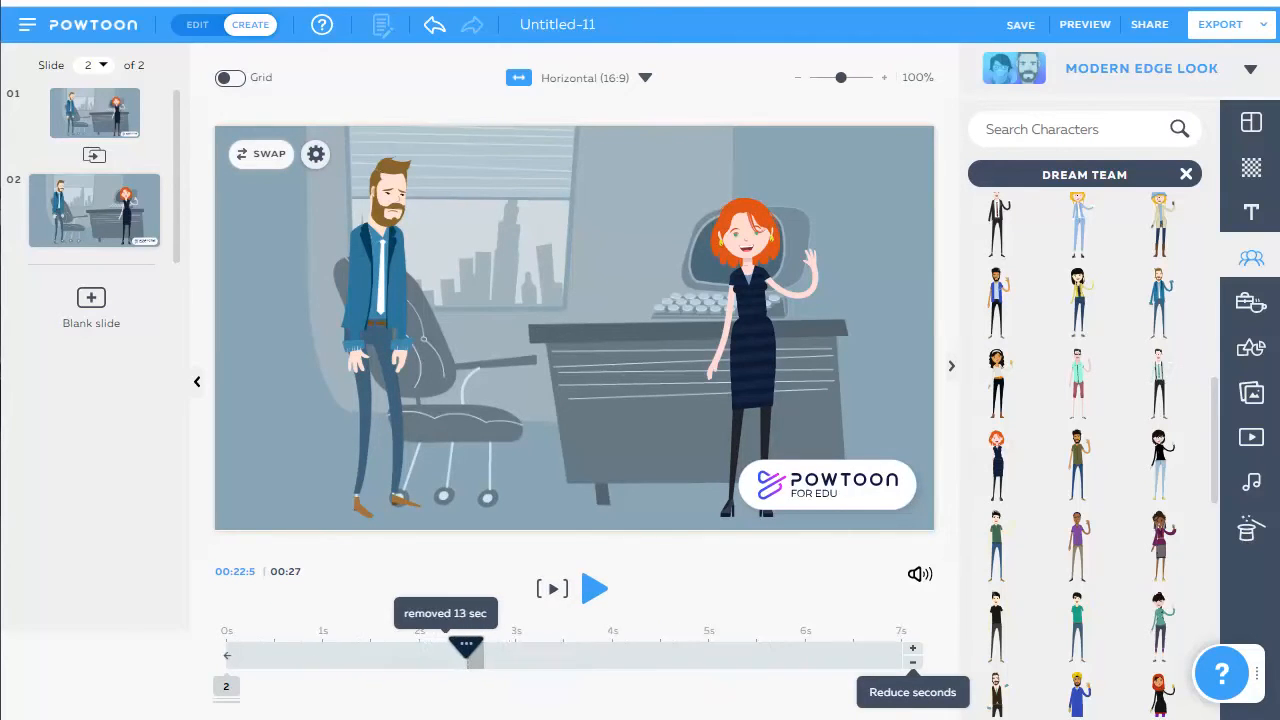
pyautogui.click(912, 662)
pyautogui.click(912, 662)
pyautogui.click(912, 662)
pyautogui.click(912, 662)
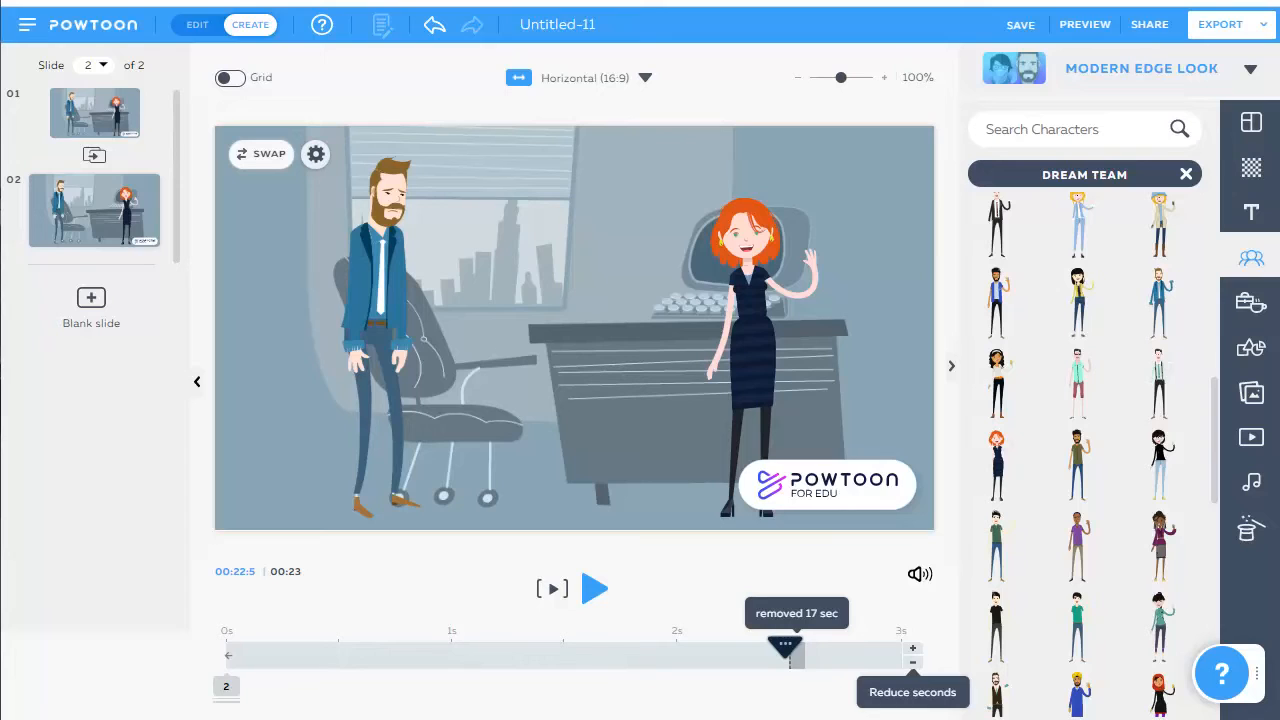
# Duplicate slide 2 and give the red-haired woman on the copy an A to B movement ending left of the bearded man
pyautogui.click(145, 237)
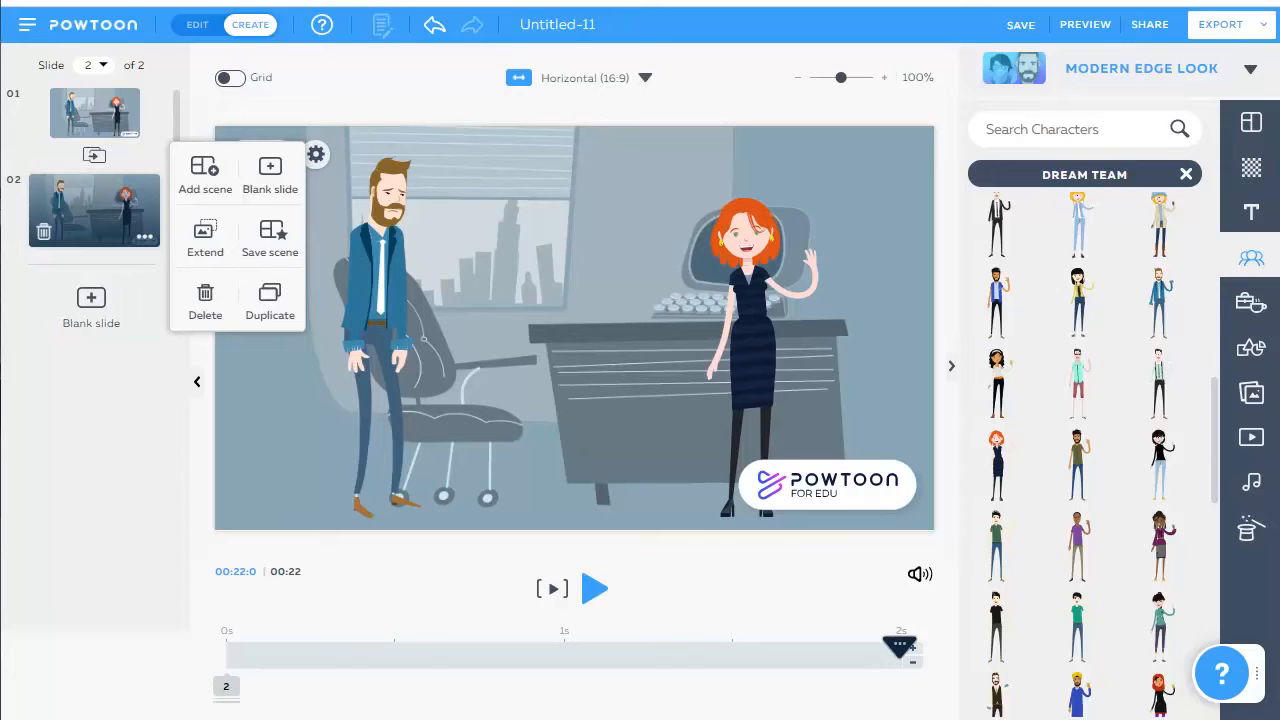
pyautogui.click(270, 302)
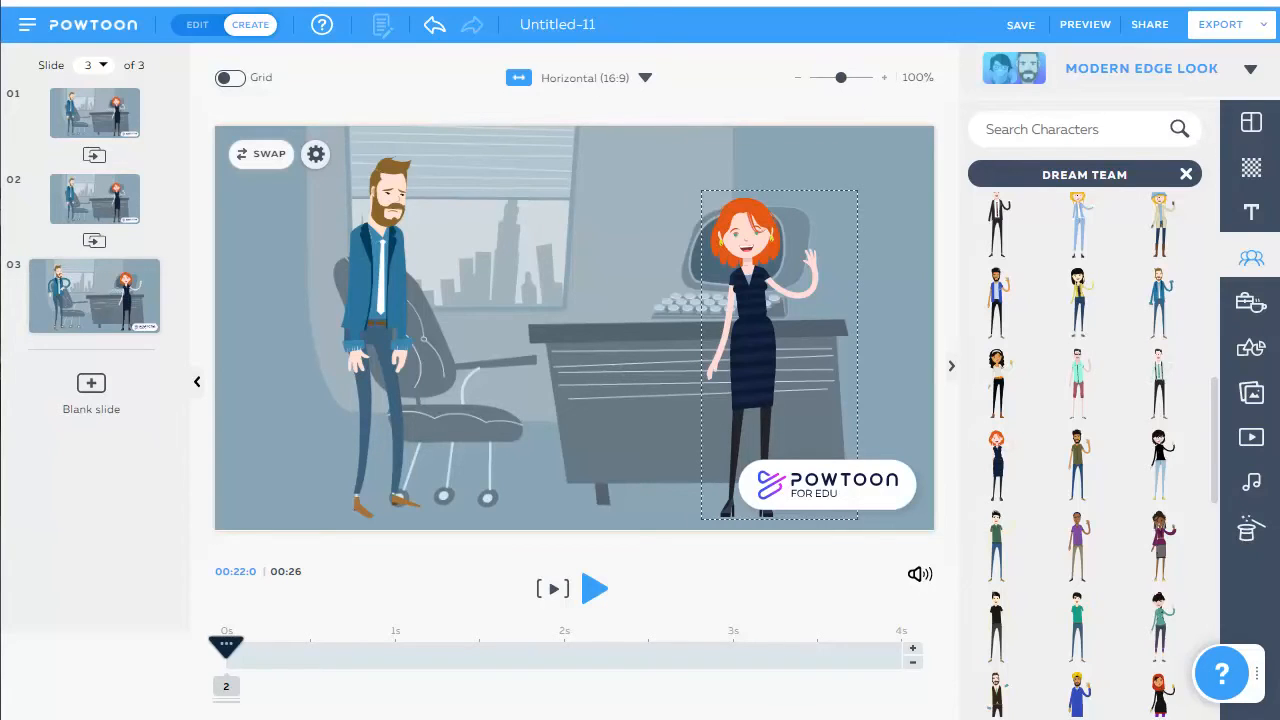
pyautogui.click(752, 330)
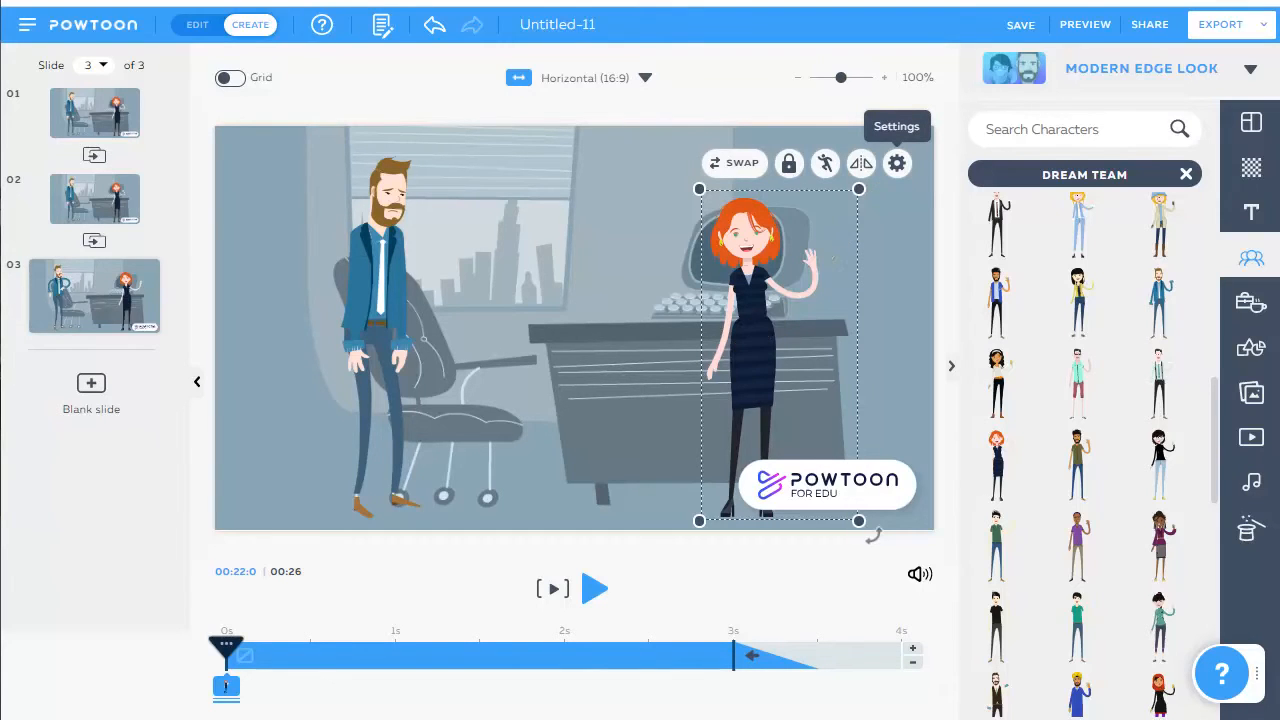
pyautogui.click(897, 163)
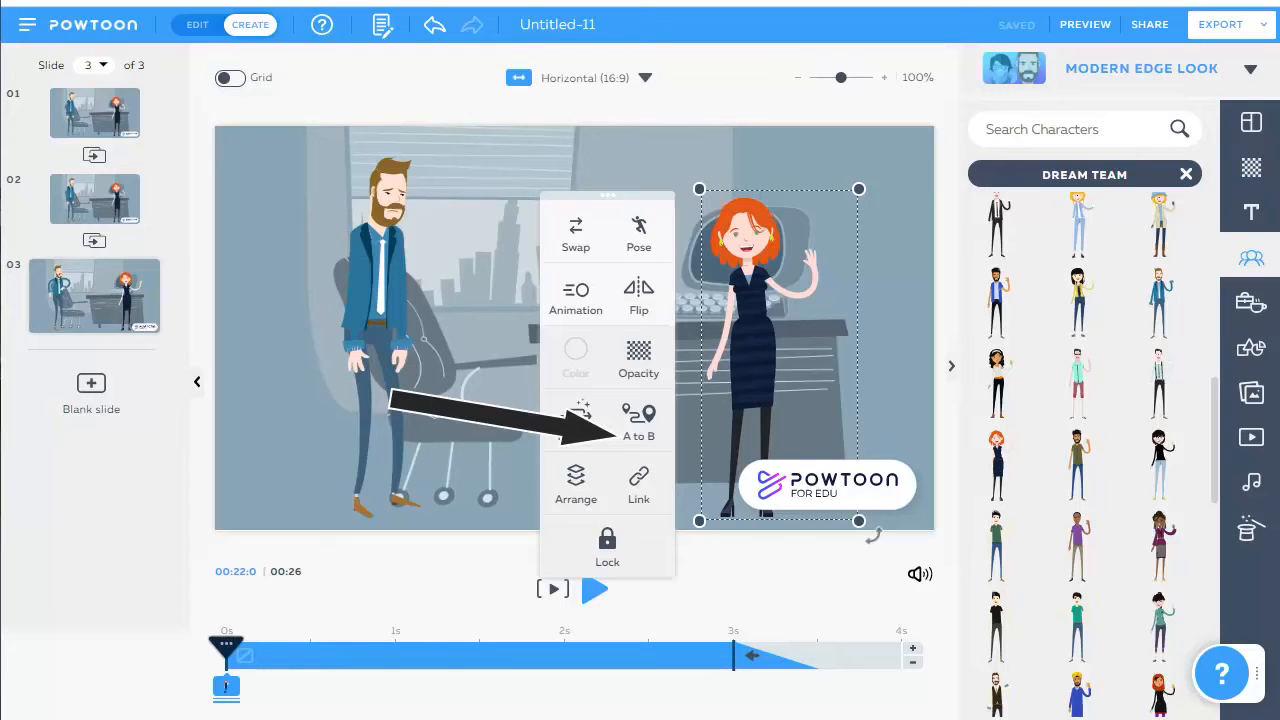
pyautogui.click(638, 420)
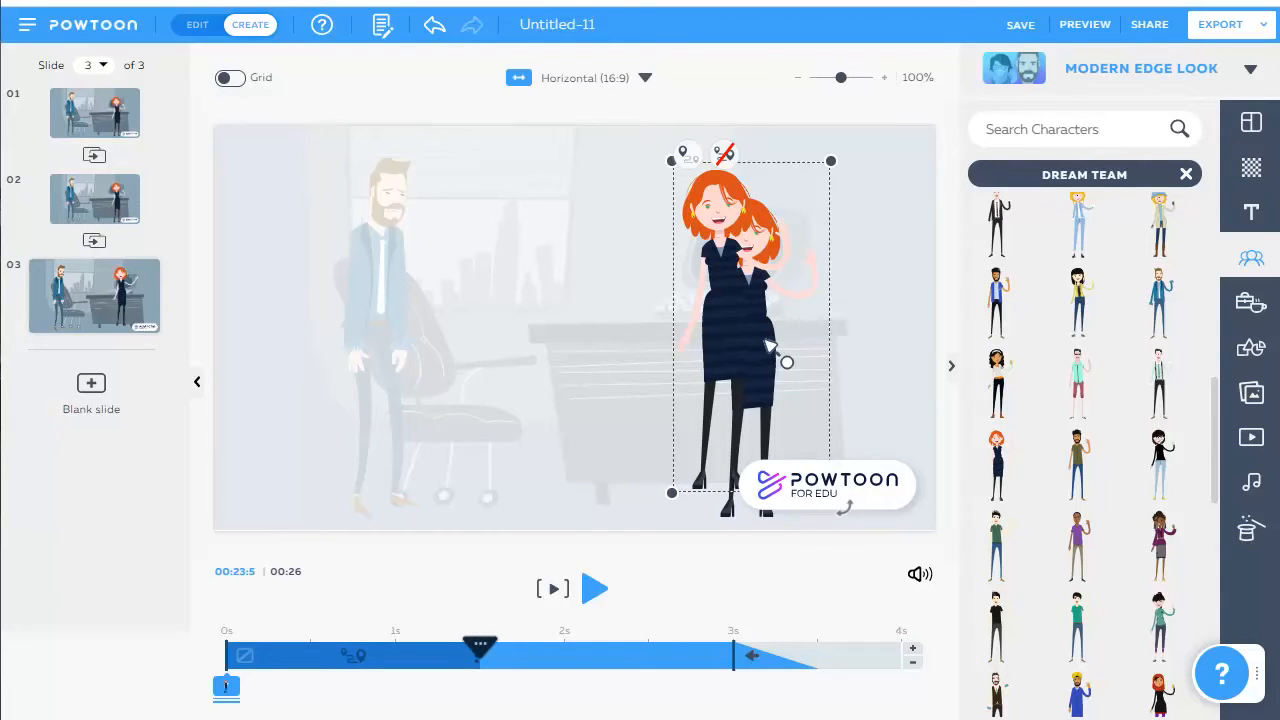
pyautogui.moveTo(770, 345); pyautogui.dragTo(320, 354)
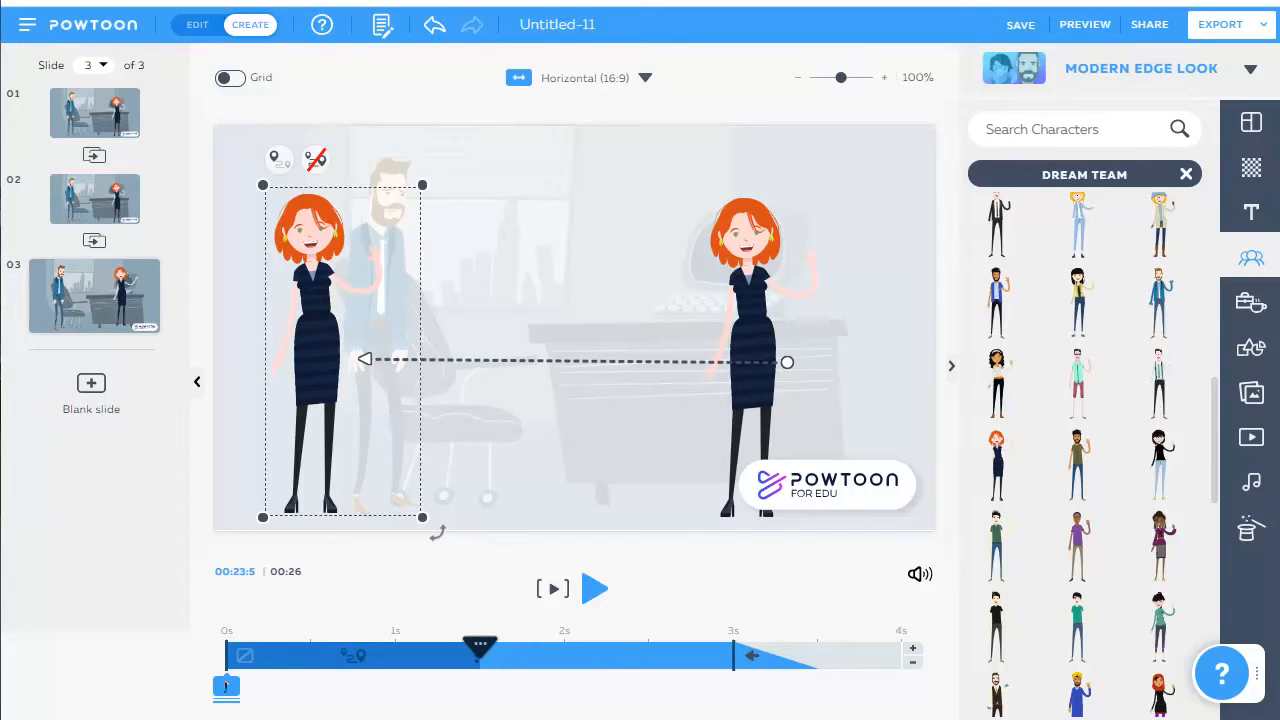
pyautogui.click(620, 250)
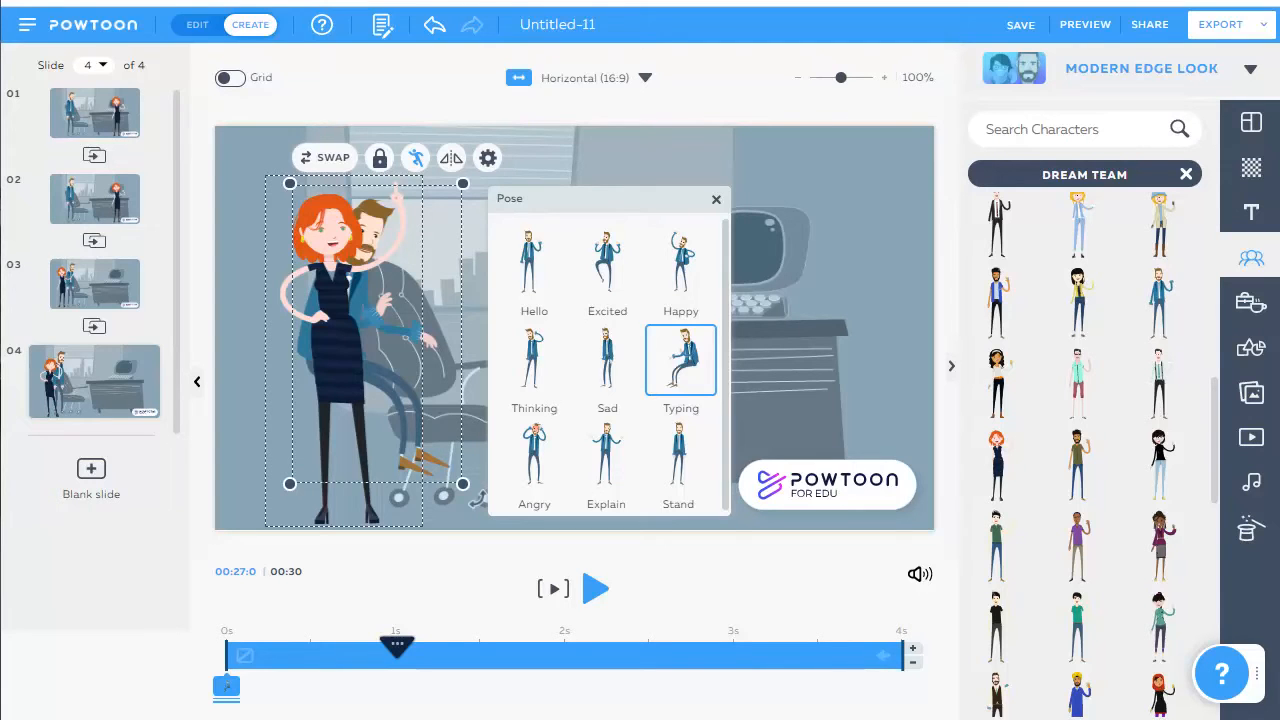
# Move the bearded man in the Typing pose onto the office chair on slide 4
pyautogui.moveTo(428, 240); pyautogui.dragTo(543, 273)
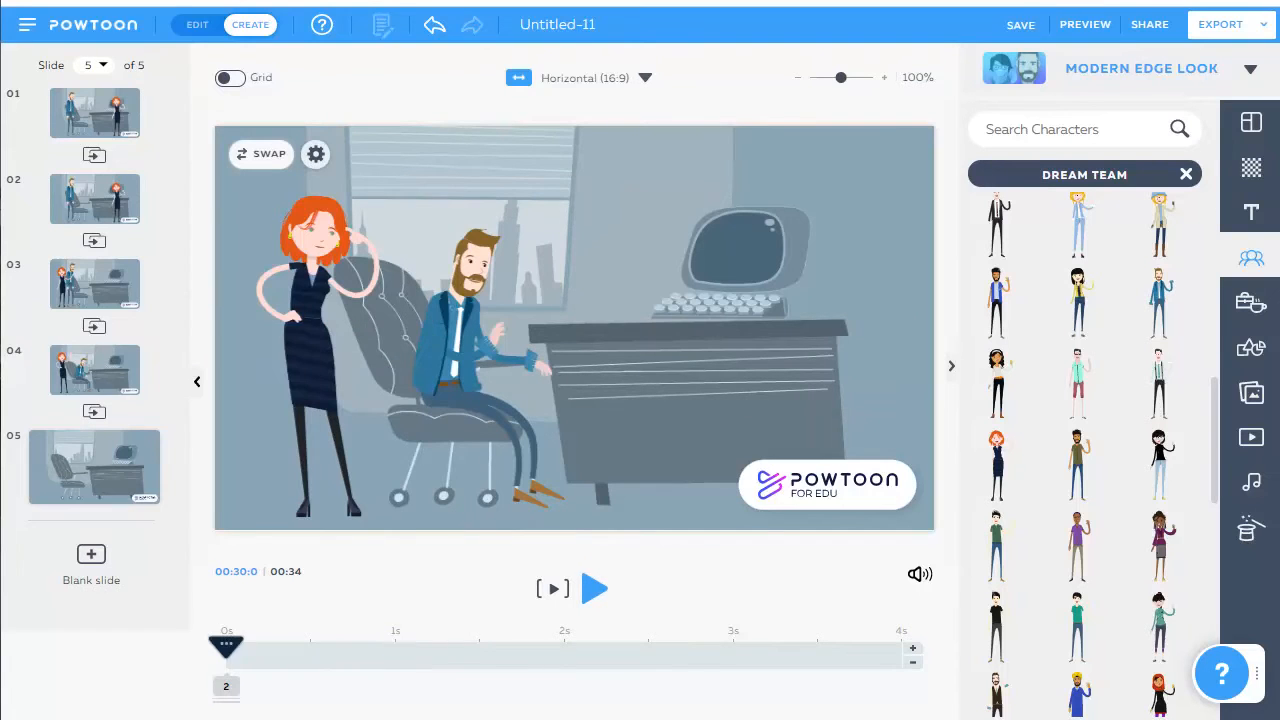
# Lengthen slide 5 to 20 seconds and extend both characters across its full duration
pyautogui.click(912, 648)
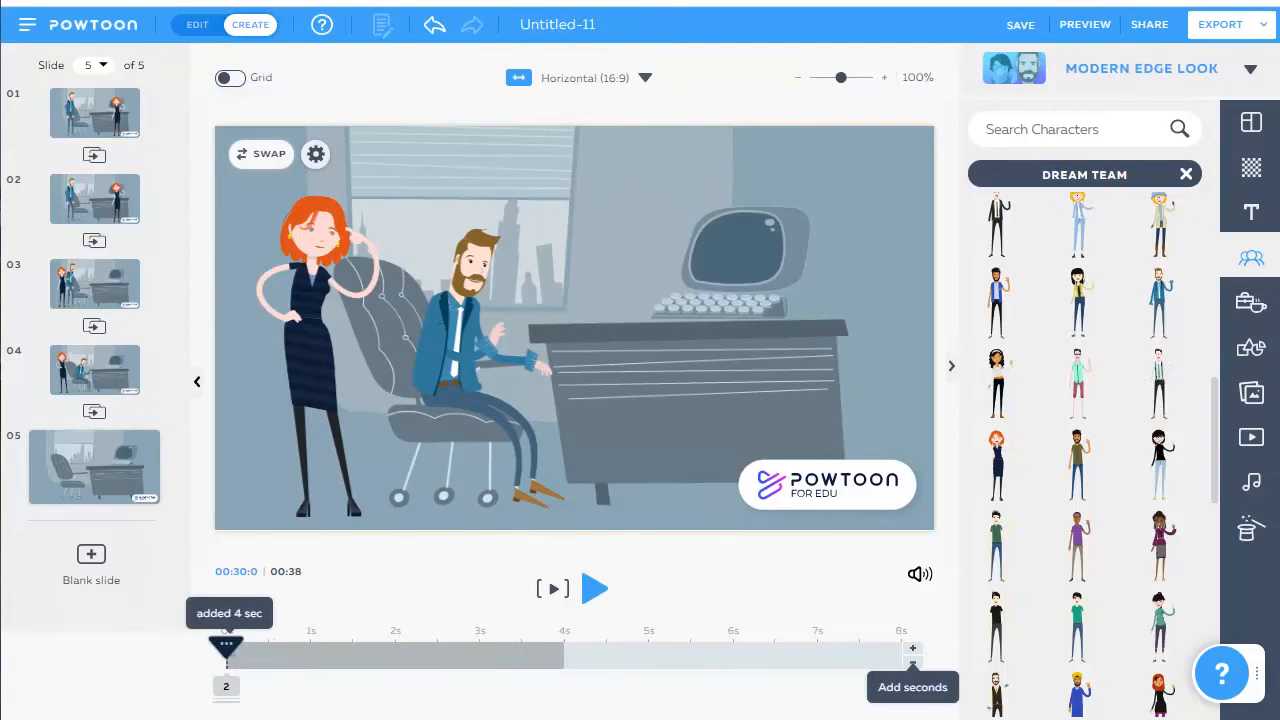
pyautogui.click(912, 648)
pyautogui.click(912, 648)
pyautogui.click(912, 648)
pyautogui.click(912, 648)
pyautogui.click(912, 648)
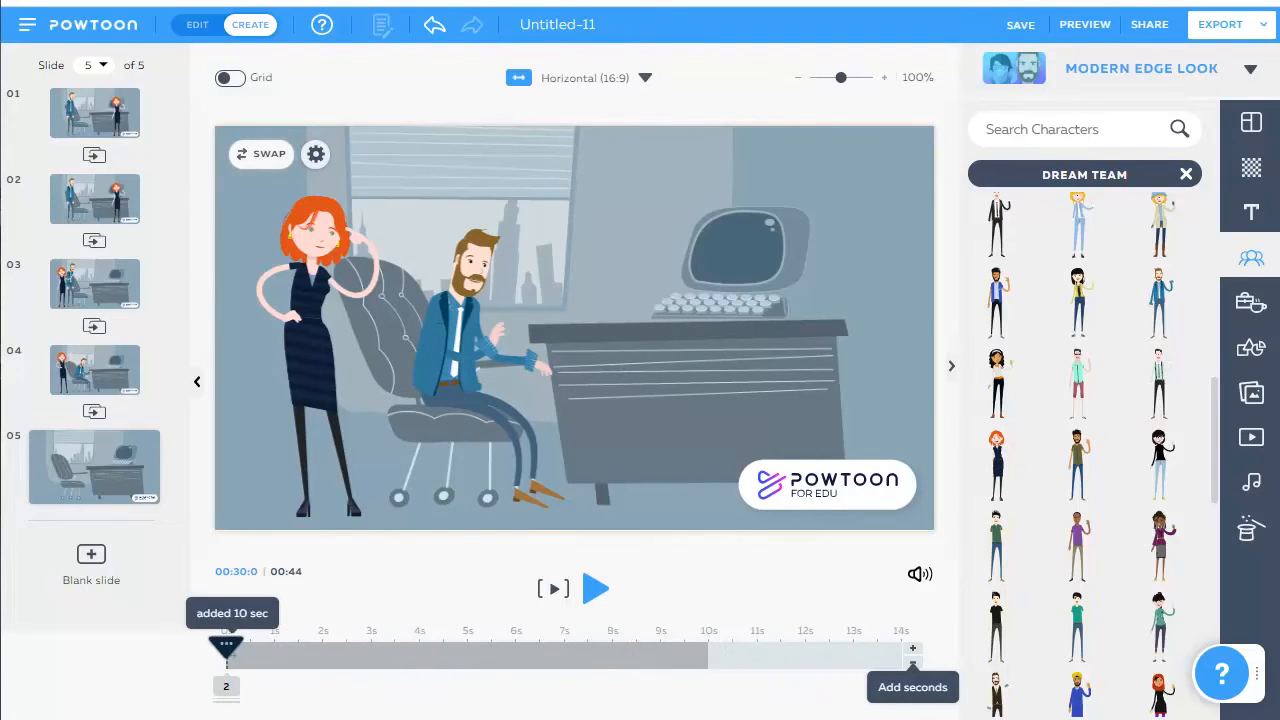
pyautogui.click(912, 648)
pyautogui.click(912, 648)
pyautogui.click(912, 648)
pyautogui.click(912, 648)
pyautogui.click(912, 648)
pyautogui.click(912, 648)
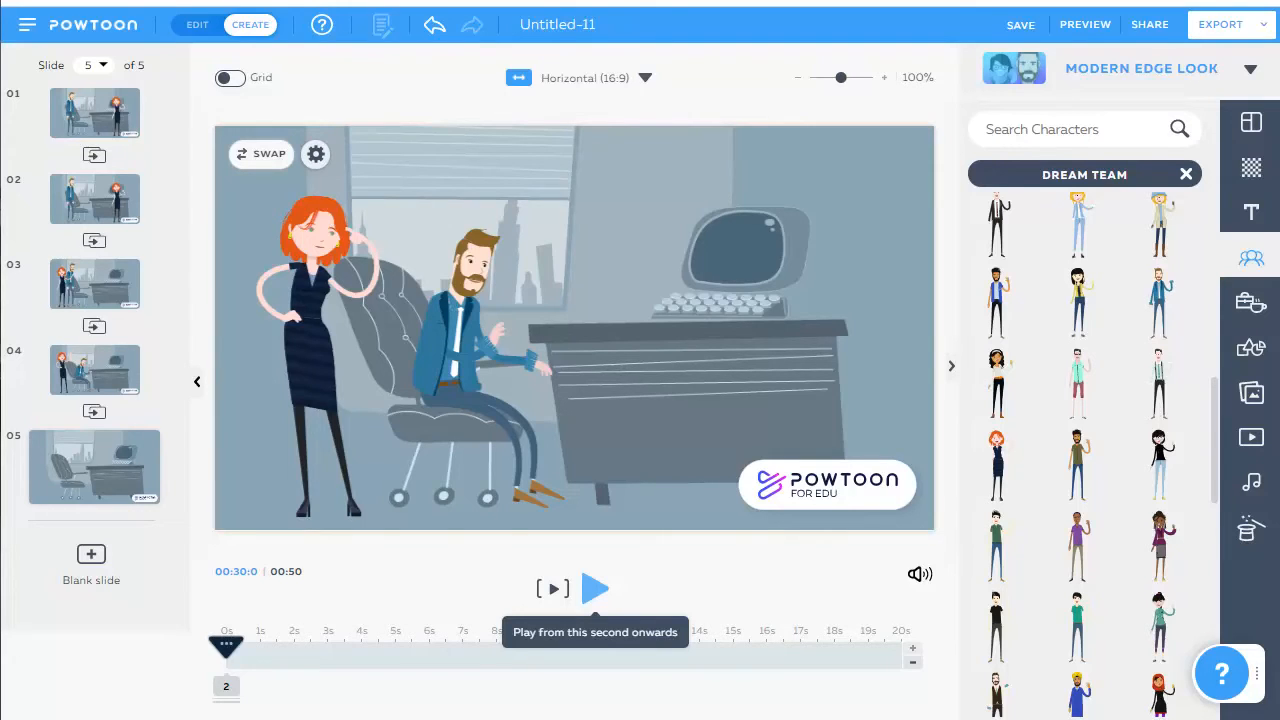
pyautogui.click(595, 655)
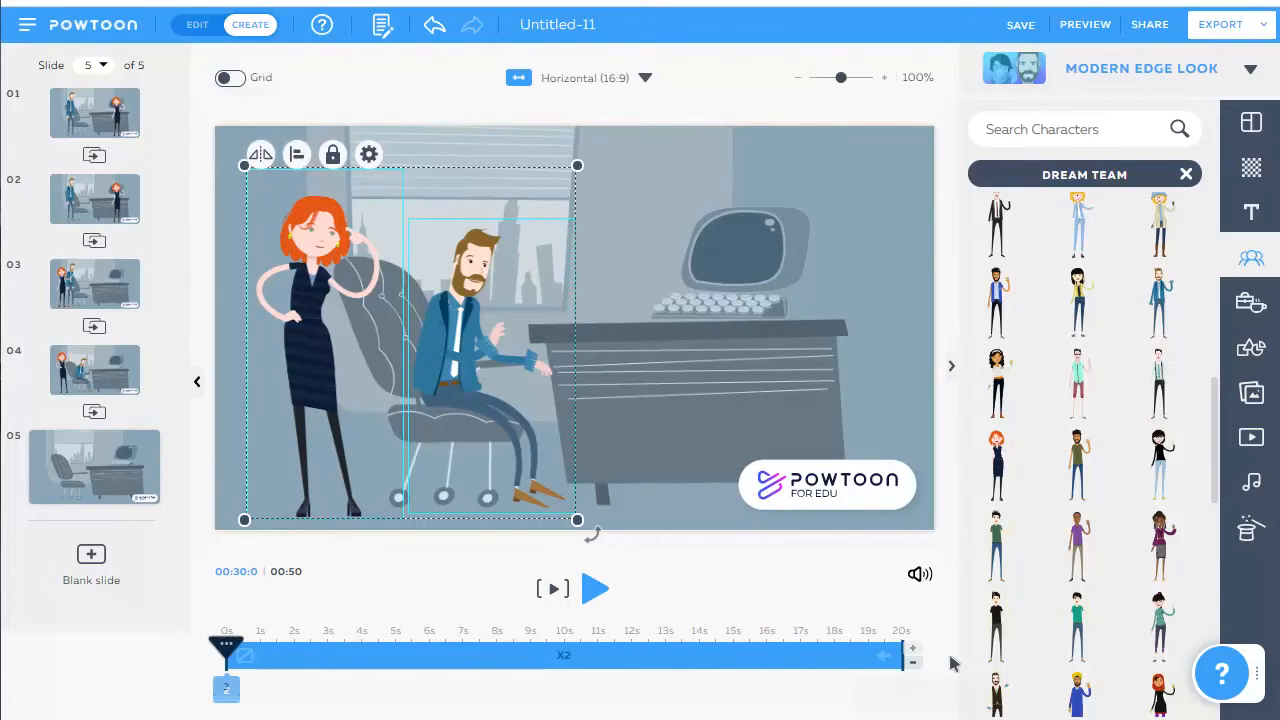
# Set the playhead to about 12 seconds on slide 5 and shorten the slide to 12 seconds
pyautogui.click(699, 650)
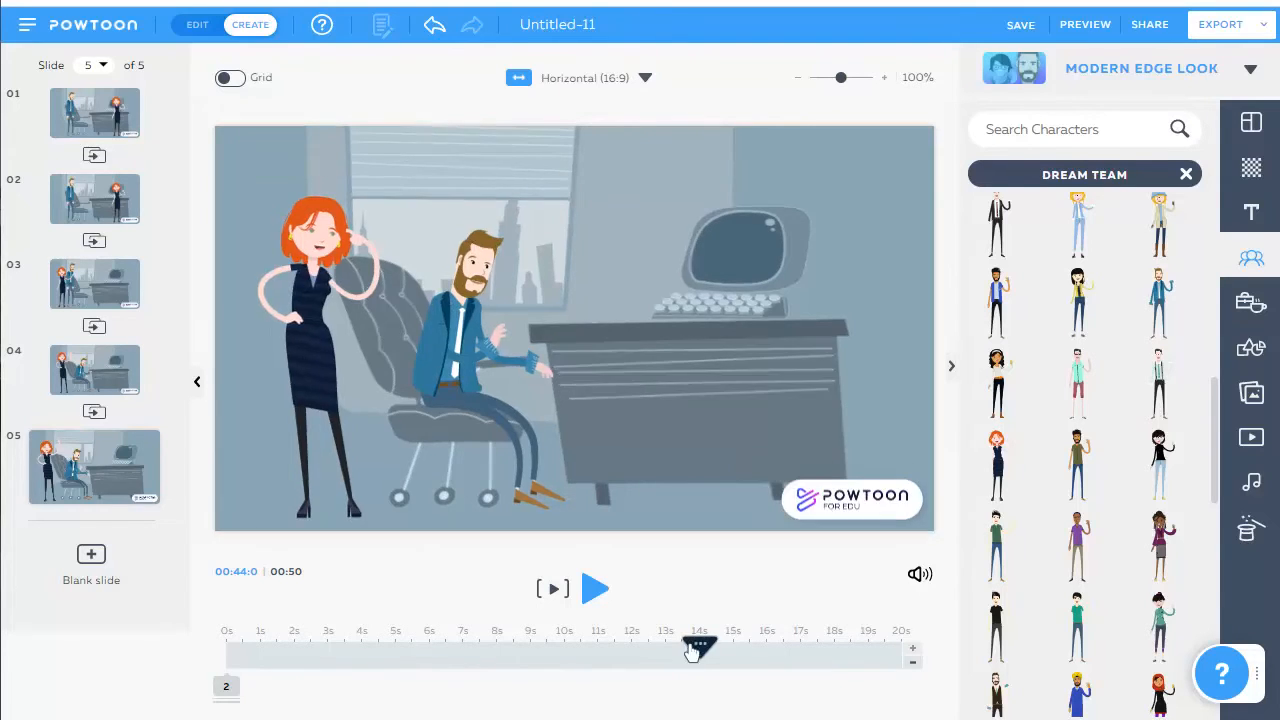
pyautogui.moveTo(699, 645); pyautogui.dragTo(640, 648)
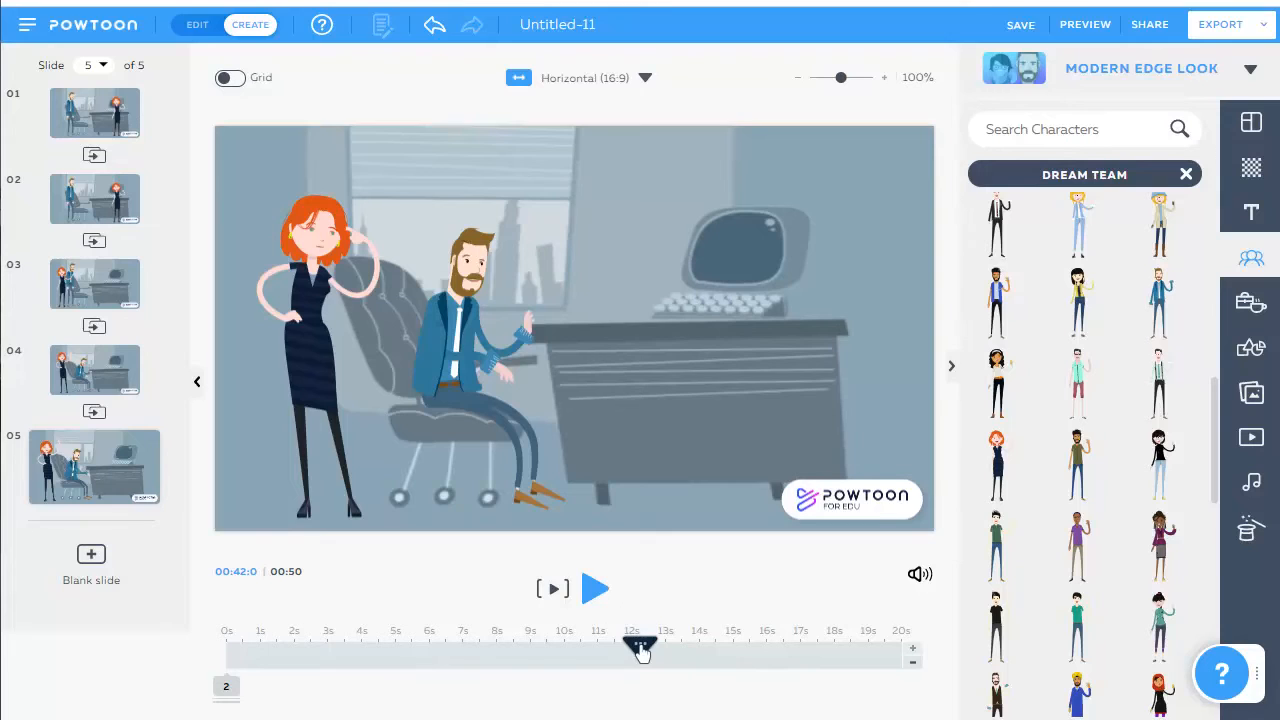
pyautogui.click(912, 662)
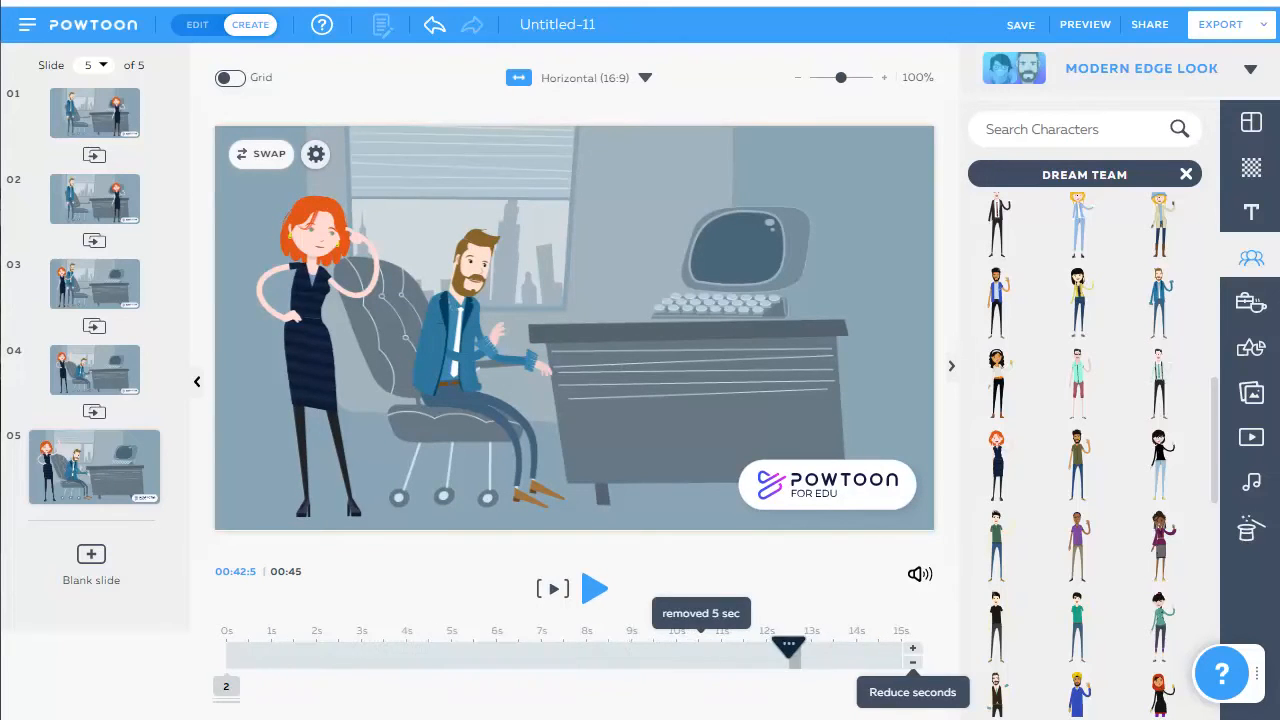
pyautogui.click(912, 662)
pyautogui.click(912, 662)
pyautogui.click(912, 662)
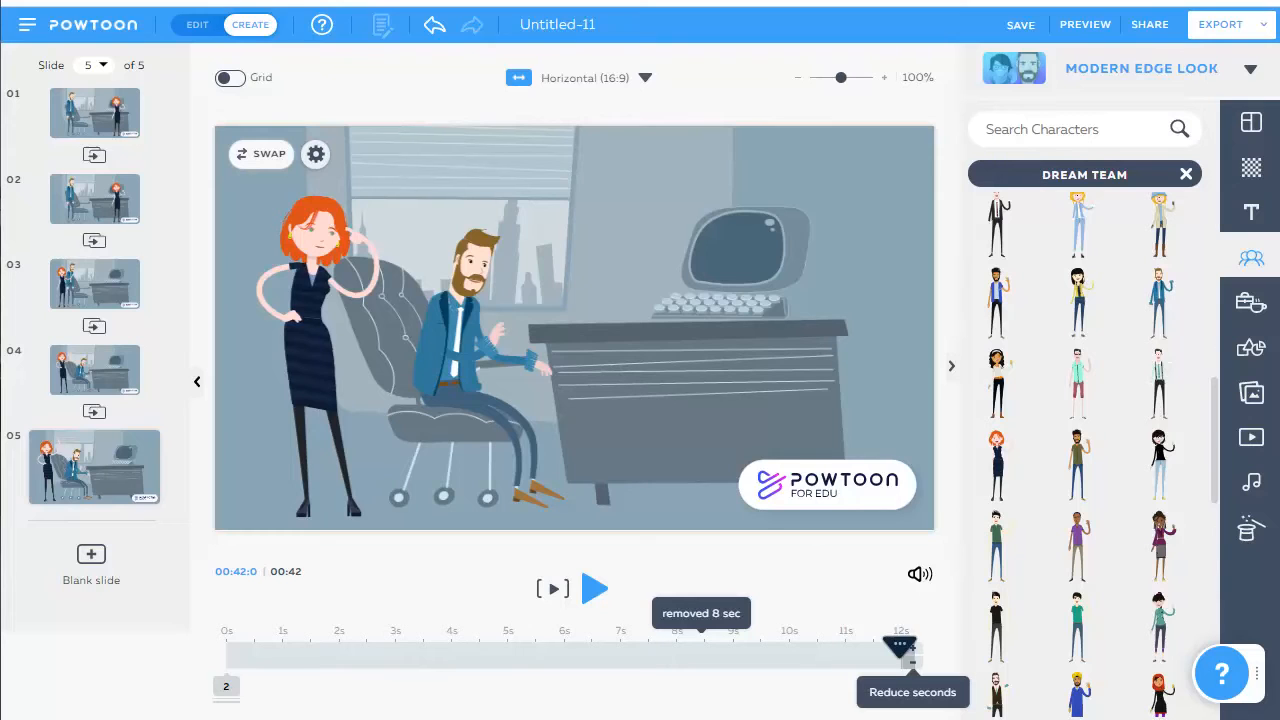
# Duplicate slide 5 as a 6-second slide with both characters extended across its full duration
pyautogui.click(146, 492)
pyautogui.click(269, 560)
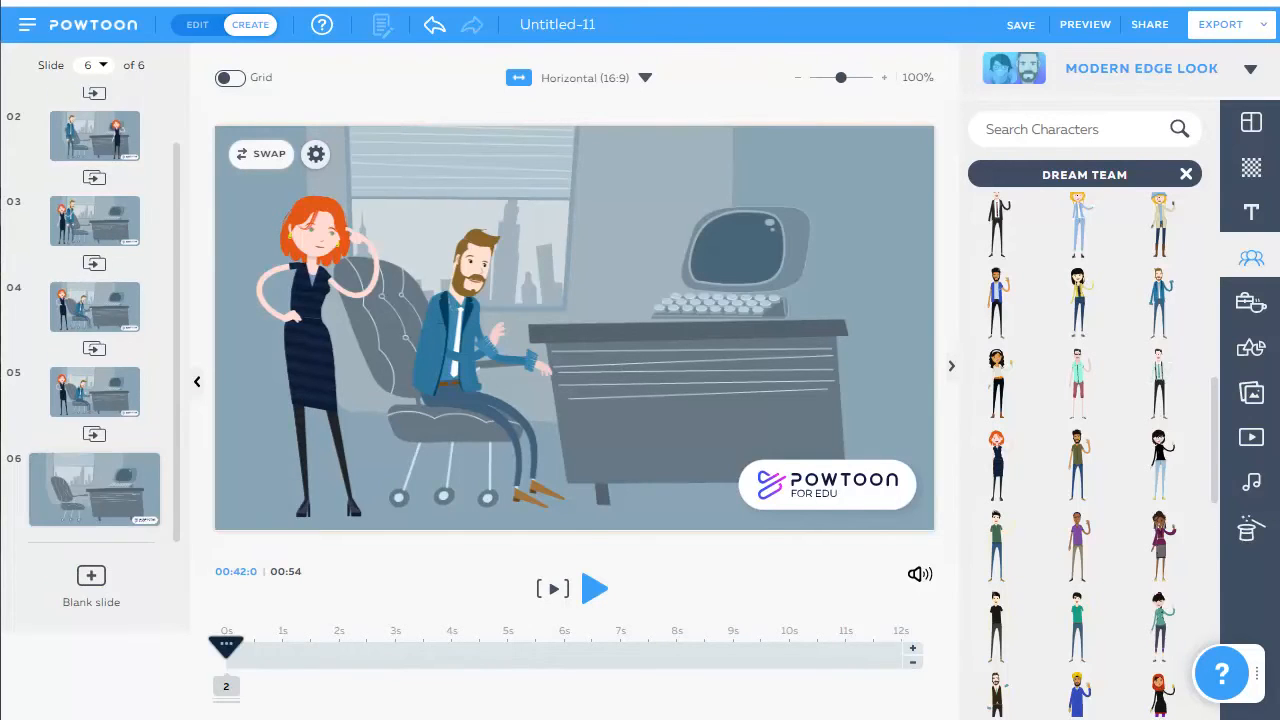
pyautogui.click(912, 662)
pyautogui.click(912, 662)
pyautogui.click(912, 662)
pyautogui.click(912, 662)
pyautogui.click(912, 662)
pyautogui.click(912, 662)
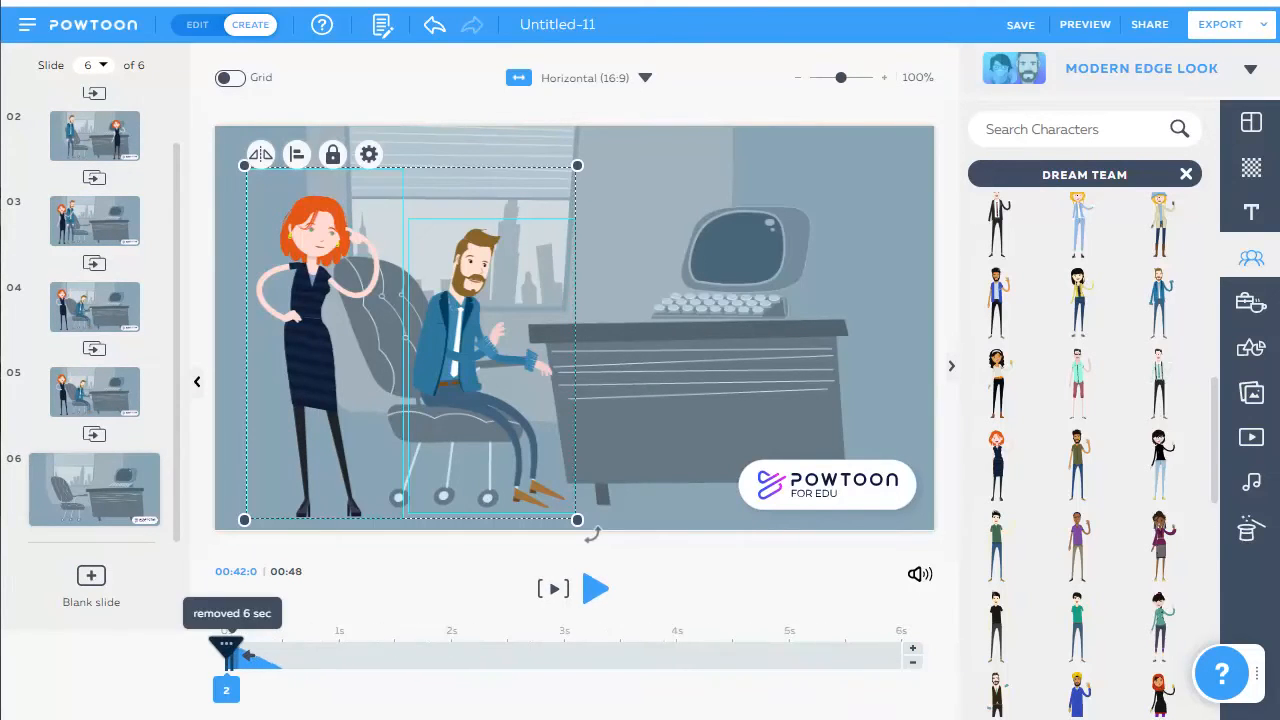
pyautogui.moveTo(250, 665); pyautogui.dragTo(901, 645)
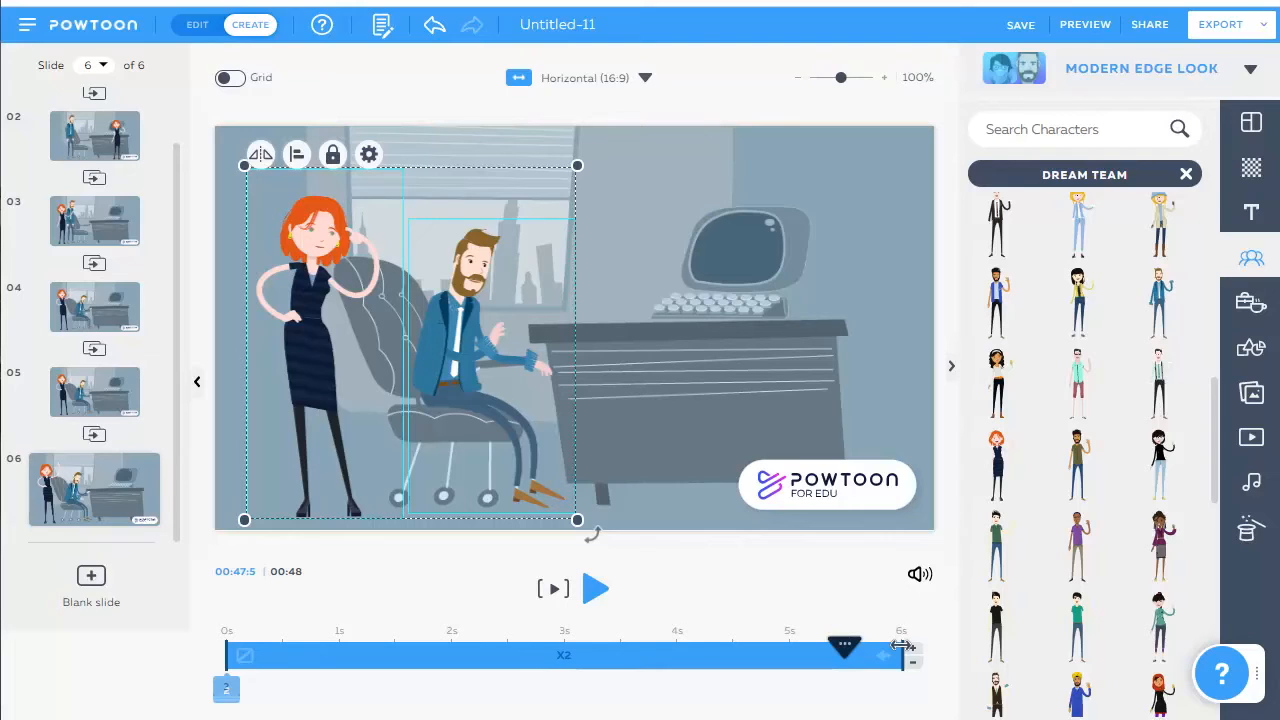
# Give the red-haired woman on slide 6 an A to B movement ending at the right side of the desk
pyautogui.click(323, 340)
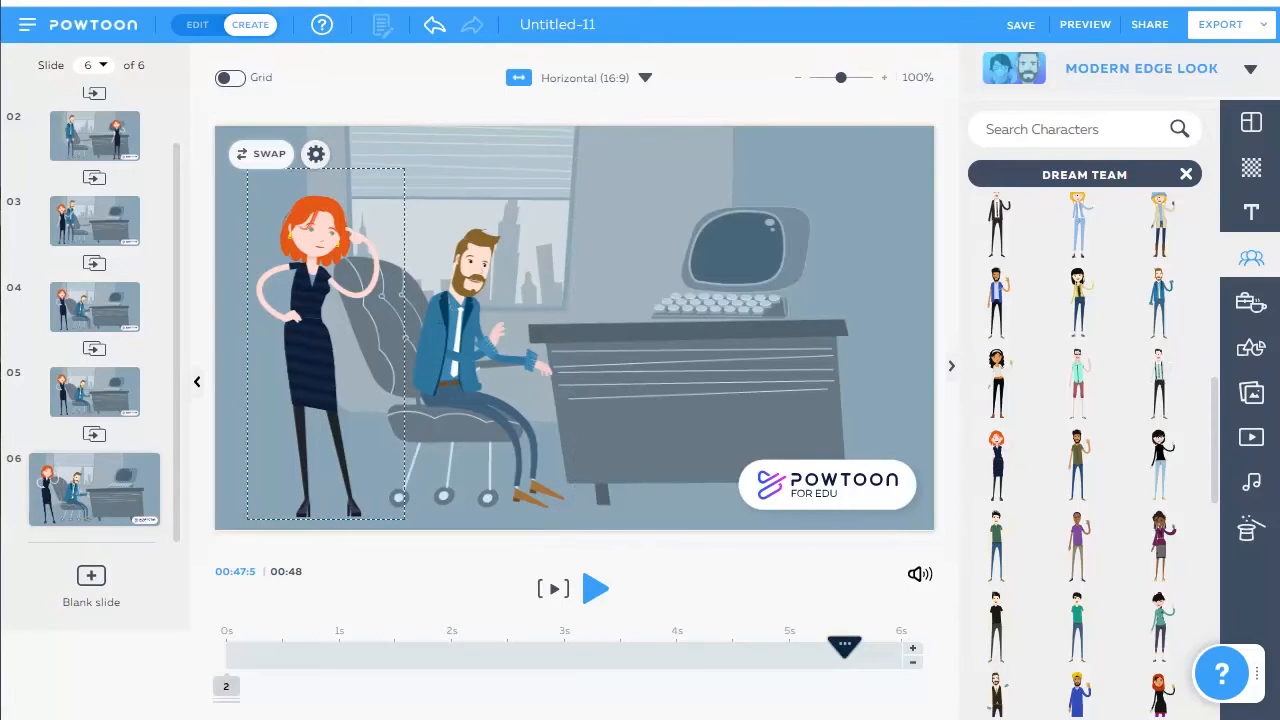
pyautogui.click(323, 340)
pyautogui.click(443, 154)
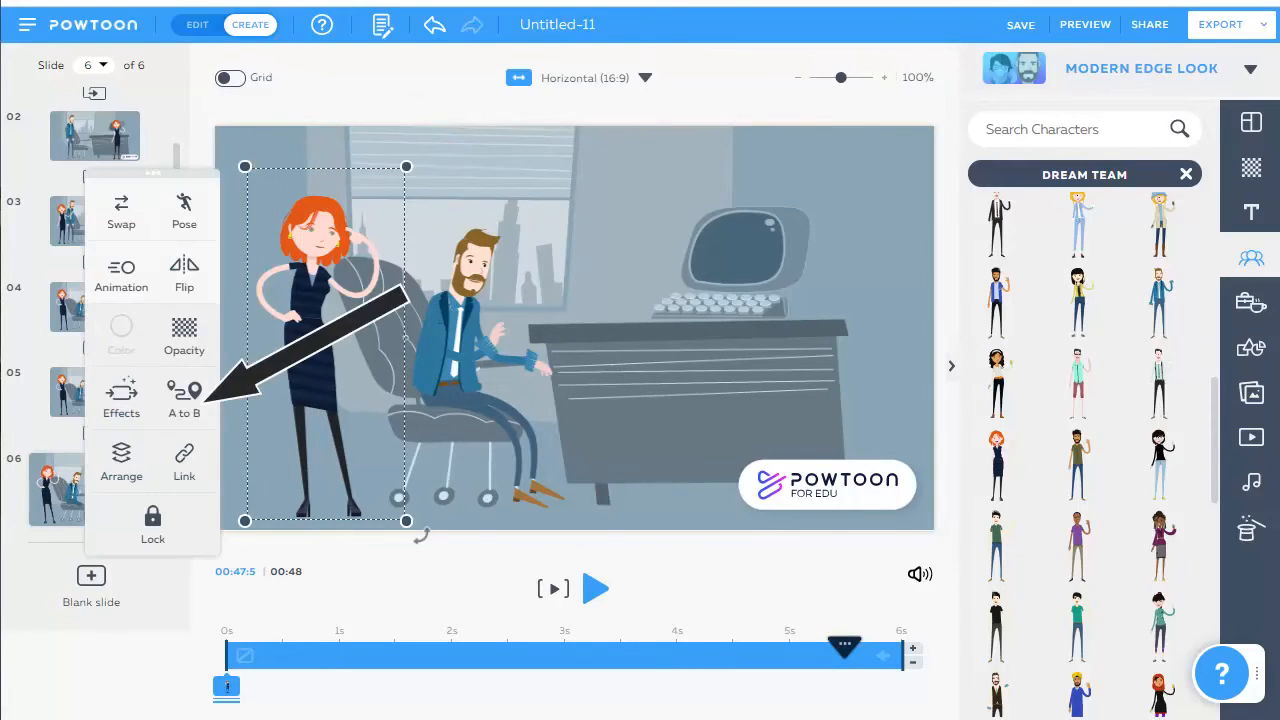
pyautogui.click(184, 395)
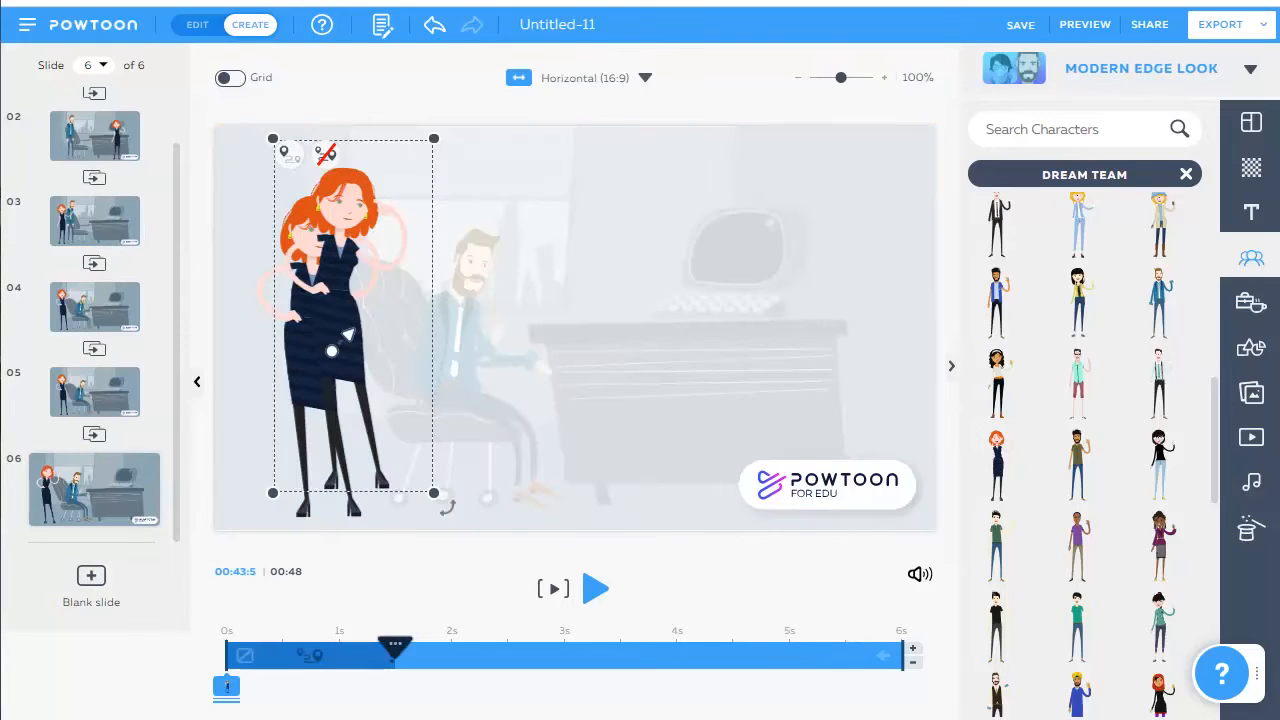
pyautogui.moveTo(330, 350); pyautogui.dragTo(842, 375)
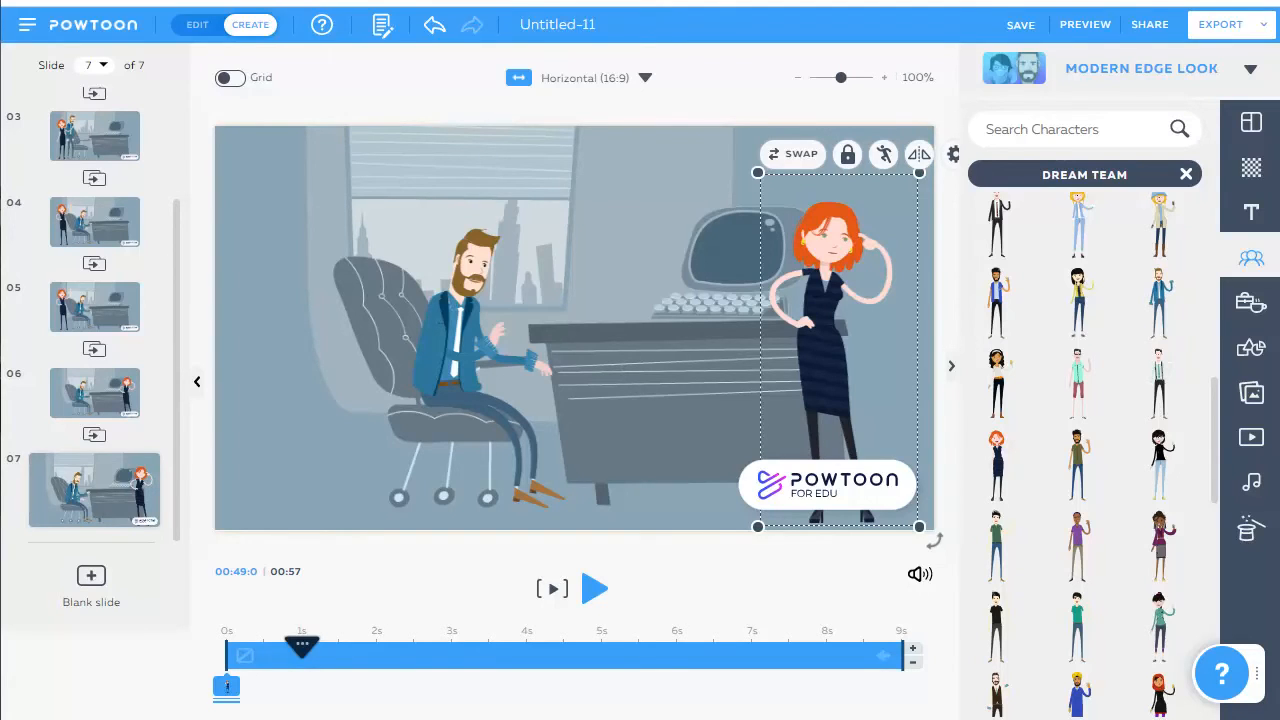
# Change the red-haired woman's pose on slide 7 to Explain
pyautogui.click(884, 153)
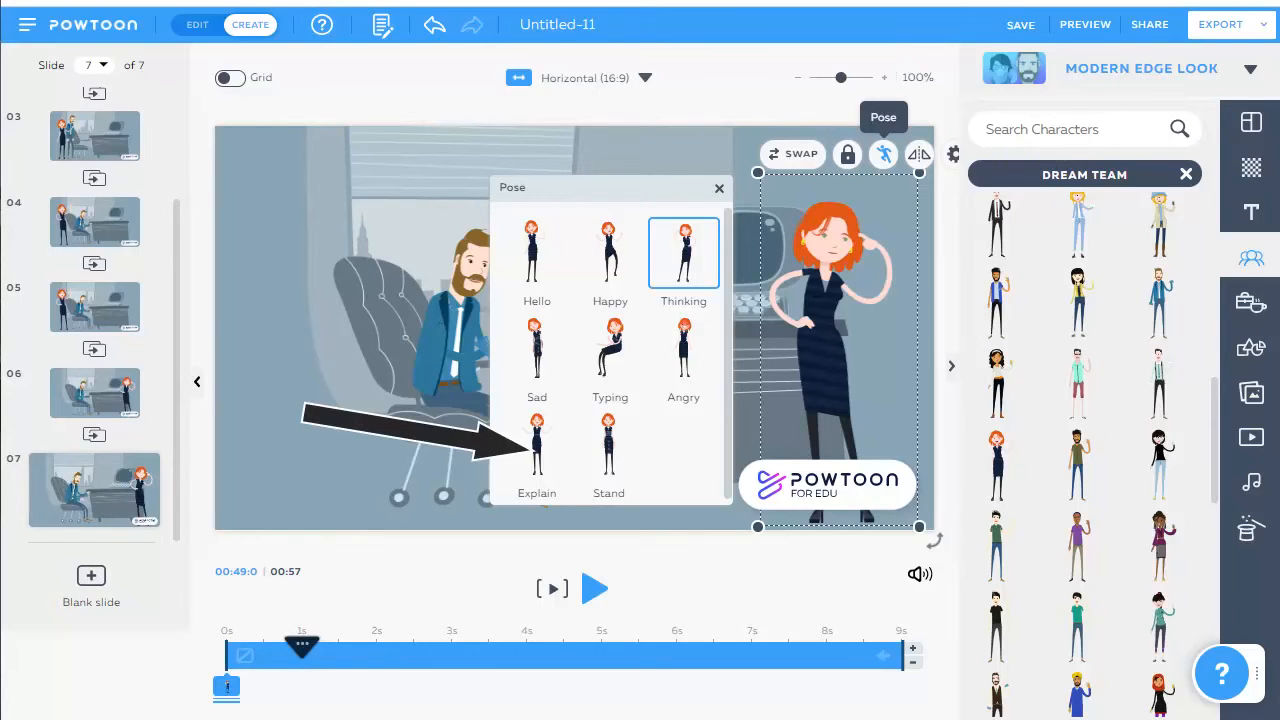
pyautogui.click(537, 446)
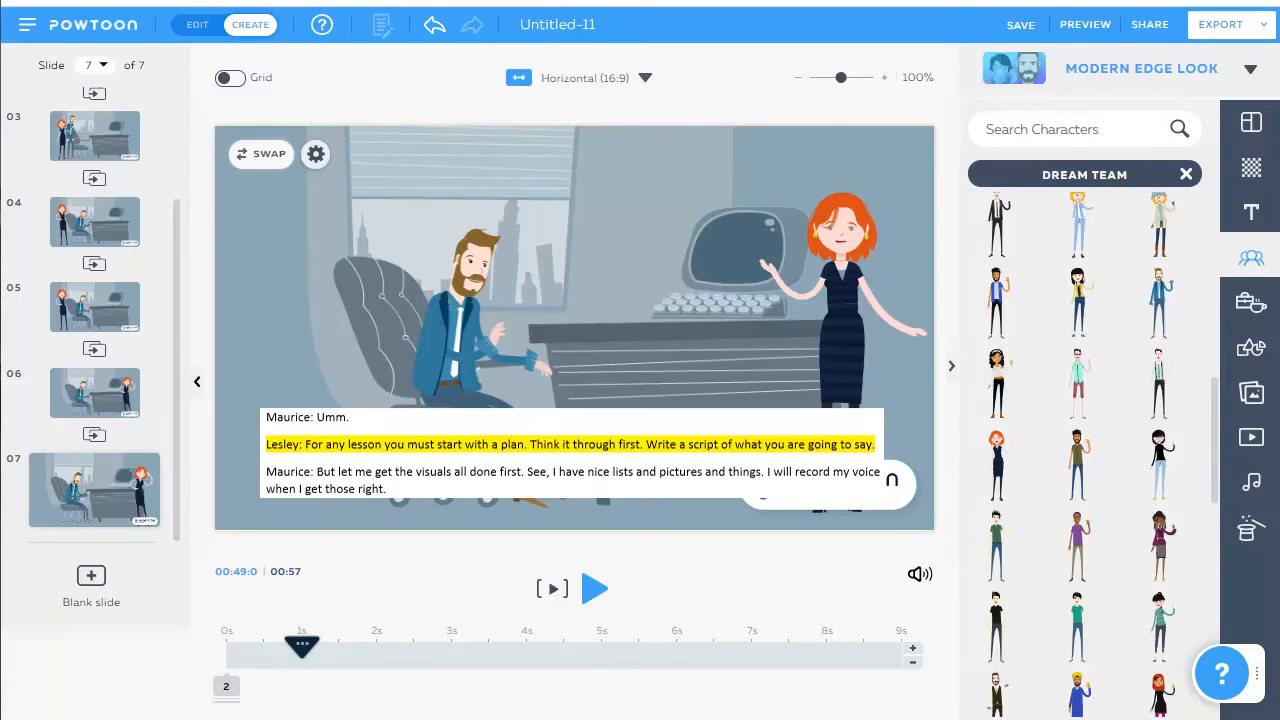
# Lengthen slide 7 to 20 seconds and return the playhead to the start of the slide
pyautogui.click(912, 648)
pyautogui.click(912, 648)
pyautogui.click(912, 648)
pyautogui.click(912, 648)
pyautogui.click(912, 648)
pyautogui.click(912, 648)
pyautogui.doubleClick(912, 648)
pyautogui.click(912, 648)
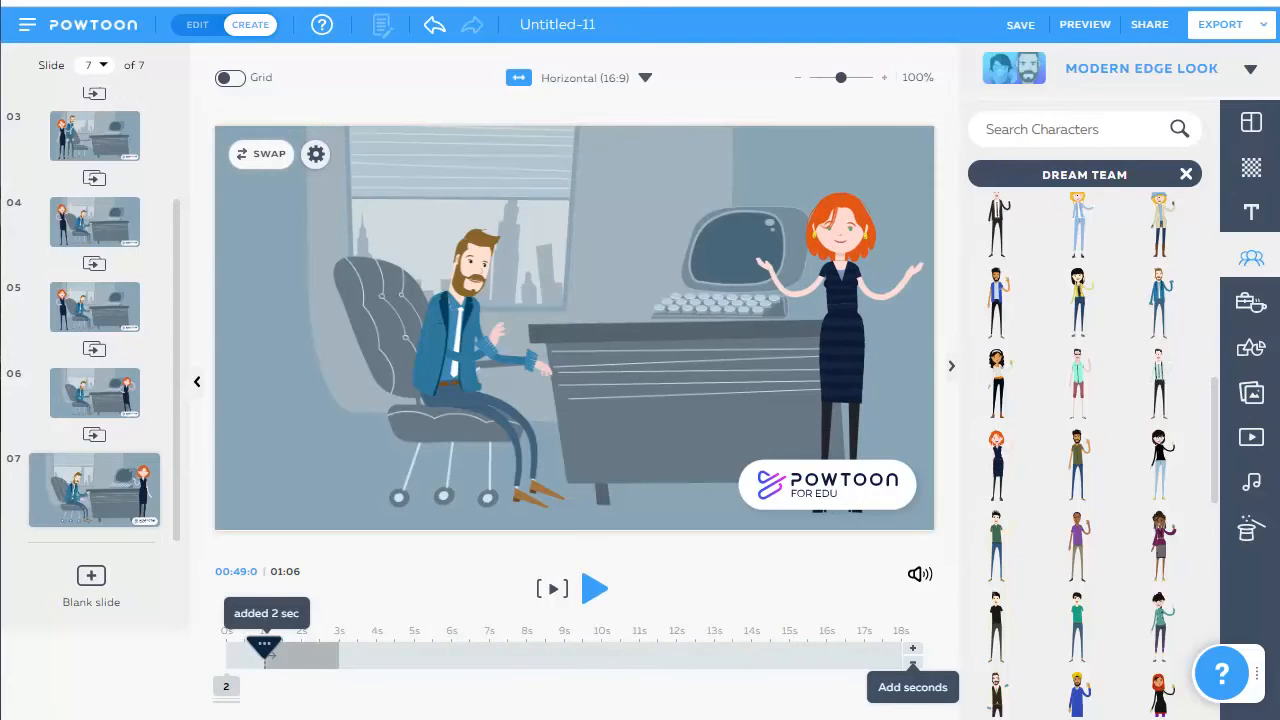
pyautogui.click(912, 648)
pyautogui.click(912, 648)
pyautogui.click(477, 650)
pyautogui.moveTo(477, 650); pyautogui.dragTo(230, 650)
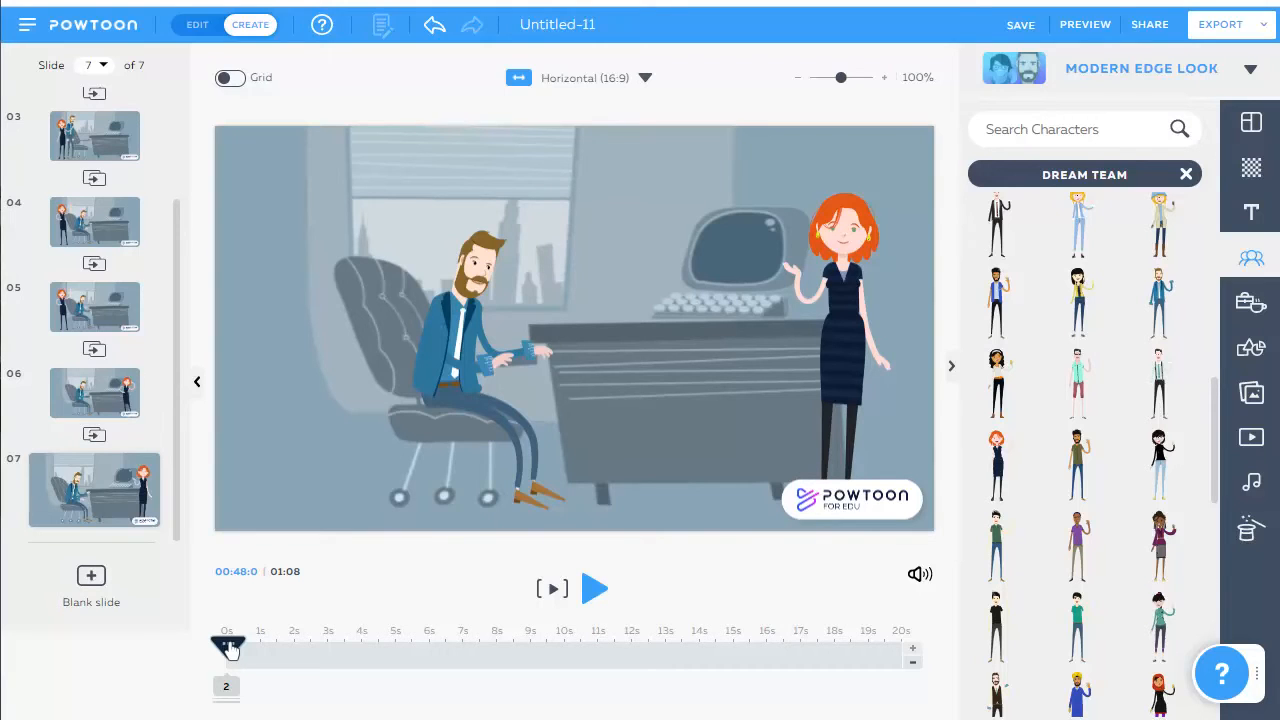
pyautogui.moveTo(231, 650); pyautogui.dragTo(229, 650)
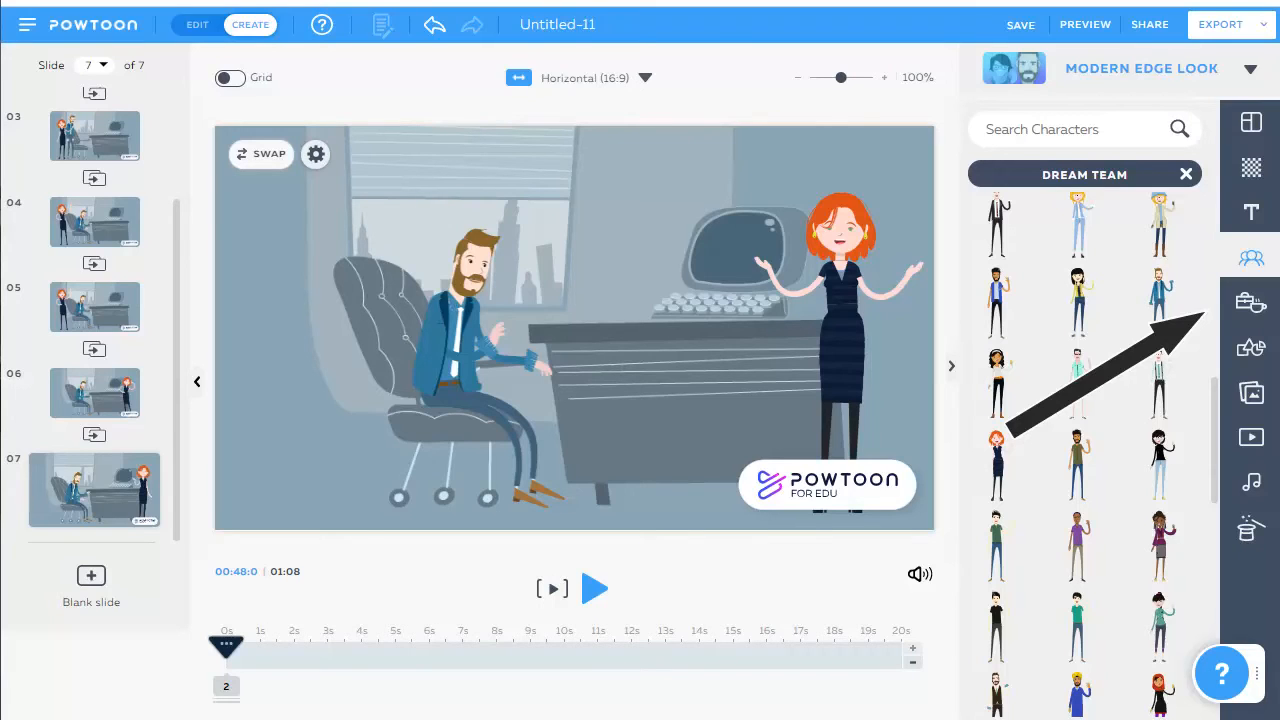
# Search the props for "paper" and add the checklist sheet, enlarged in front of the desk beside the seated man
pyautogui.click(1251, 302)
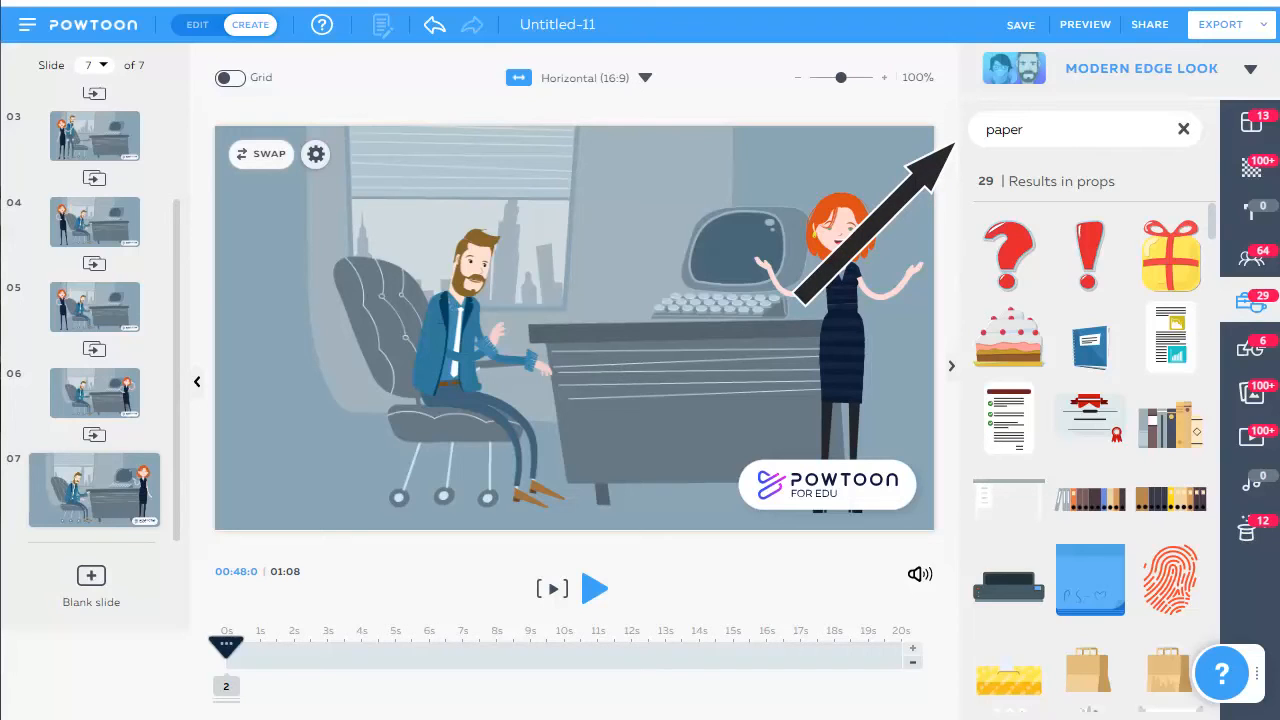
pyautogui.moveTo(1008, 418)
pyautogui.mouseDown()
pyautogui.moveTo(990, 405)
pyautogui.moveTo(610, 373)
pyautogui.mouseUp()
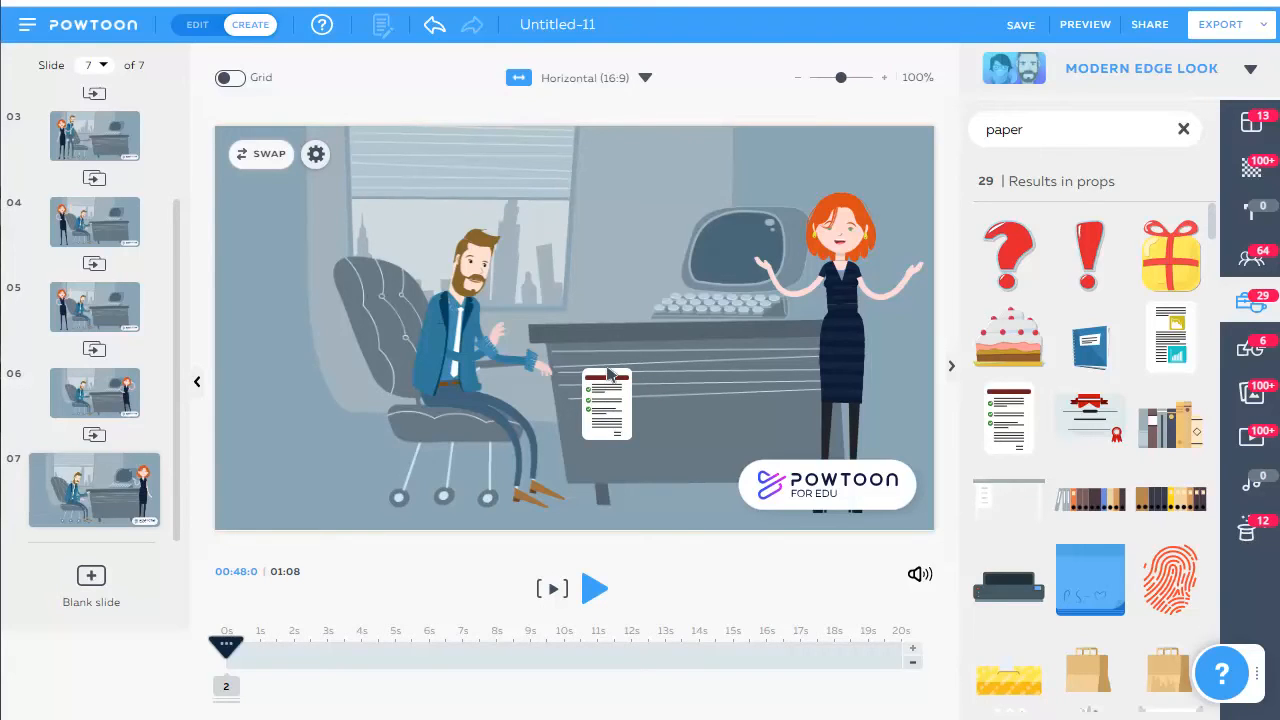
pyautogui.moveTo(610, 373); pyautogui.dragTo(610, 373)
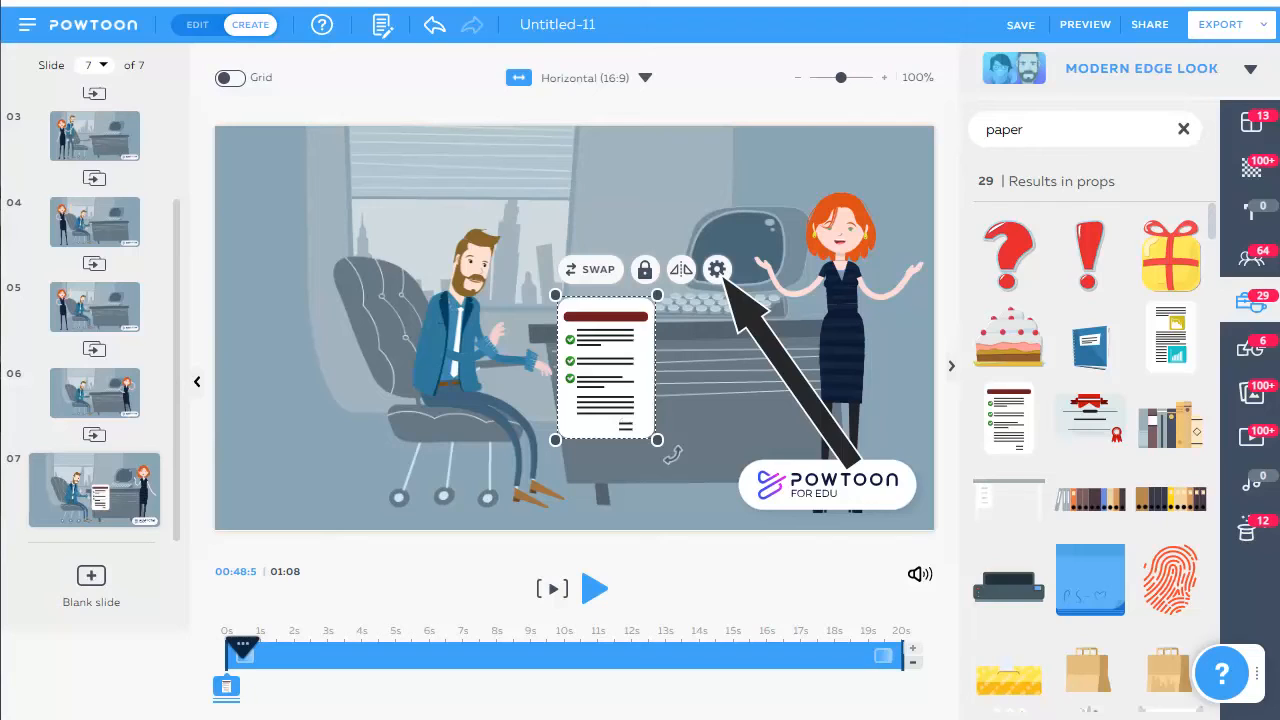
# Give the checklist sheet on slide 7 an A to B movement ending in the slide's upper-left corner
pyautogui.click(717, 269)
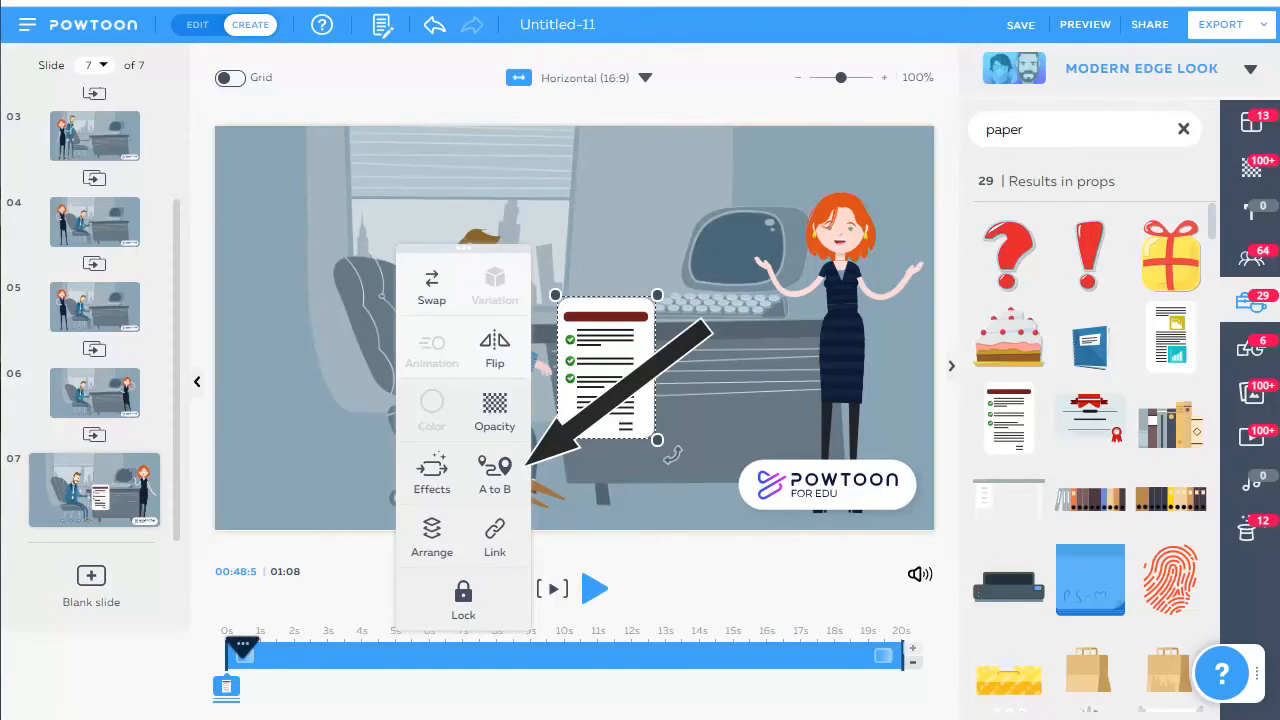
pyautogui.click(494, 470)
pyautogui.moveTo(560, 345); pyautogui.dragTo(252, 213)
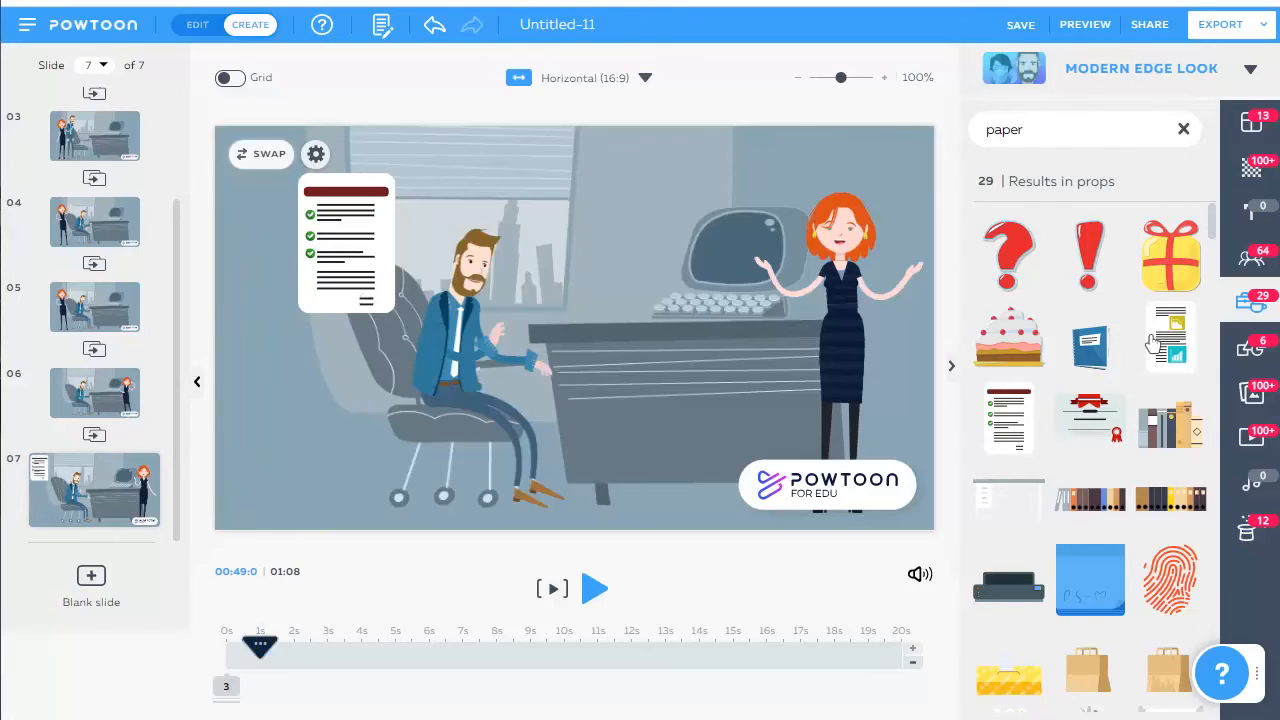
# Add the report page with charts, enlarged over the desk, and give it an A to B movement ending beside the checklist
pyautogui.moveTo(1170, 335); pyautogui.dragTo(647, 373)
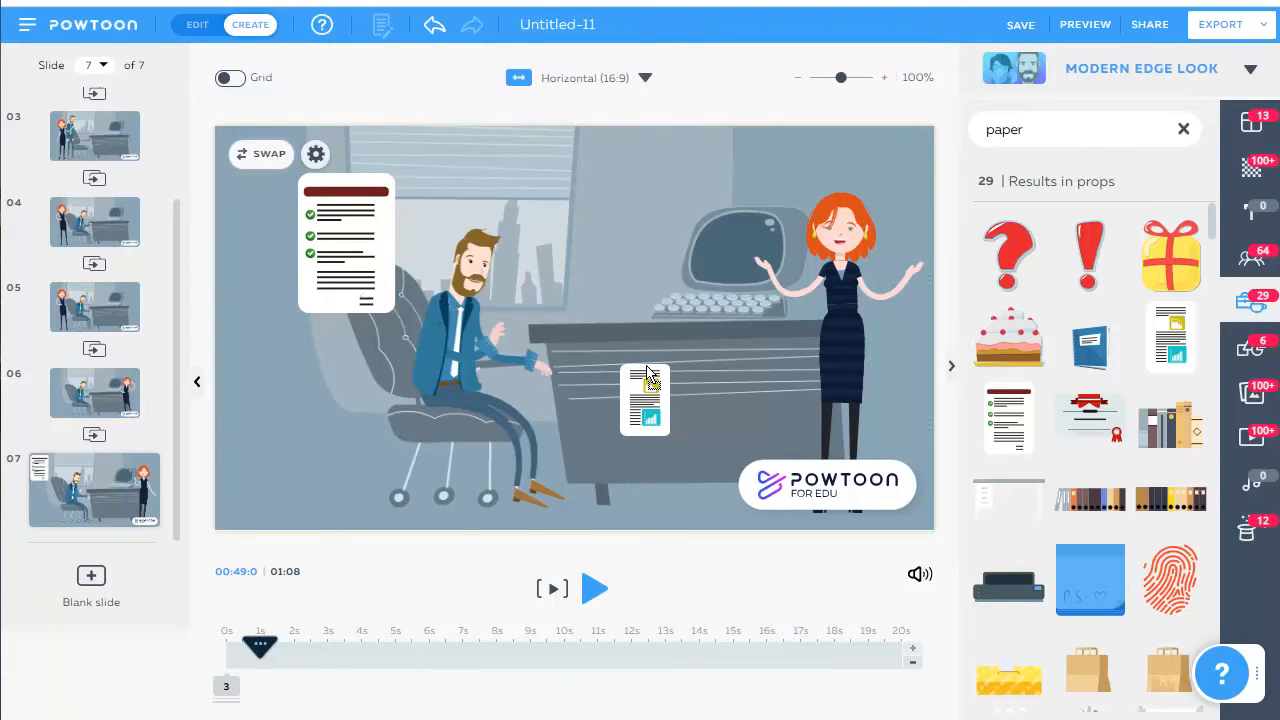
pyautogui.moveTo(647, 373); pyautogui.dragTo(647, 373)
pyautogui.click(533, 470)
pyautogui.moveTo(575, 350)
pyautogui.mouseDown()
pyautogui.moveTo(293, 202)
pyautogui.moveTo(282, 212)
pyautogui.mouseUp()
# Add the lined text page prop and give it an A to B movement ending overlapping the report page behind the seated man
pyautogui.scroll(-5, 1090, 360)
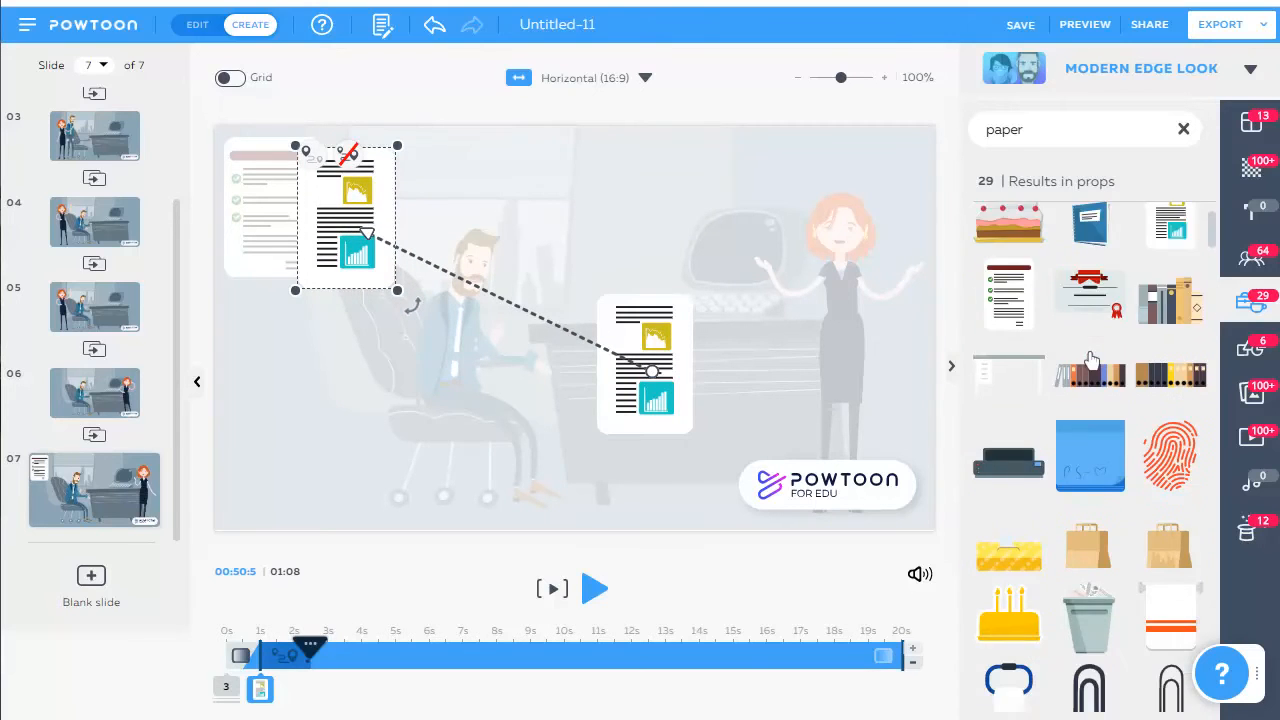
pyautogui.scroll(-1, 1090, 360)
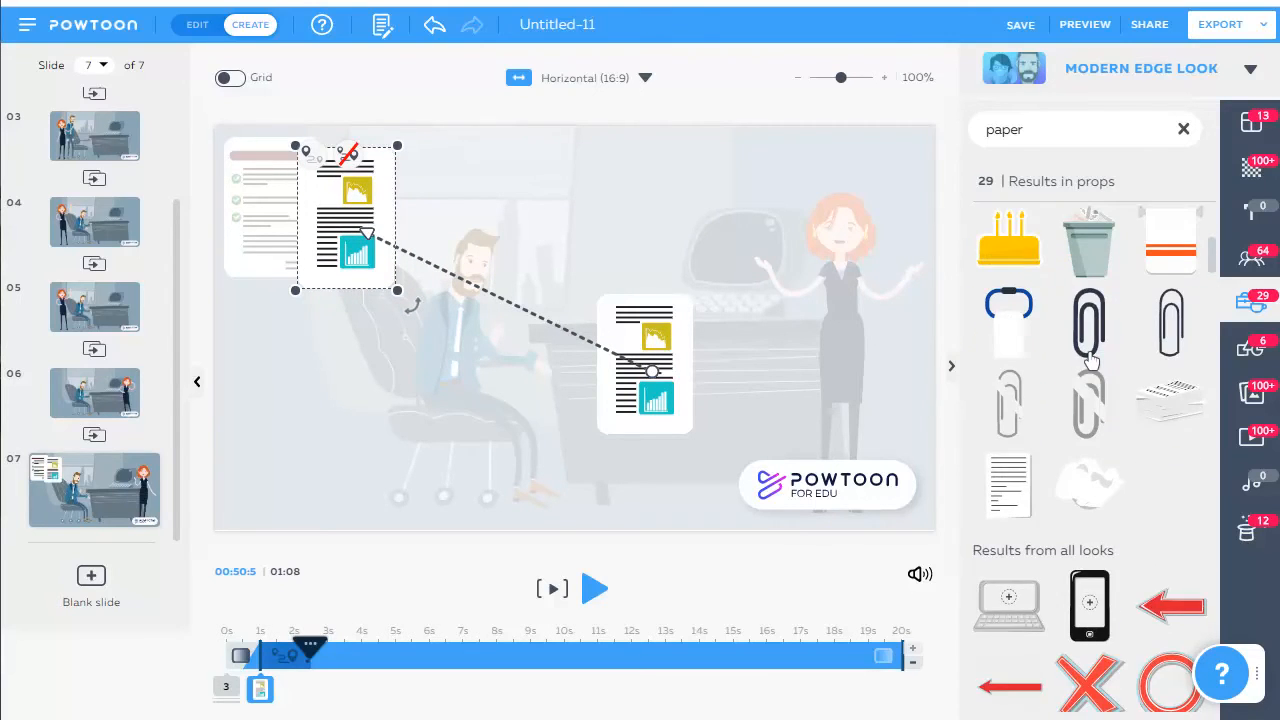
pyautogui.scroll(1, 1047, 537)
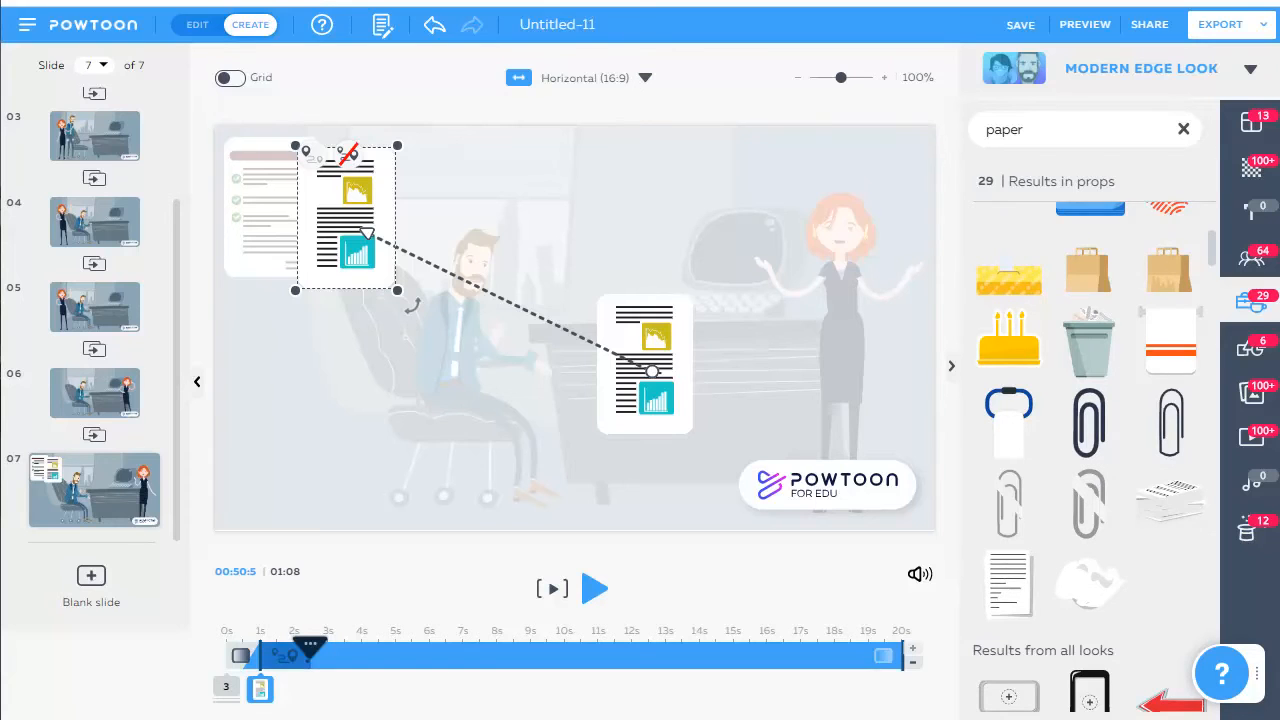
pyautogui.moveTo(1008, 585); pyautogui.dragTo(351, 281)
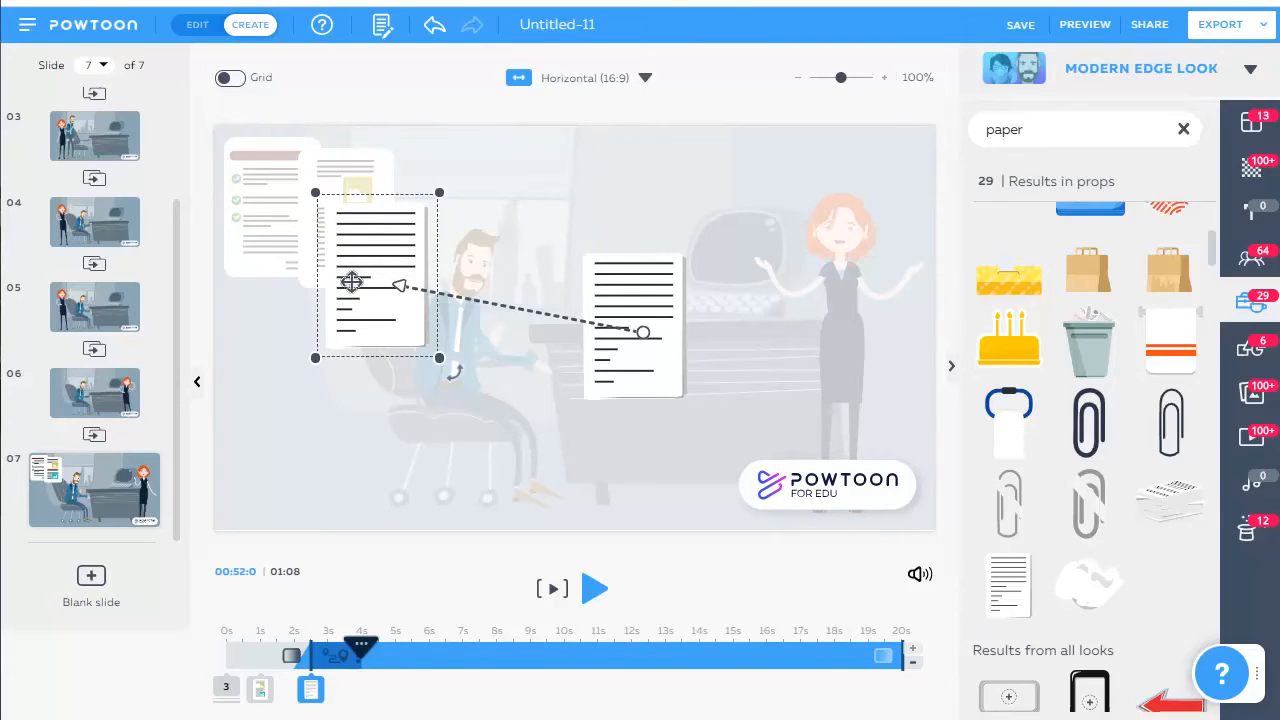
pyautogui.click(277, 370)
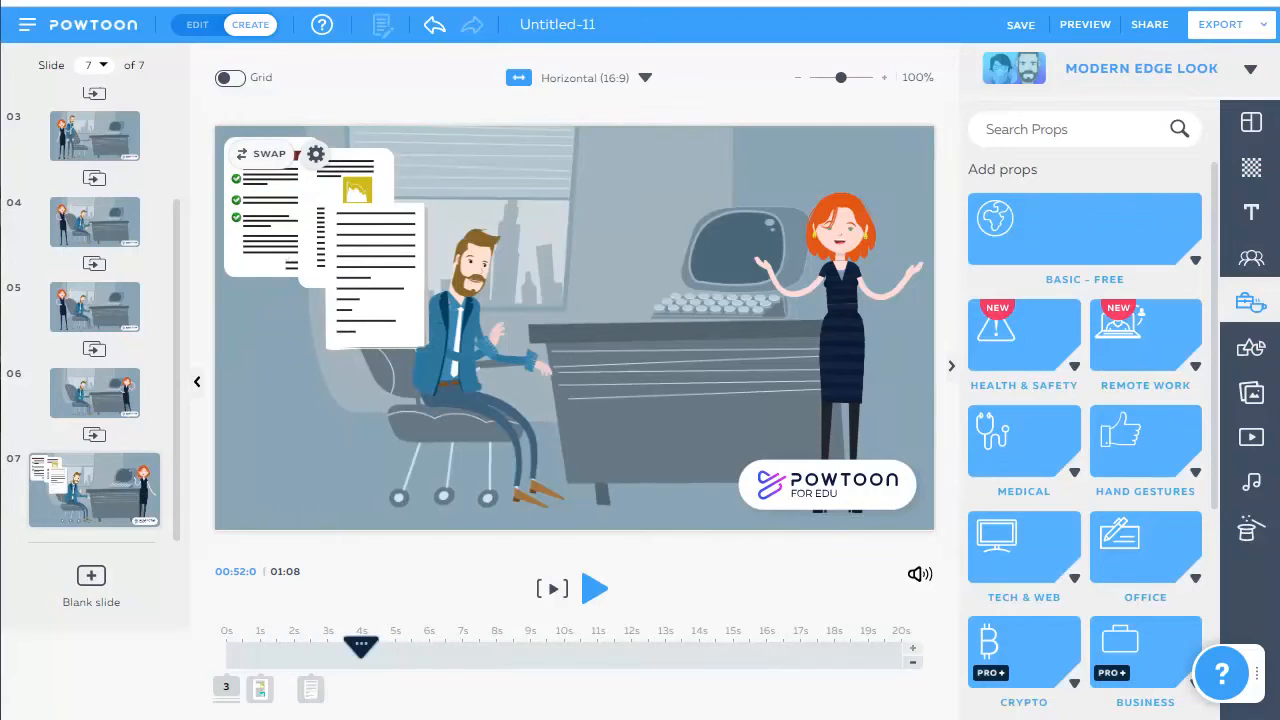
# Search the props for "graph", add the framed line-graph board, and give it an A to B movement ending in the slide's lower-left corner
pyautogui.write('graph')
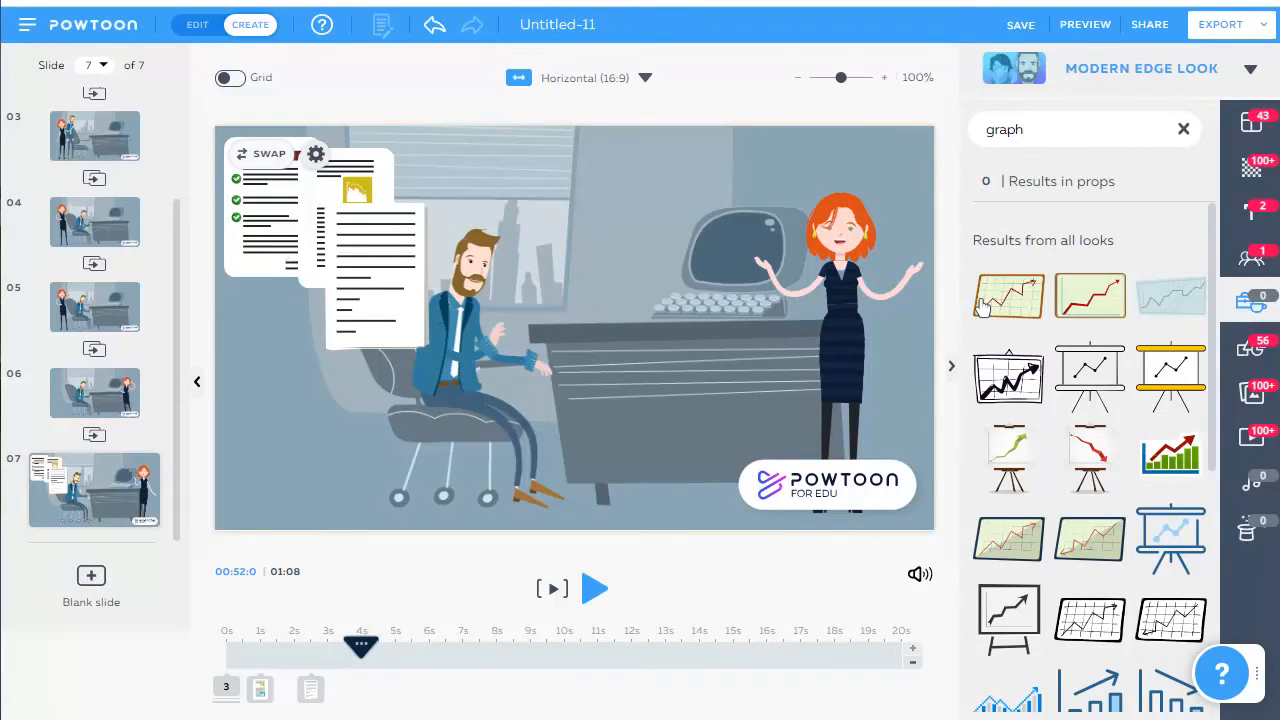
pyautogui.moveTo(983, 307); pyautogui.dragTo(625, 340)
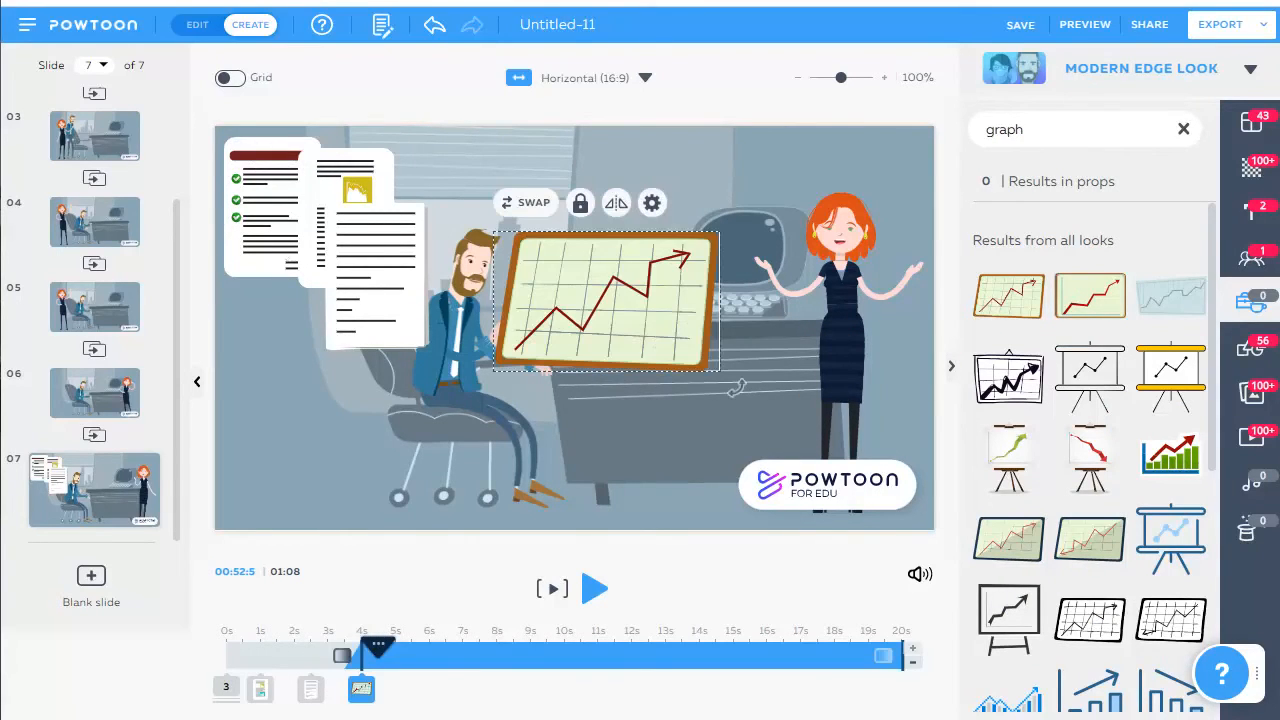
pyautogui.click(652, 203)
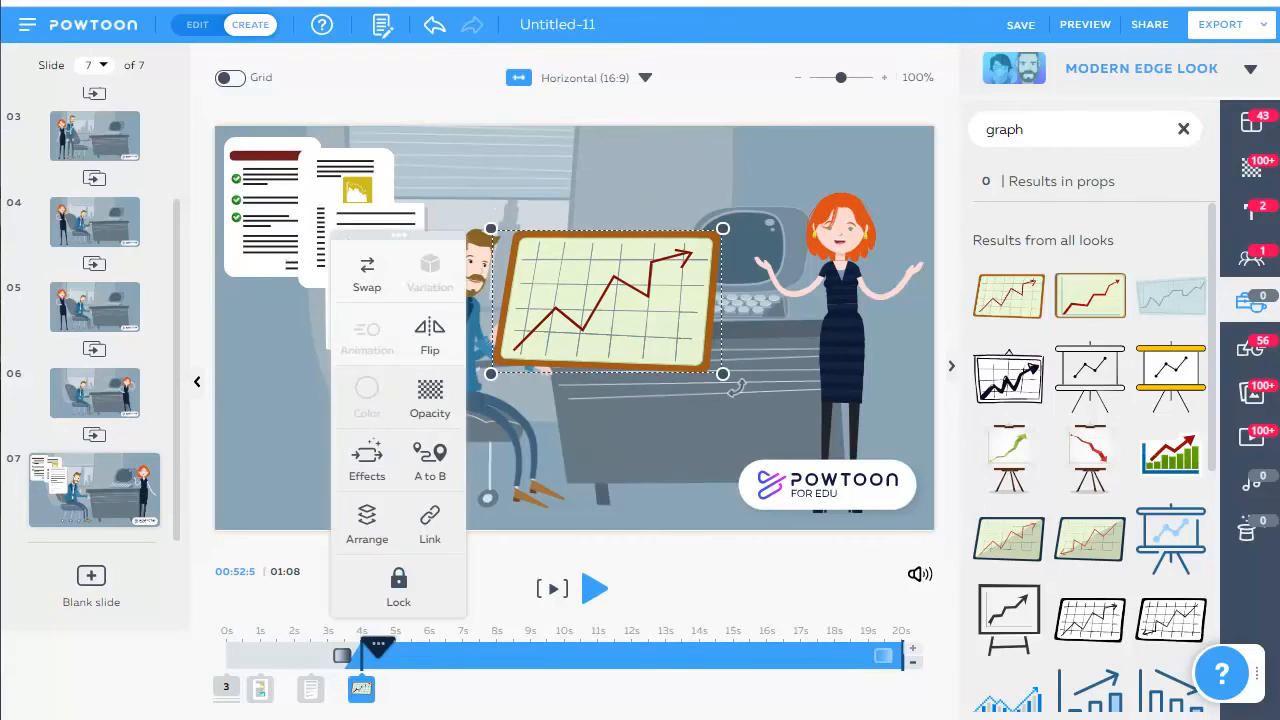
pyautogui.click(430, 460)
pyautogui.moveTo(580, 343); pyautogui.dragTo(360, 440)
# Add the black easel chart and give it an A to B movement ending above the framed line-graph board
pyautogui.scroll(-2, 1097, 462)
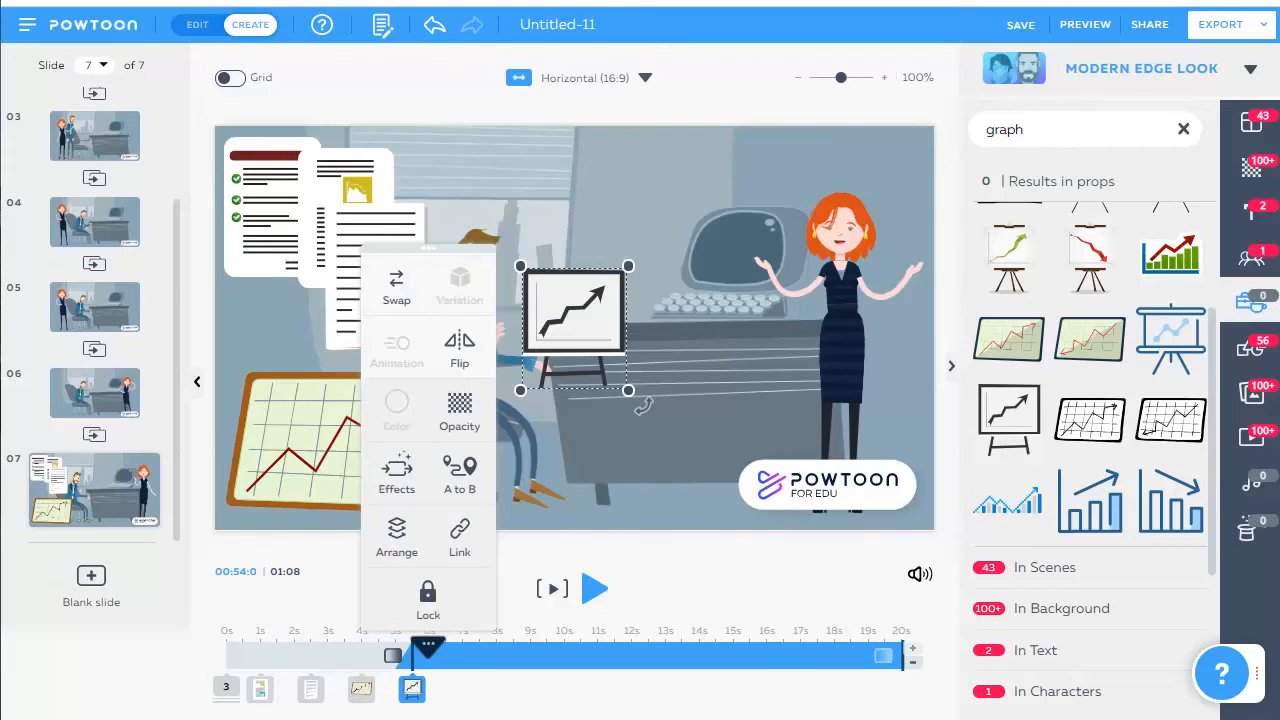
pyautogui.click(460, 471)
pyautogui.moveTo(576, 360); pyautogui.dragTo(297, 345)
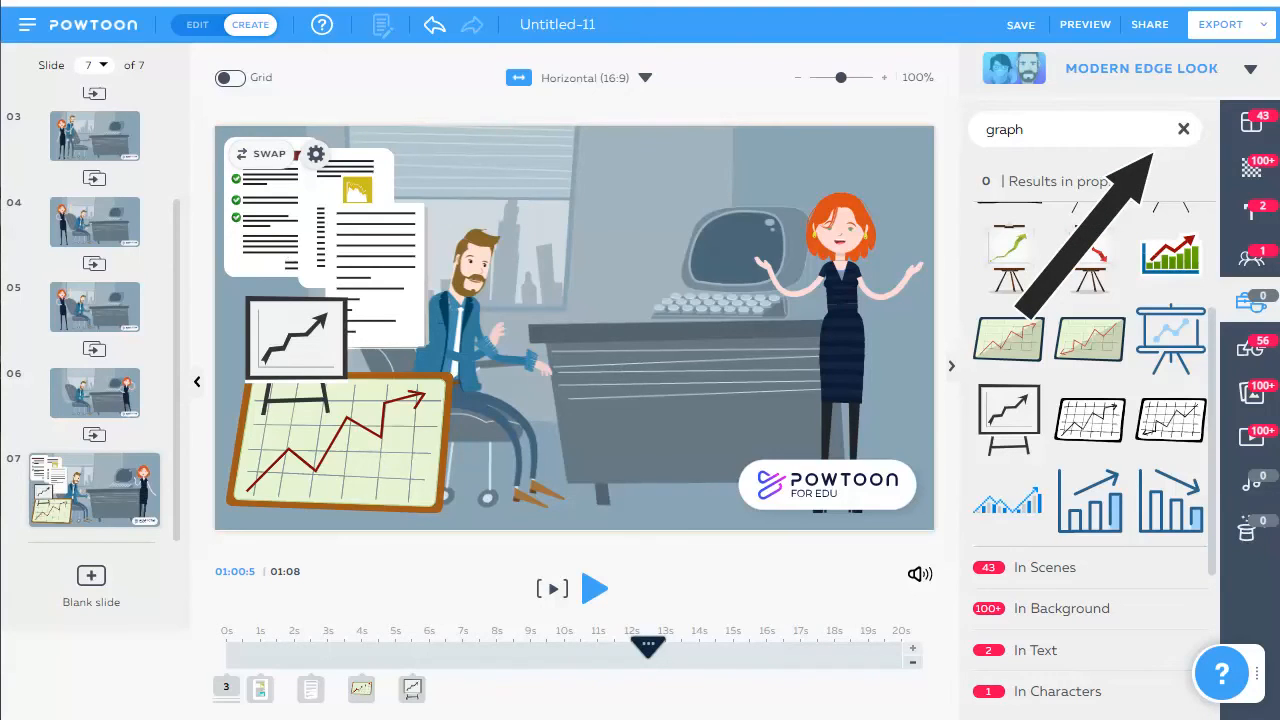
# Add a title reading "Think it Through. Use a script." on two lines, widened and placed at the top of slide 7
pyautogui.click(1251, 211)
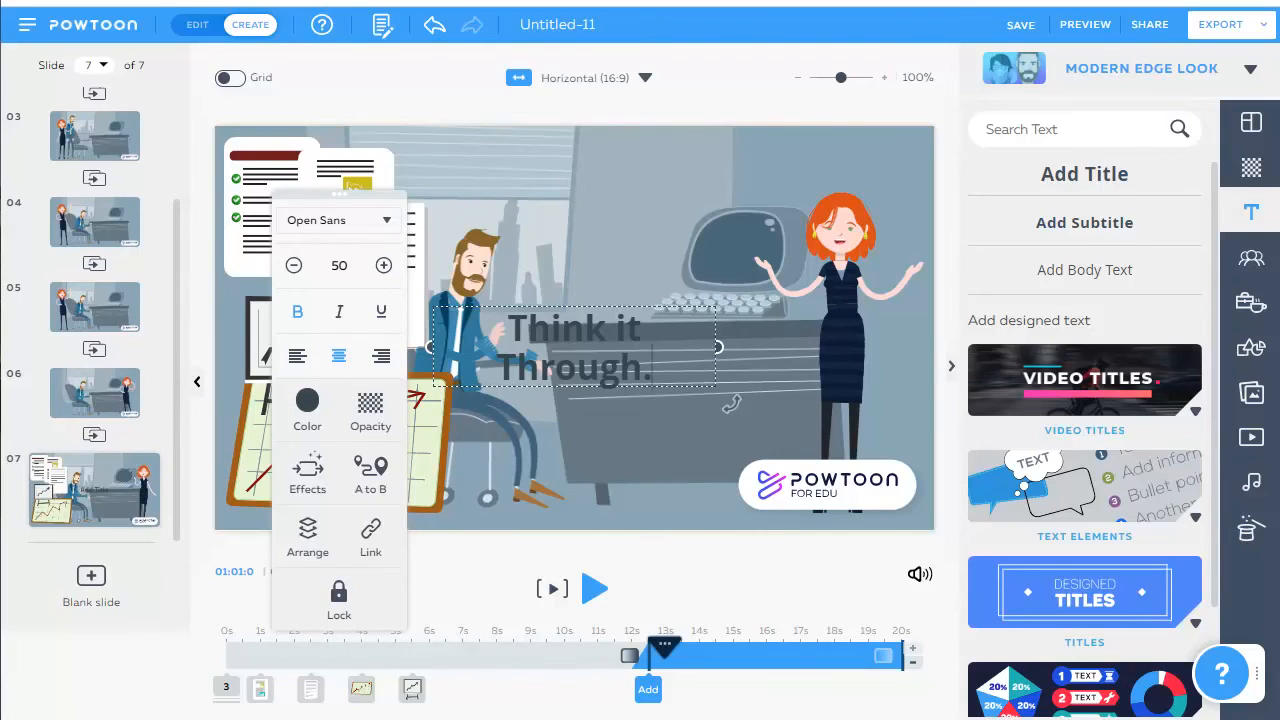
pyautogui.press('Return')
pyautogui.write('Use a script.')
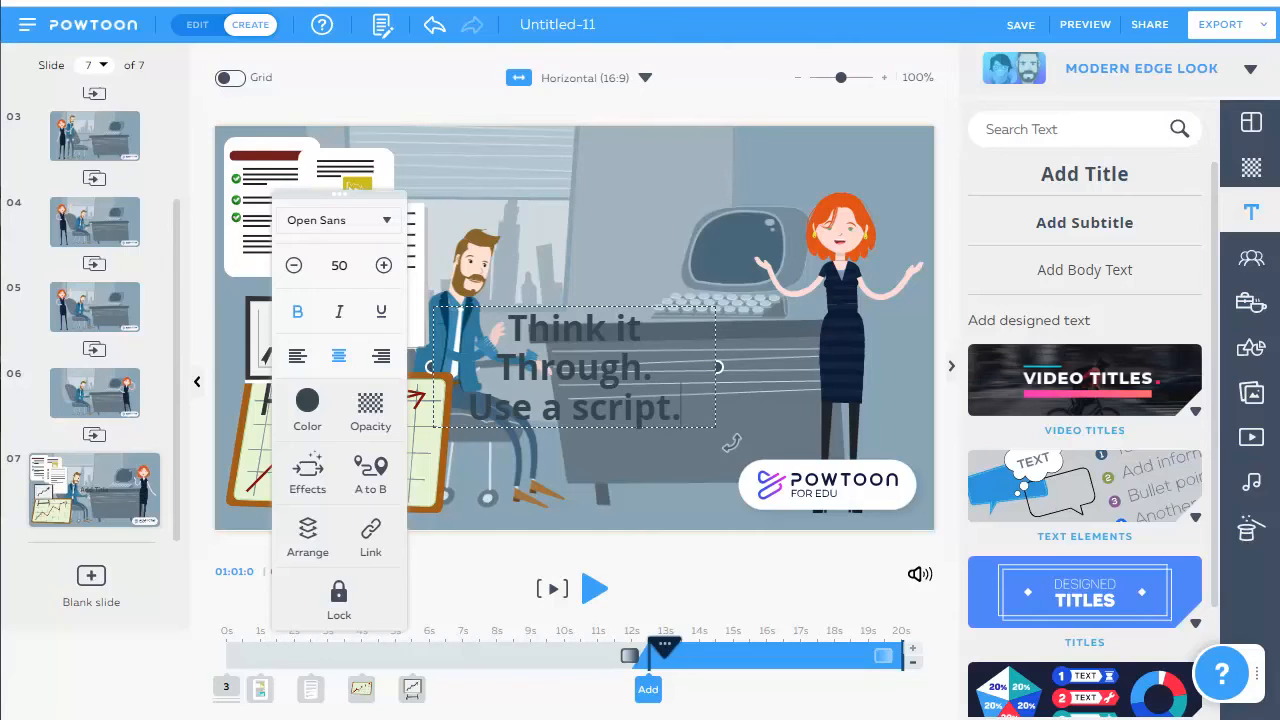
pyautogui.moveTo(719, 367); pyautogui.dragTo(803, 367)
pyautogui.moveTo(647, 314); pyautogui.dragTo(624, 142)
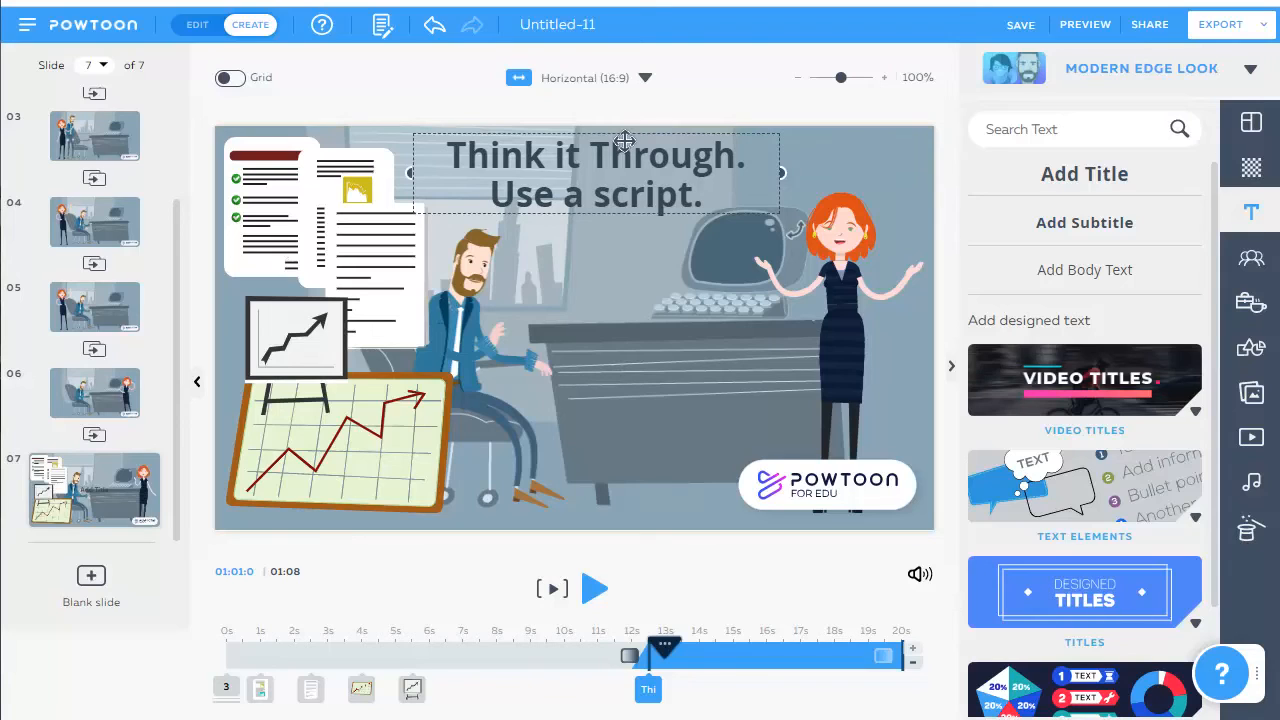
# Extend slide 7 into slides 8 and 9, and upload the "3 Hours Later..." image to fill slide 9
pyautogui.click(145, 517)
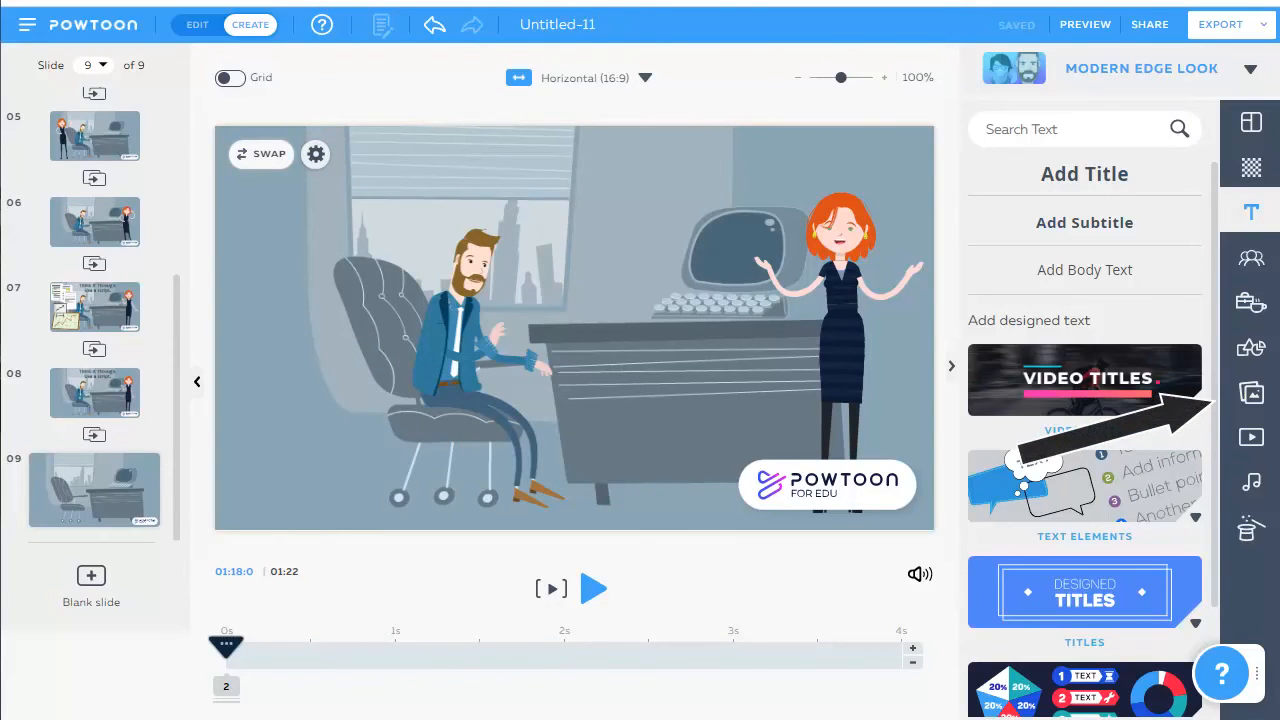
pyautogui.click(1251, 392)
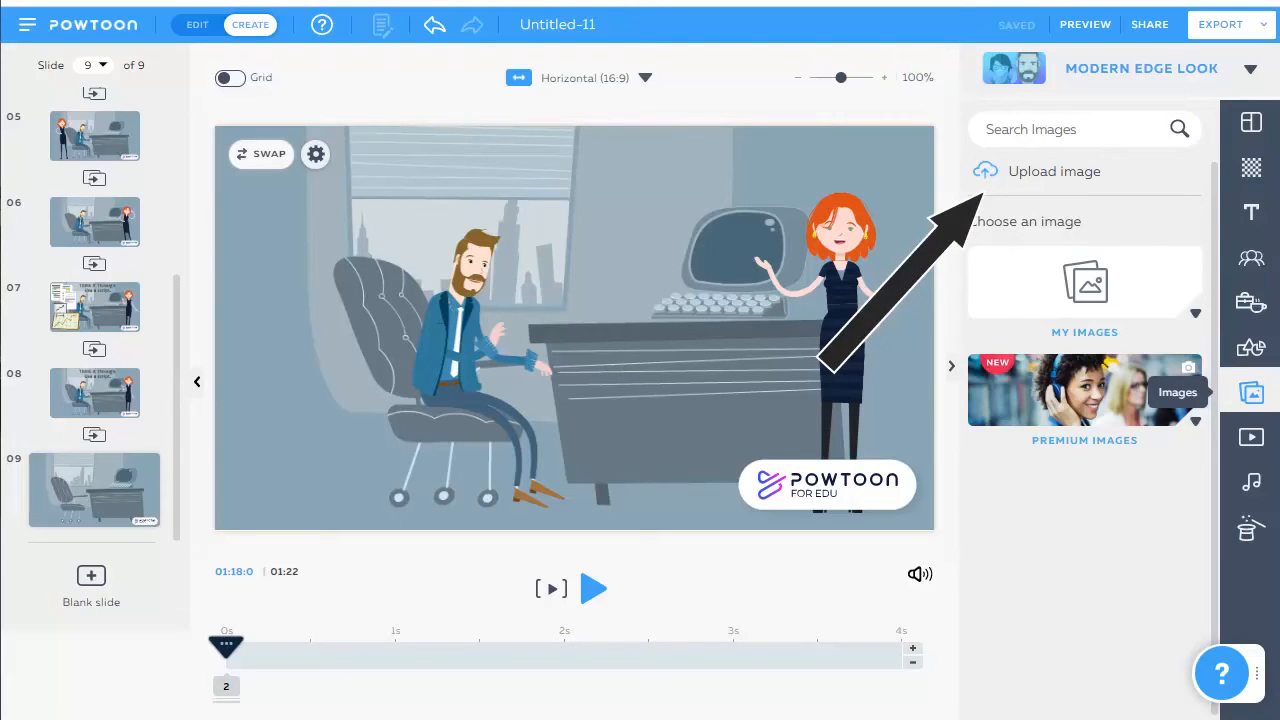
pyautogui.click(1054, 171)
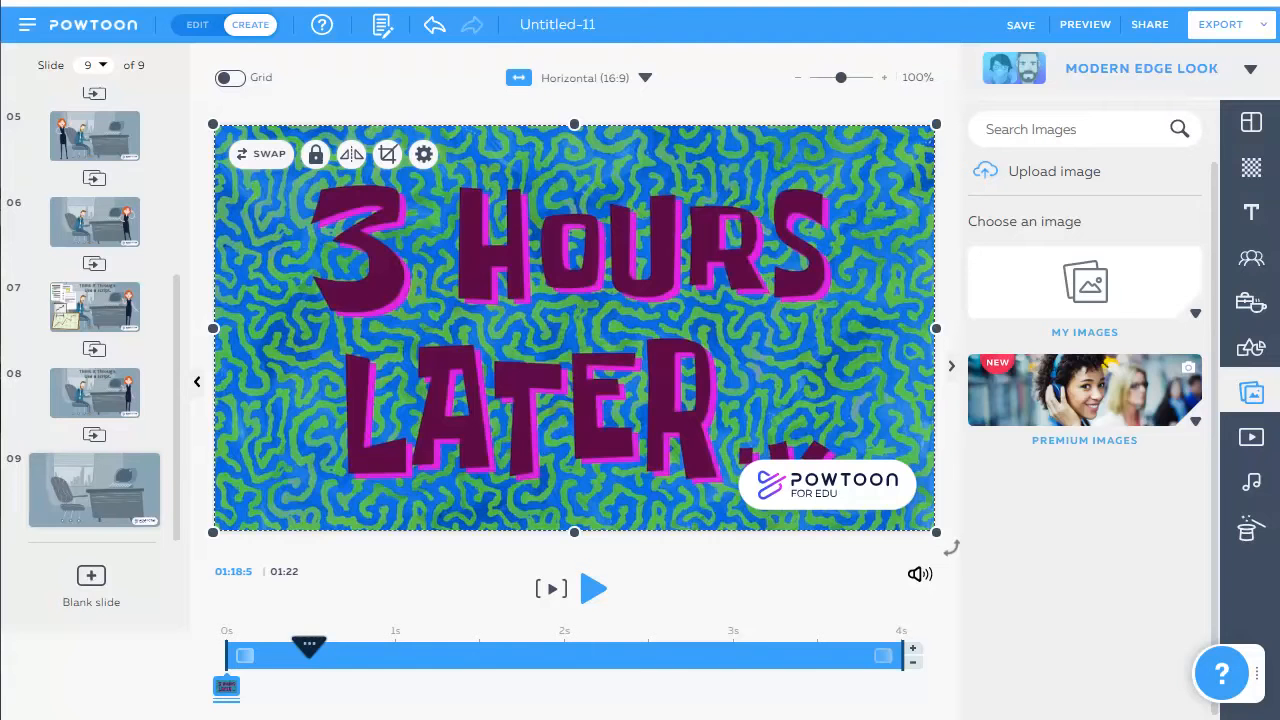
pyautogui.click(593, 589)
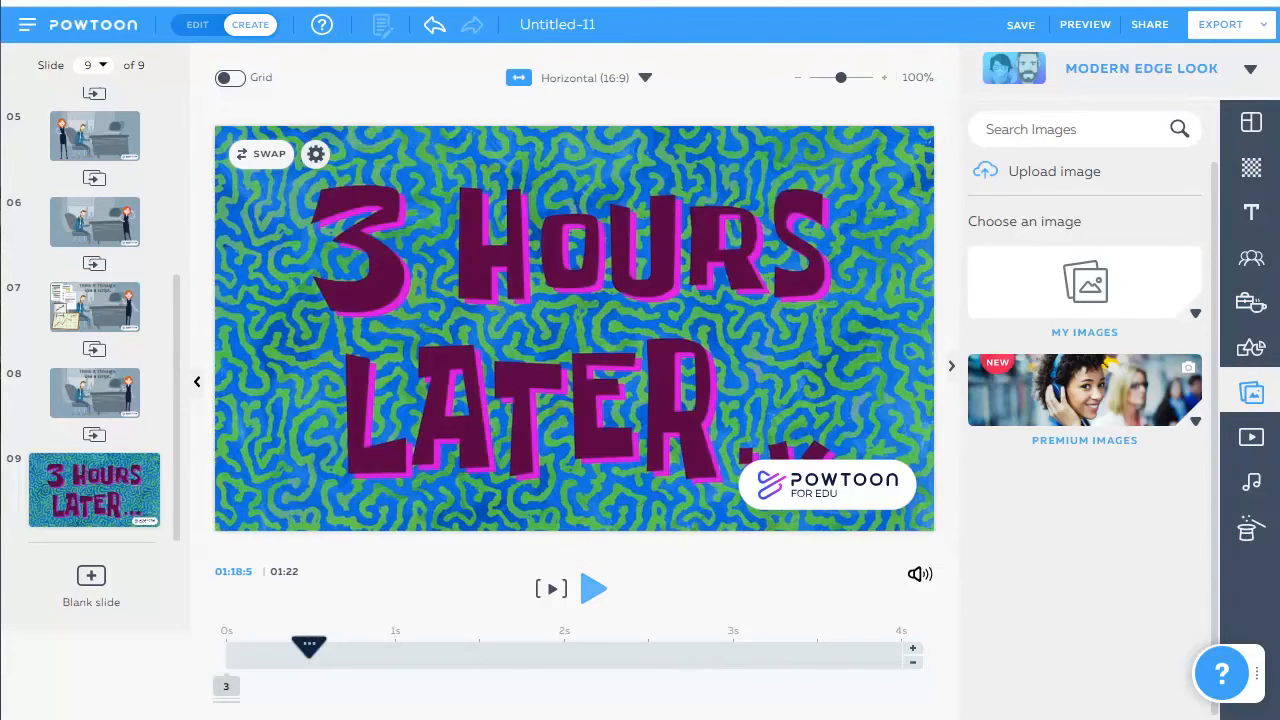
# Create slide 10 with the office scene and give the red-haired woman an A to B movement ending behind the seated man
pyautogui.moveTo(94, 490)
pyautogui.click(144, 517)
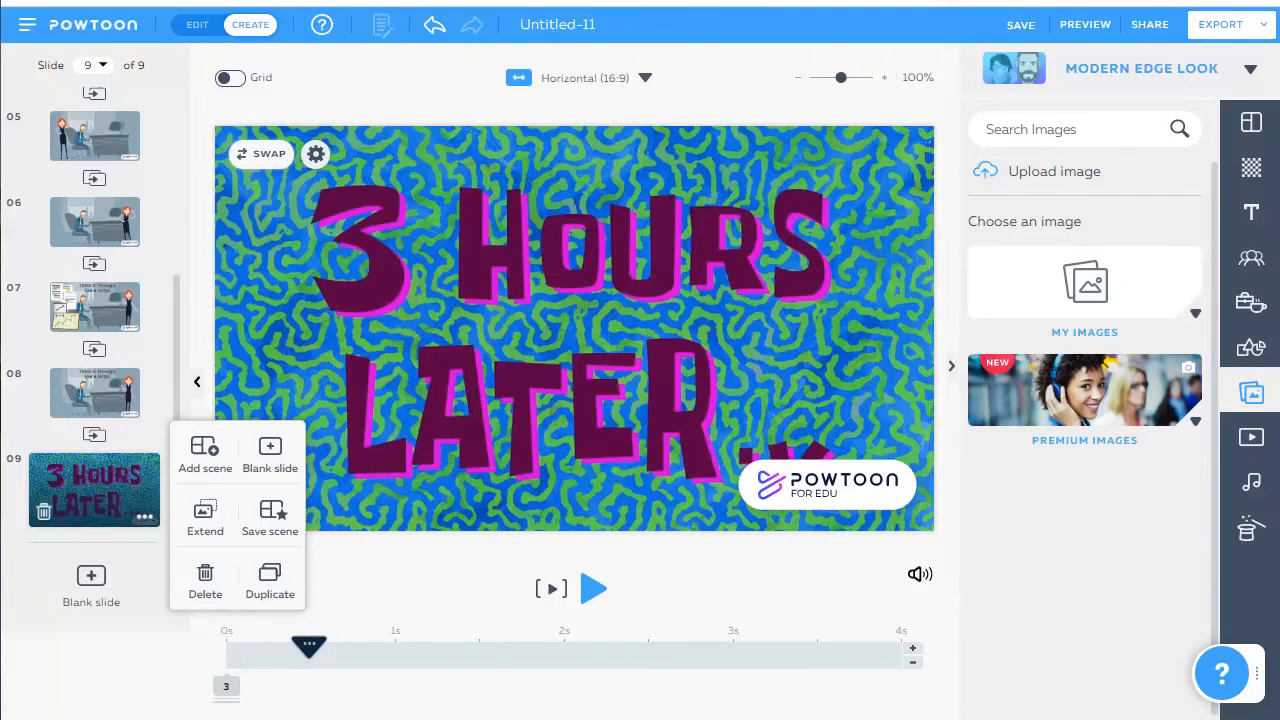
pyautogui.click(270, 581)
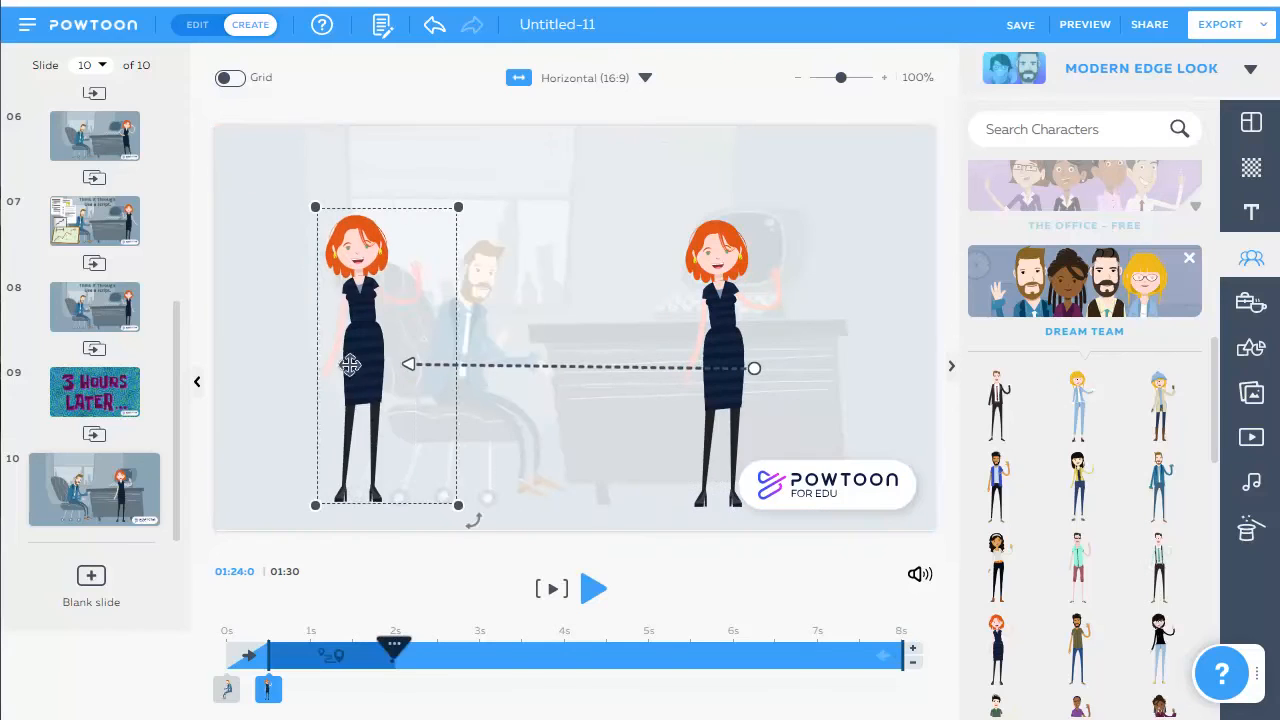
pyautogui.moveTo(350, 365); pyautogui.dragTo(333, 372)
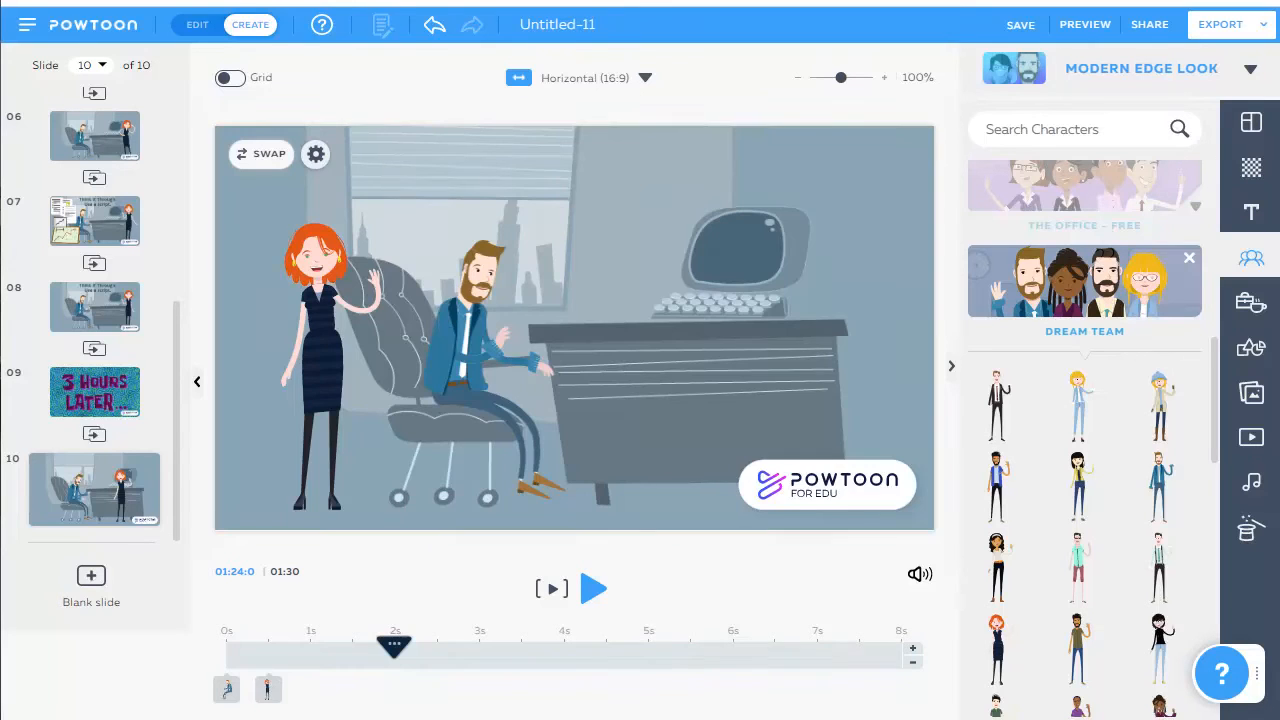
# Extend slide 10 into slide 11 and keep both characters on screen for its full 8 seconds
pyautogui.click(145, 516)
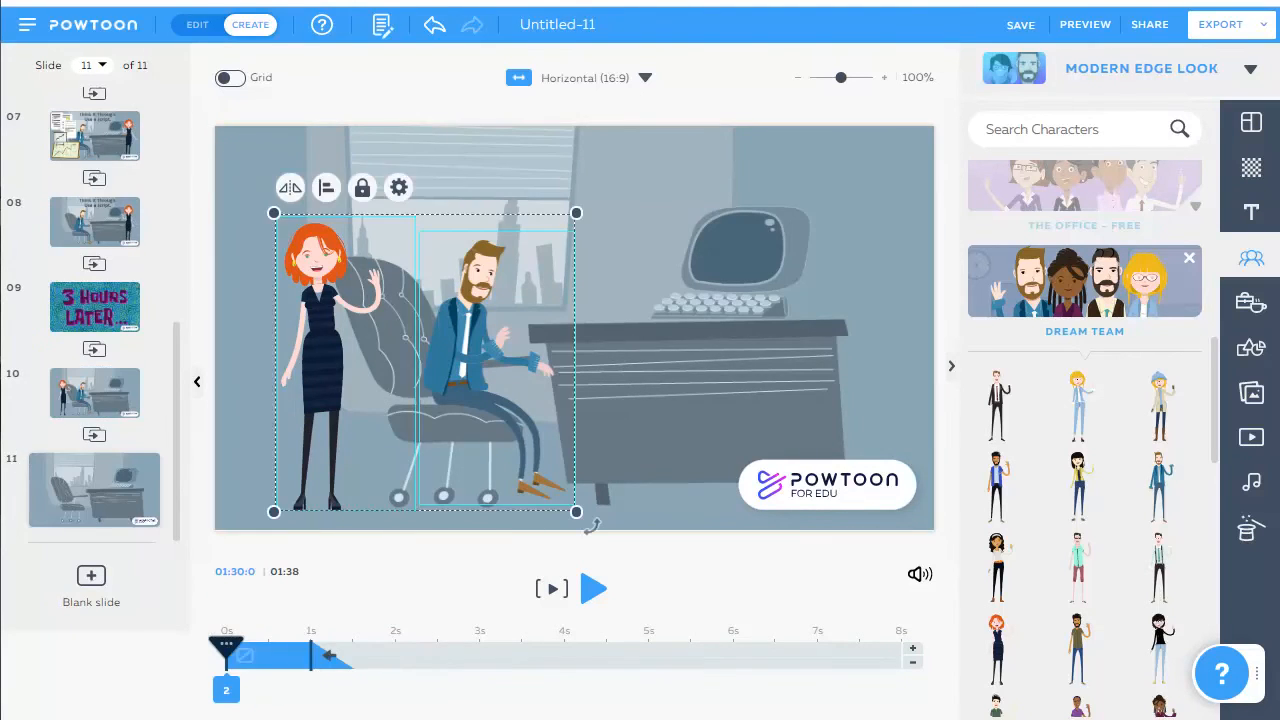
pyautogui.moveTo(430, 668); pyautogui.dragTo(892, 652)
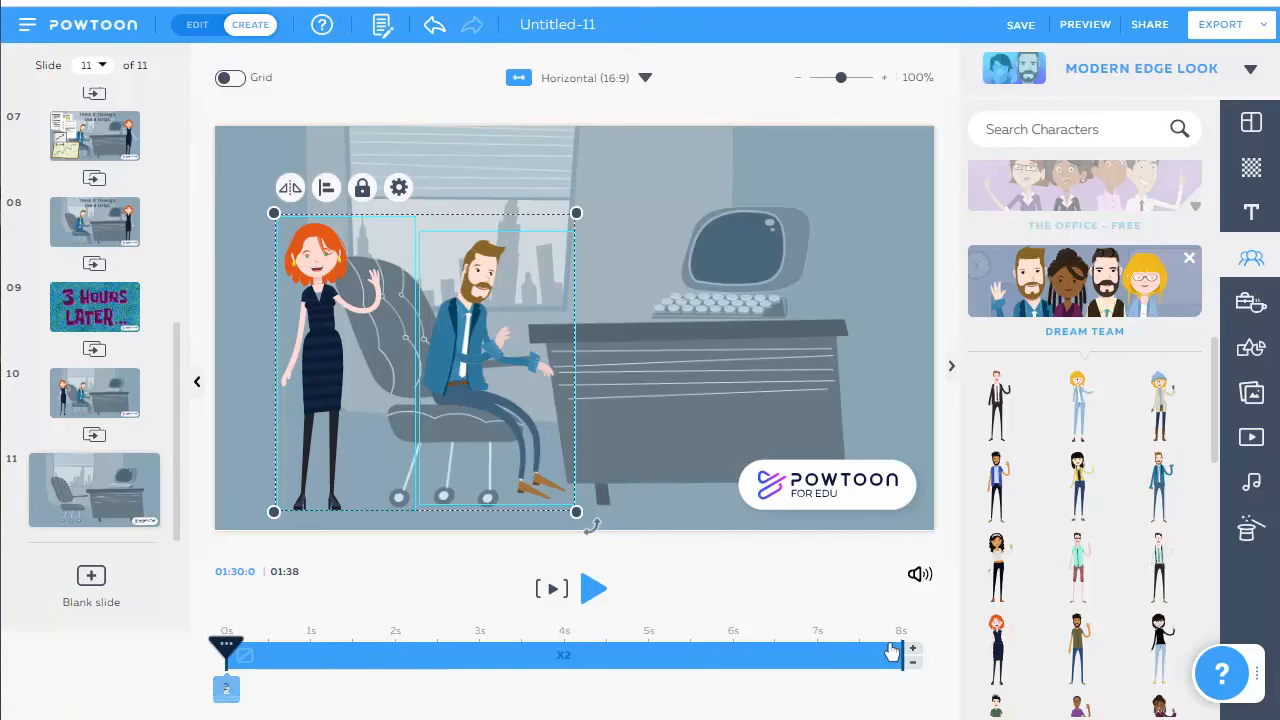
pyautogui.click(640, 180)
# Change the red-haired woman's pose on slide 11 to Thinking
pyautogui.click(320, 340)
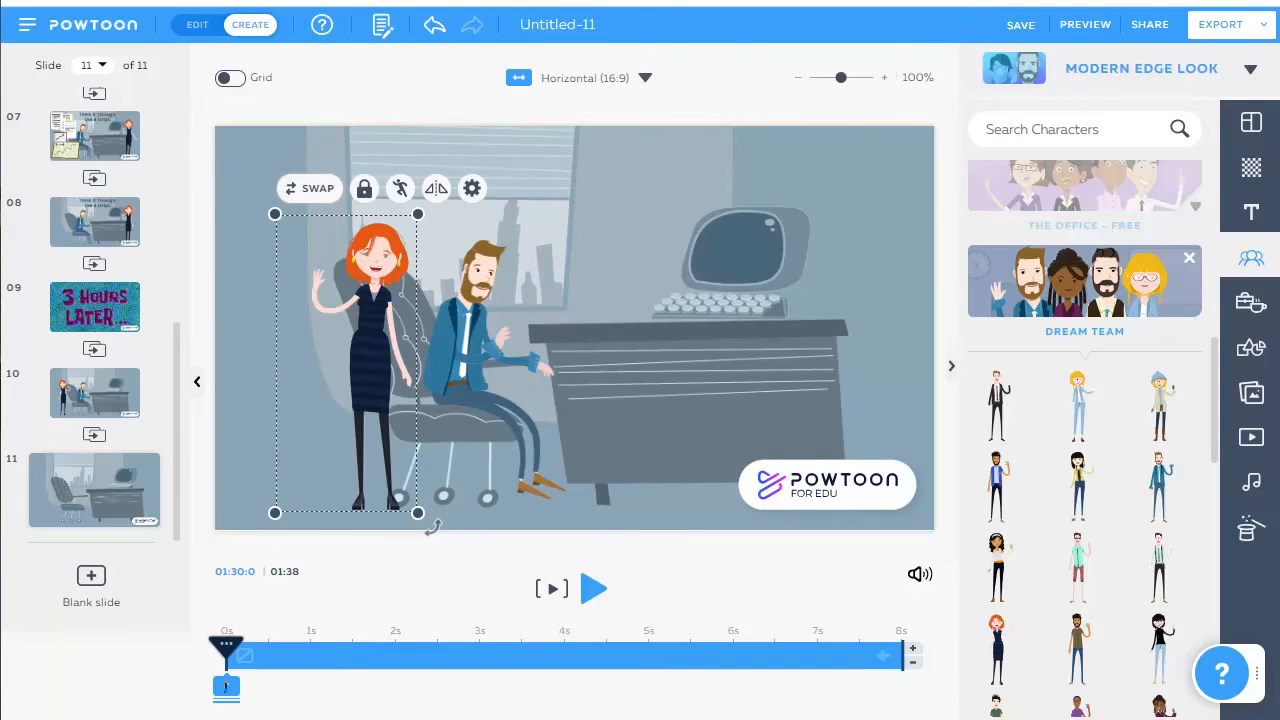
pyautogui.click(400, 188)
pyautogui.click(636, 285)
pyautogui.click(260, 150)
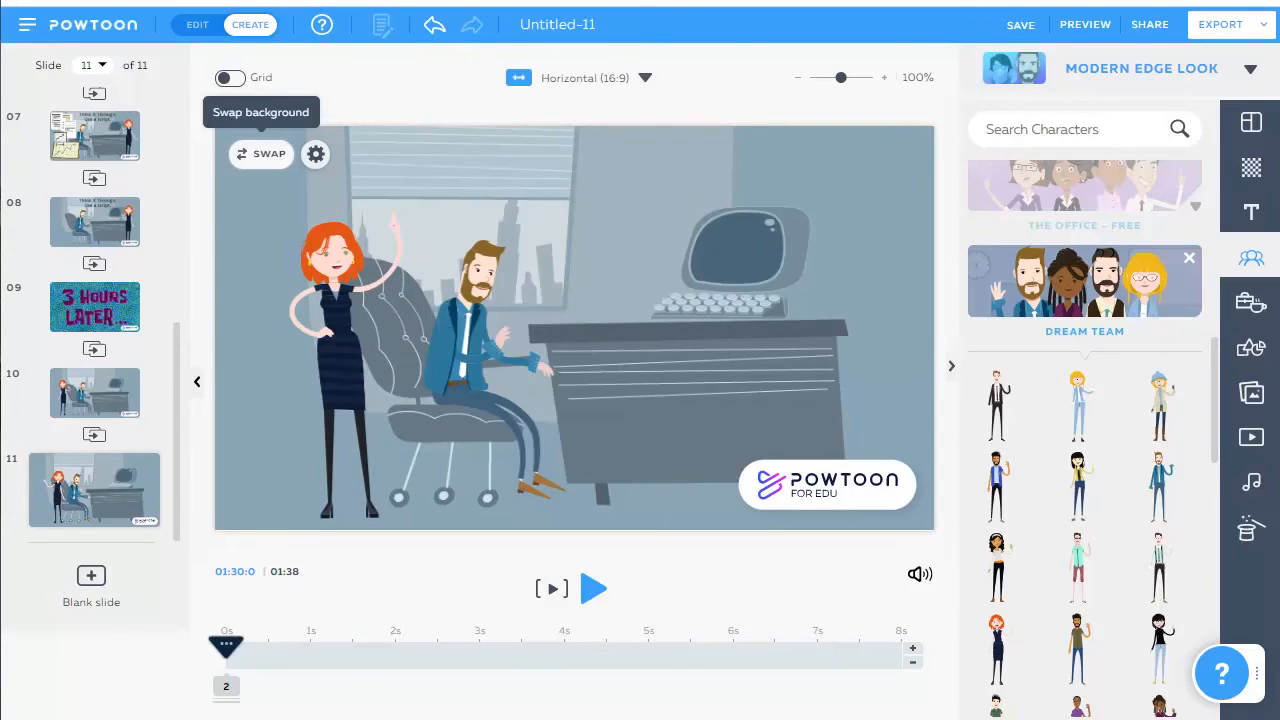
# Play slide 11 to check its timing, and shorten the slide to 6 seconds
pyautogui.click(594, 589)
pyautogui.click(594, 589)
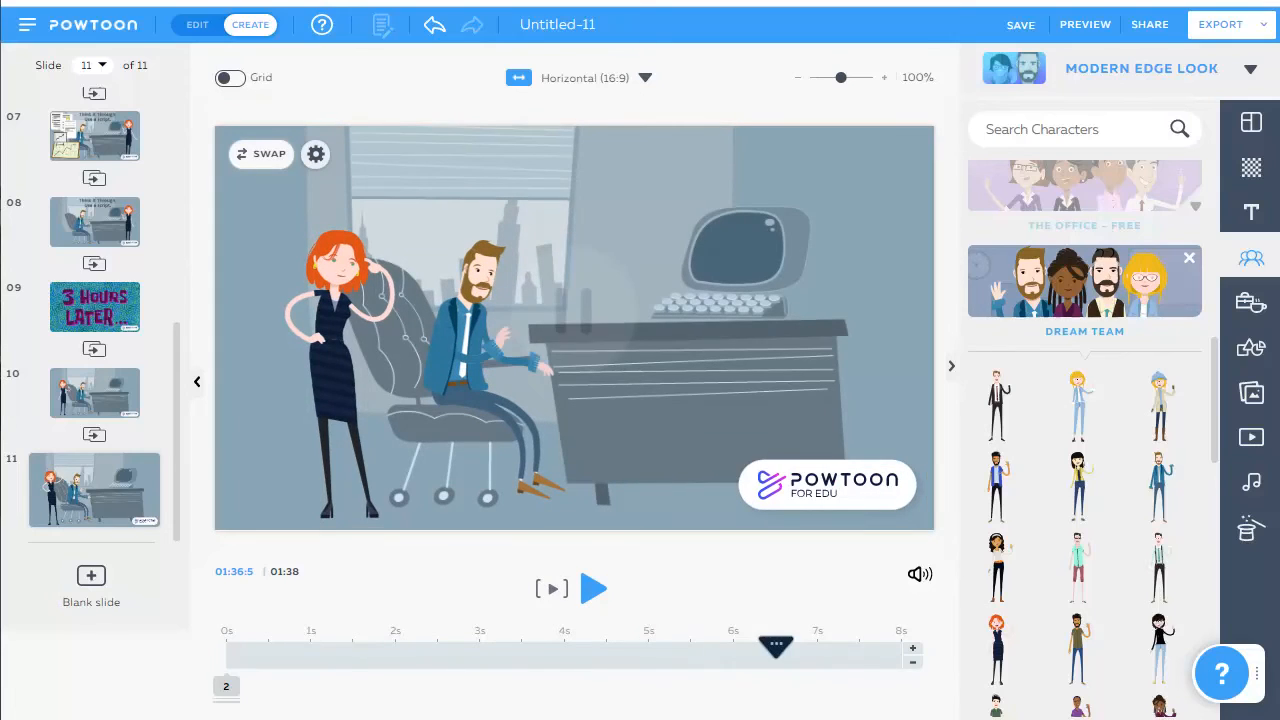
pyautogui.click(912, 662)
pyautogui.click(912, 662)
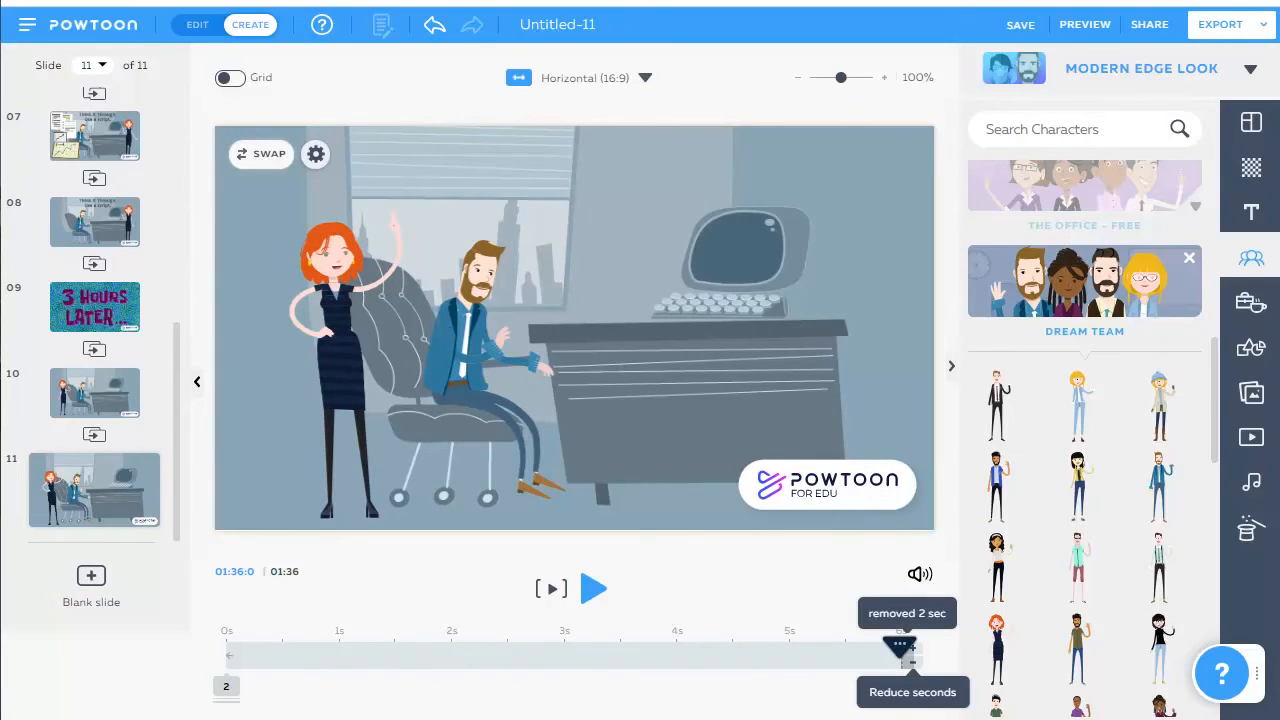
# Extend slide 11 into slide 12 and give the woman an A to B movement ending at the far end of the desk
pyautogui.click(144, 517)
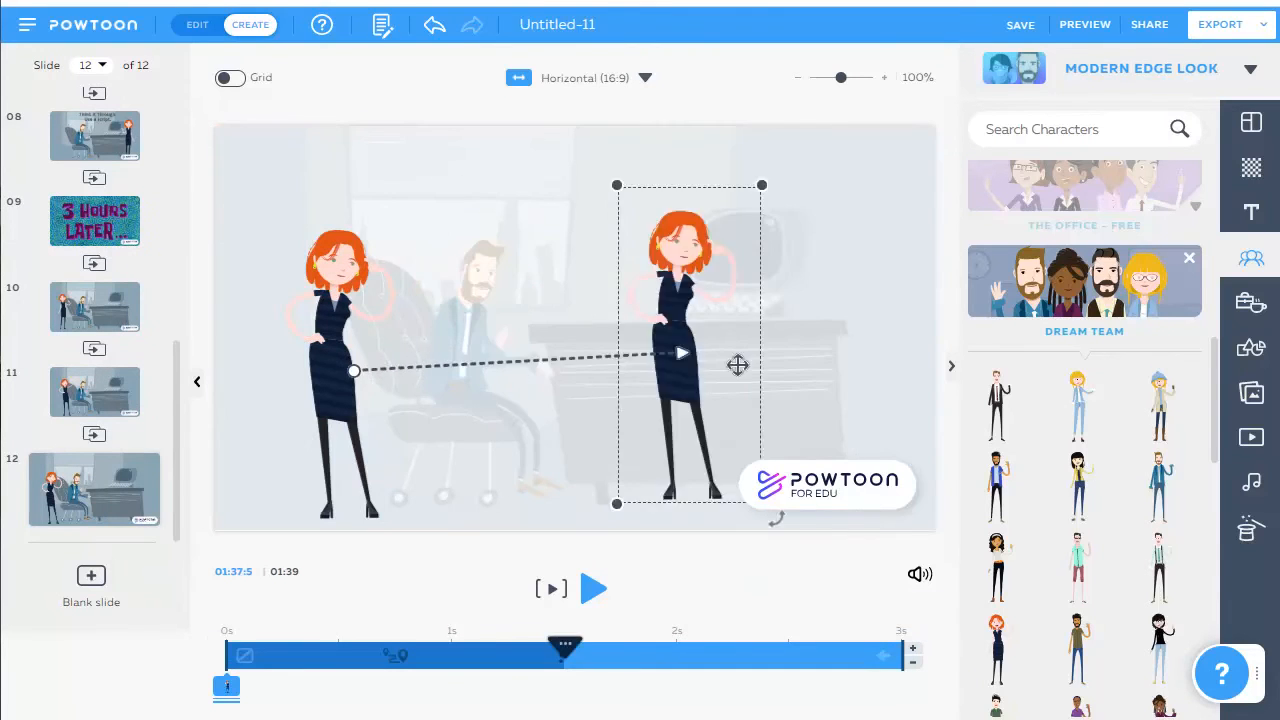
pyautogui.moveTo(737, 363); pyautogui.dragTo(852, 386)
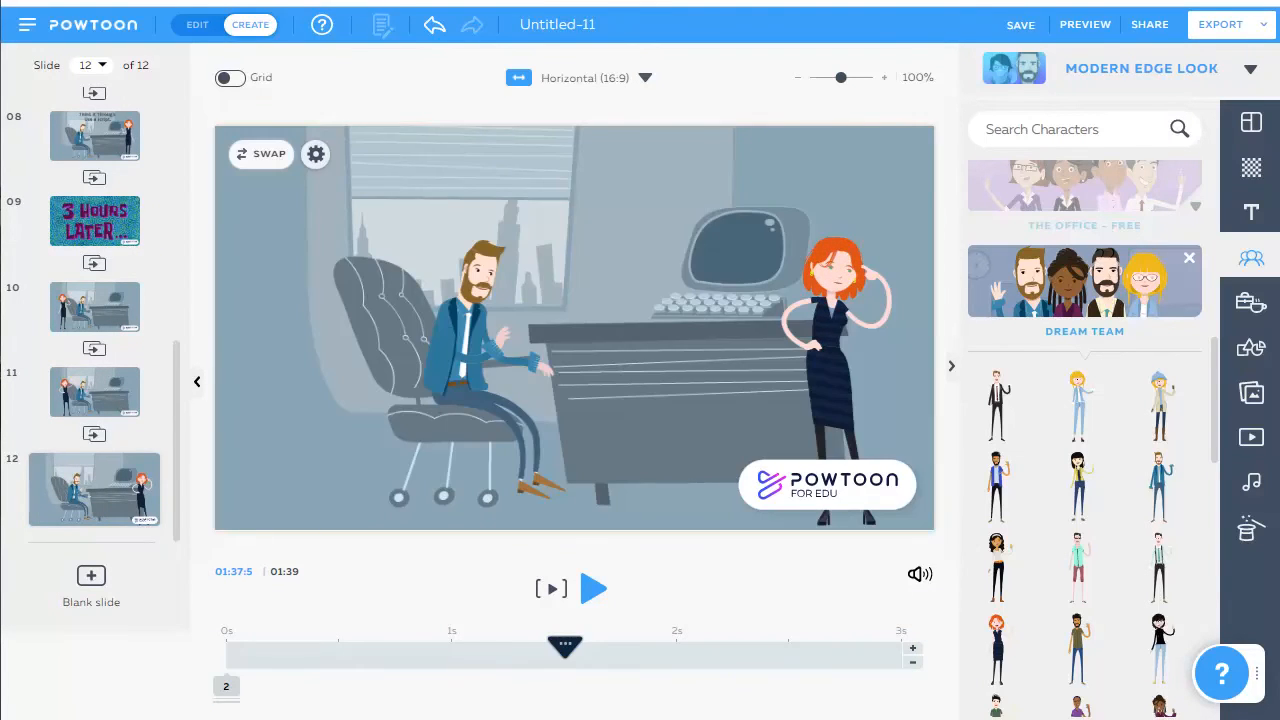
# Extend slide 12 into slide 13 and change the red-haired woman's pose there to Explain
pyautogui.click(144, 517)
pyautogui.click(206, 522)
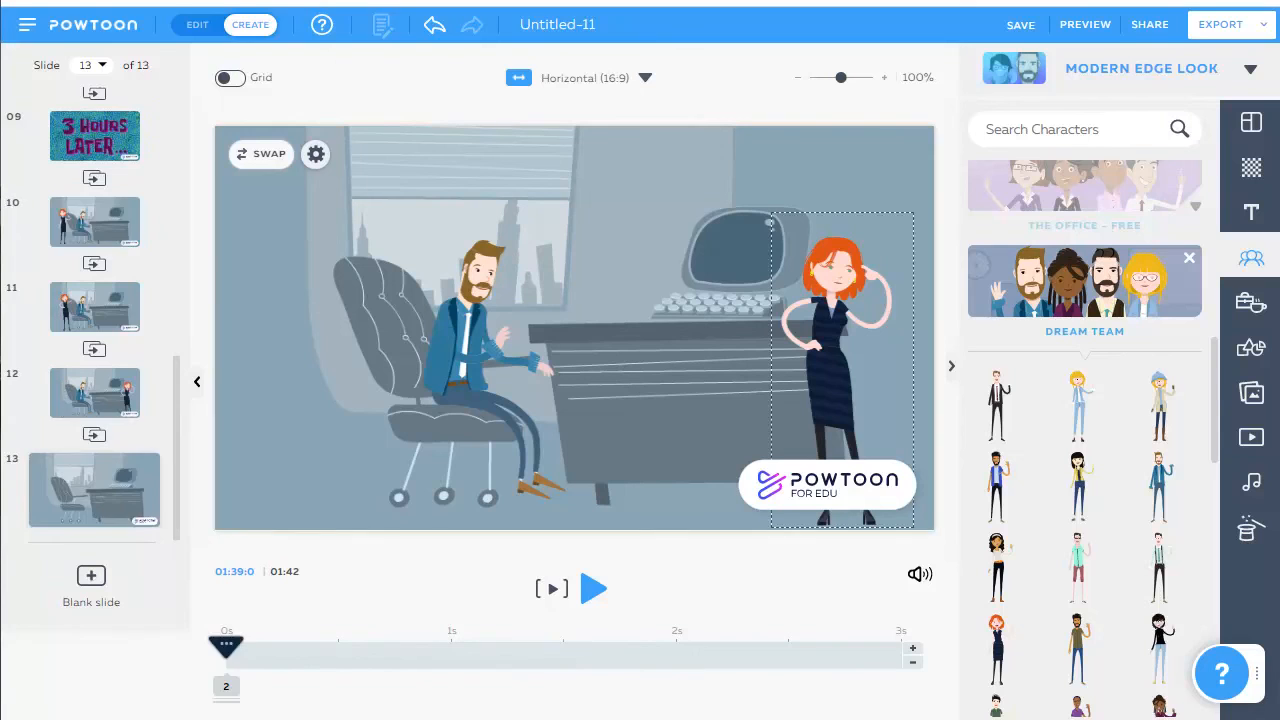
pyautogui.click(894, 183)
pyautogui.click(531, 470)
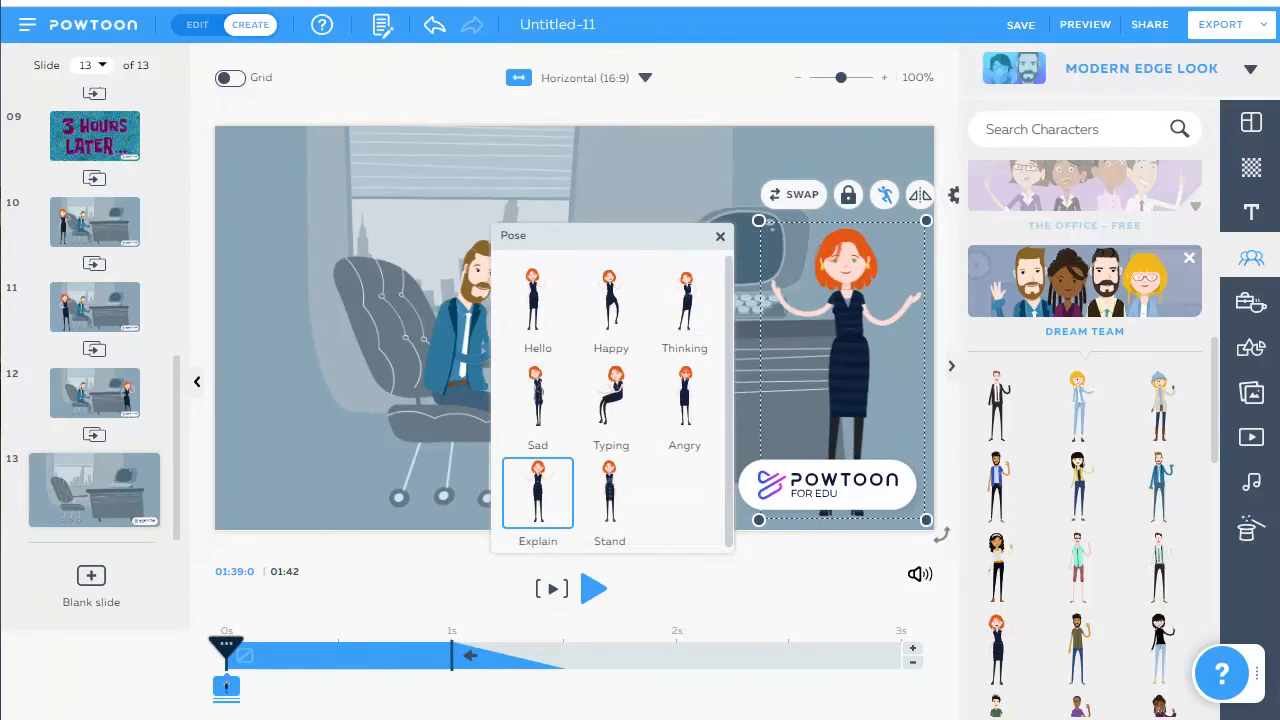
# Lengthen slide 13 to 11 seconds
pyautogui.click(912, 648)
pyautogui.click(912, 648)
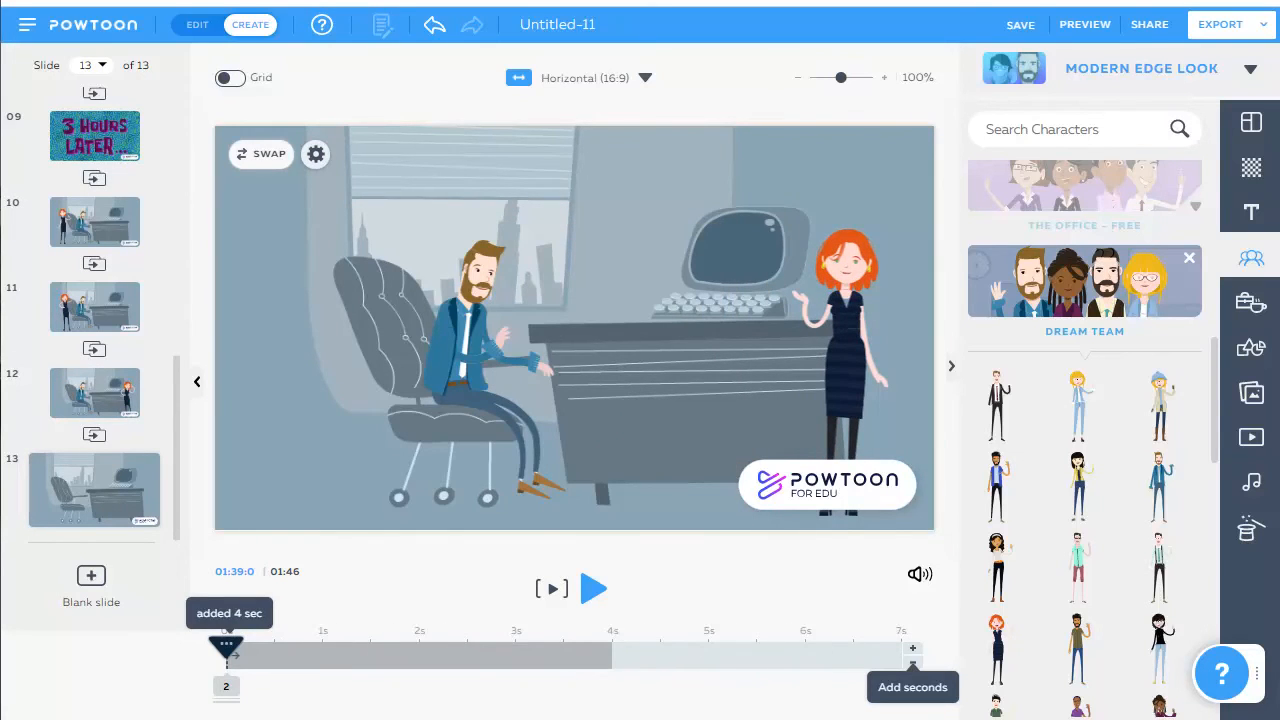
pyautogui.click(912, 648)
pyautogui.click(912, 648)
pyautogui.click(912, 648)
pyautogui.click(912, 648)
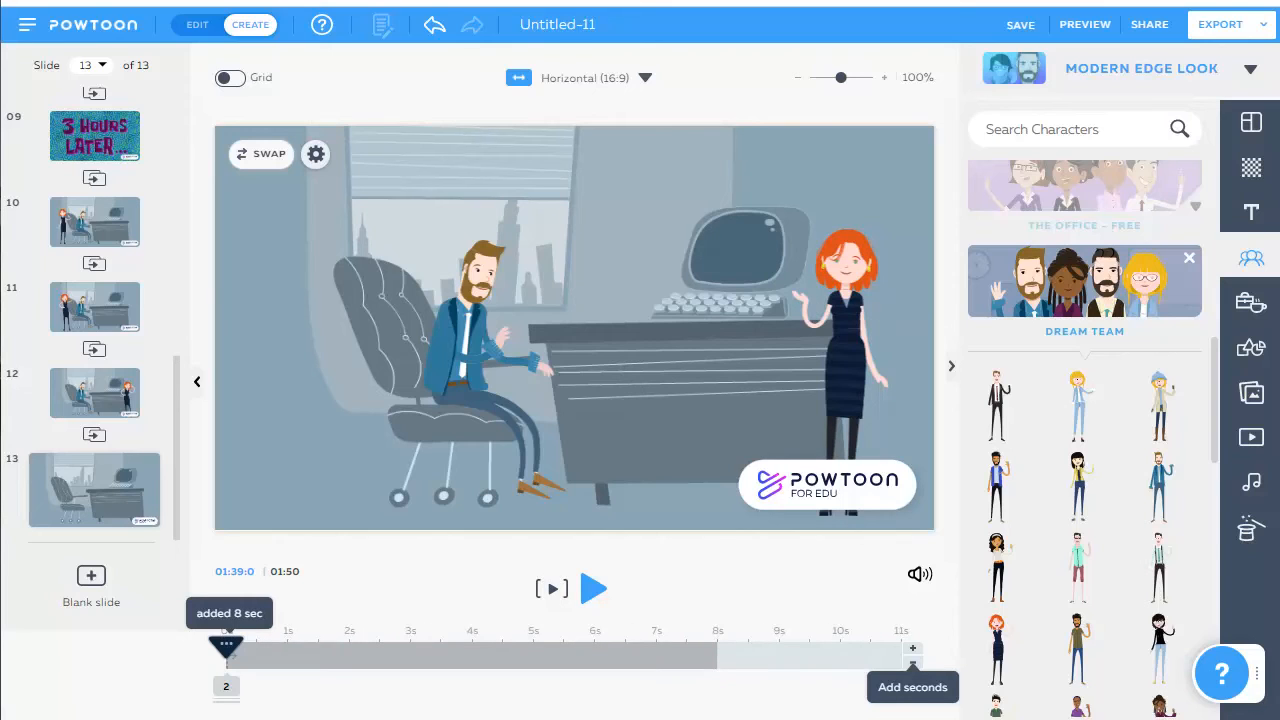
# Lengthen slide 13 to 14 seconds
pyautogui.click(912, 648)
pyautogui.click(912, 648)
pyautogui.click(912, 648)
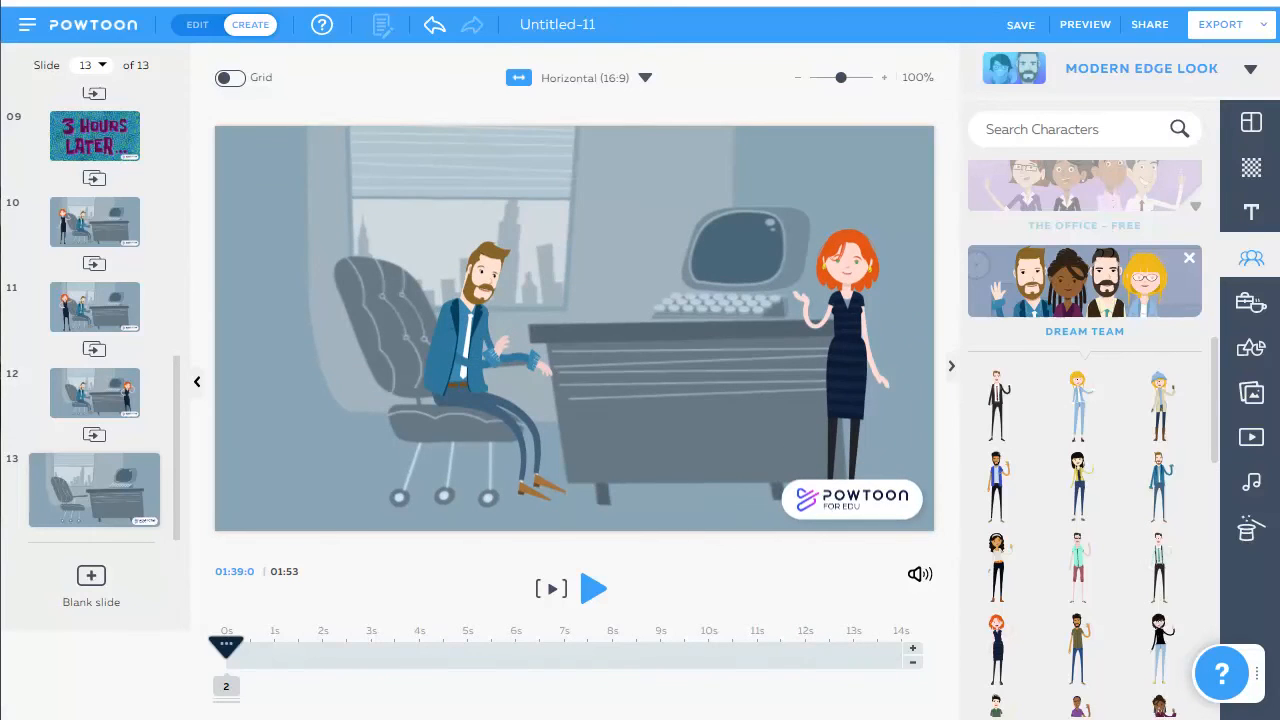
# Add the title "Start with a hook." to slide 13, widened to one line and placed above the characters
pyautogui.click(1251, 212)
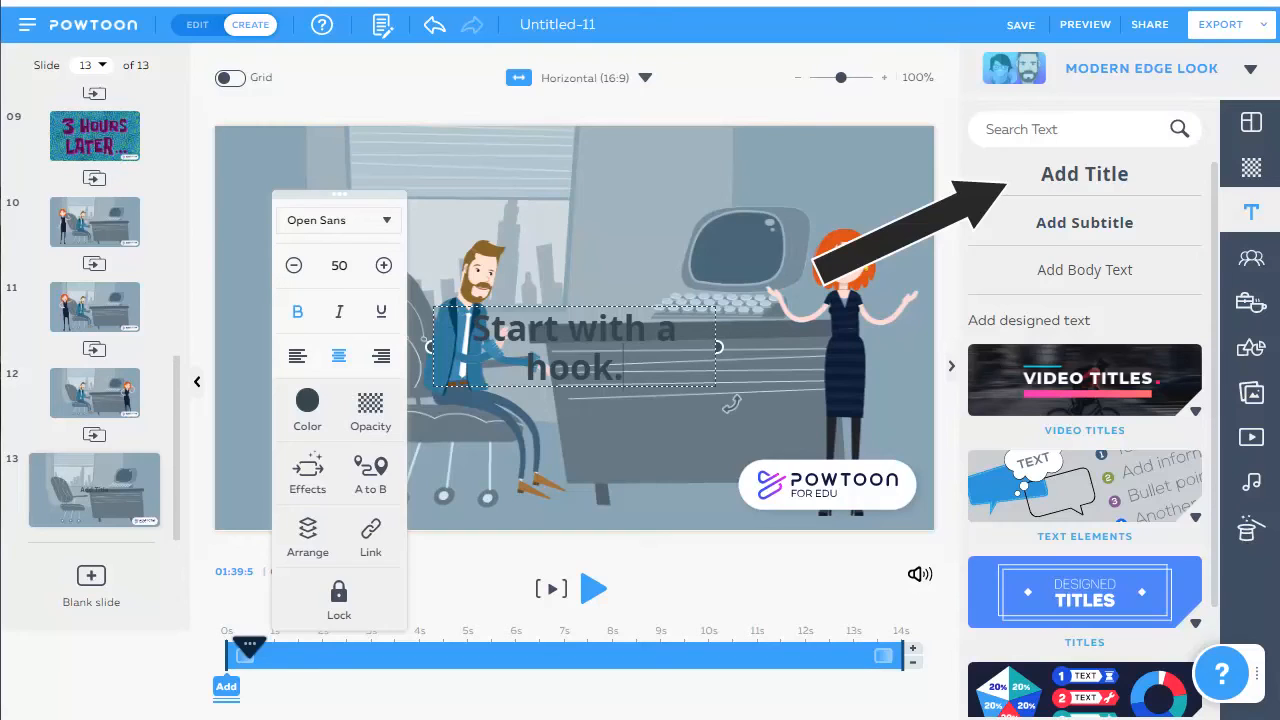
pyautogui.moveTo(717, 347); pyautogui.dragTo(808, 344)
pyautogui.moveTo(668, 312); pyautogui.dragTo(633, 147)
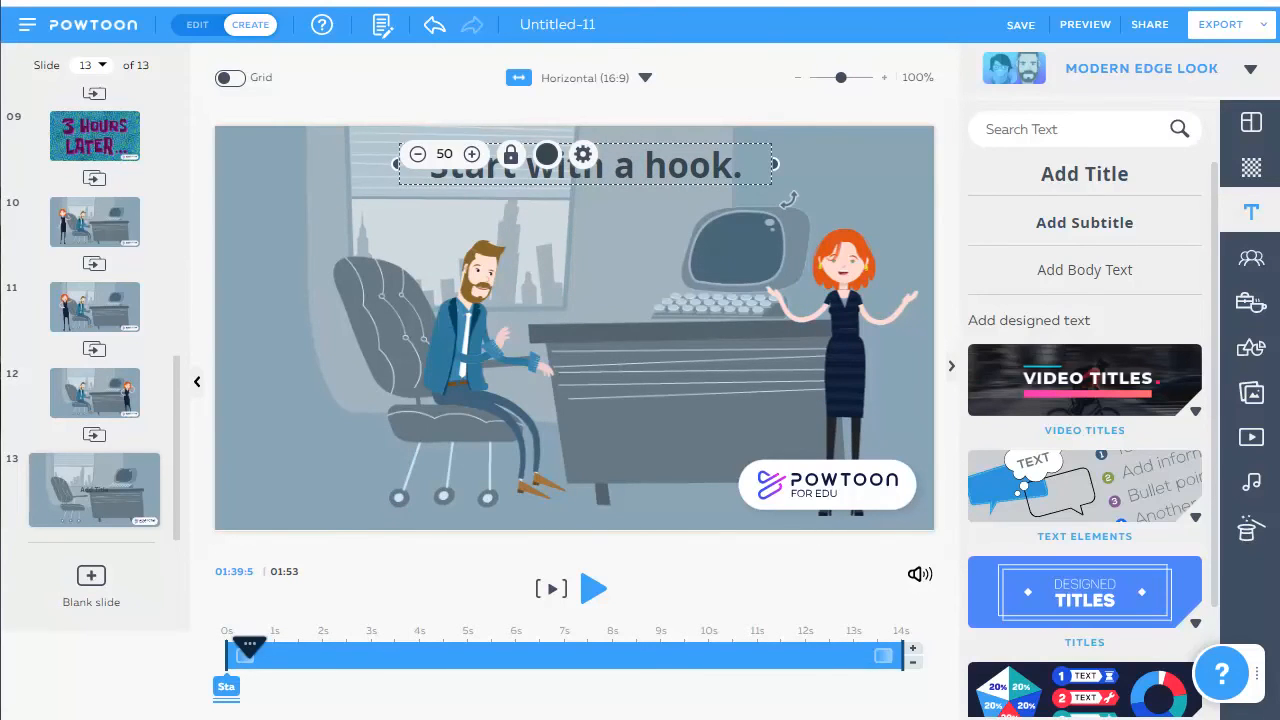
# Shorten slide 13 to 11 seconds
pyautogui.click(912, 662)
pyautogui.click(912, 662)
pyautogui.click(912, 662)
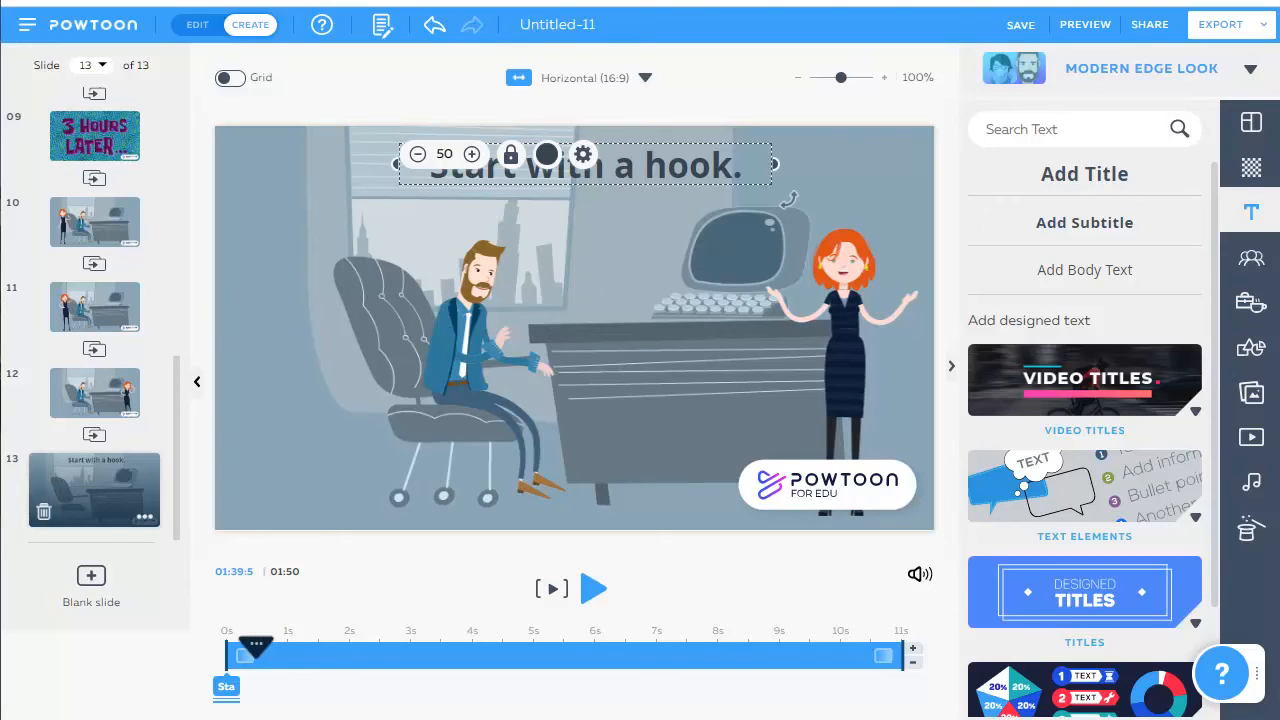
# Duplicate slide 13 and have slide 14's title and both characters shown for the whole slide without an enter effect
pyautogui.click(145, 517)
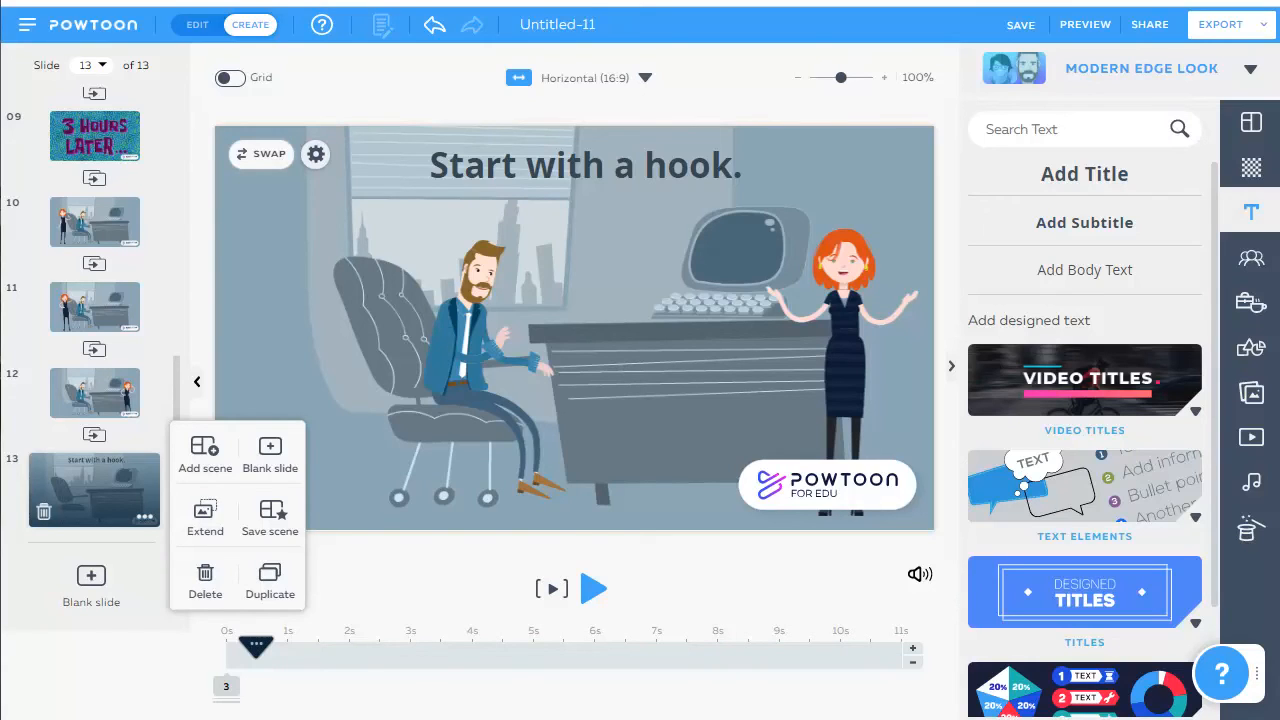
pyautogui.click(270, 581)
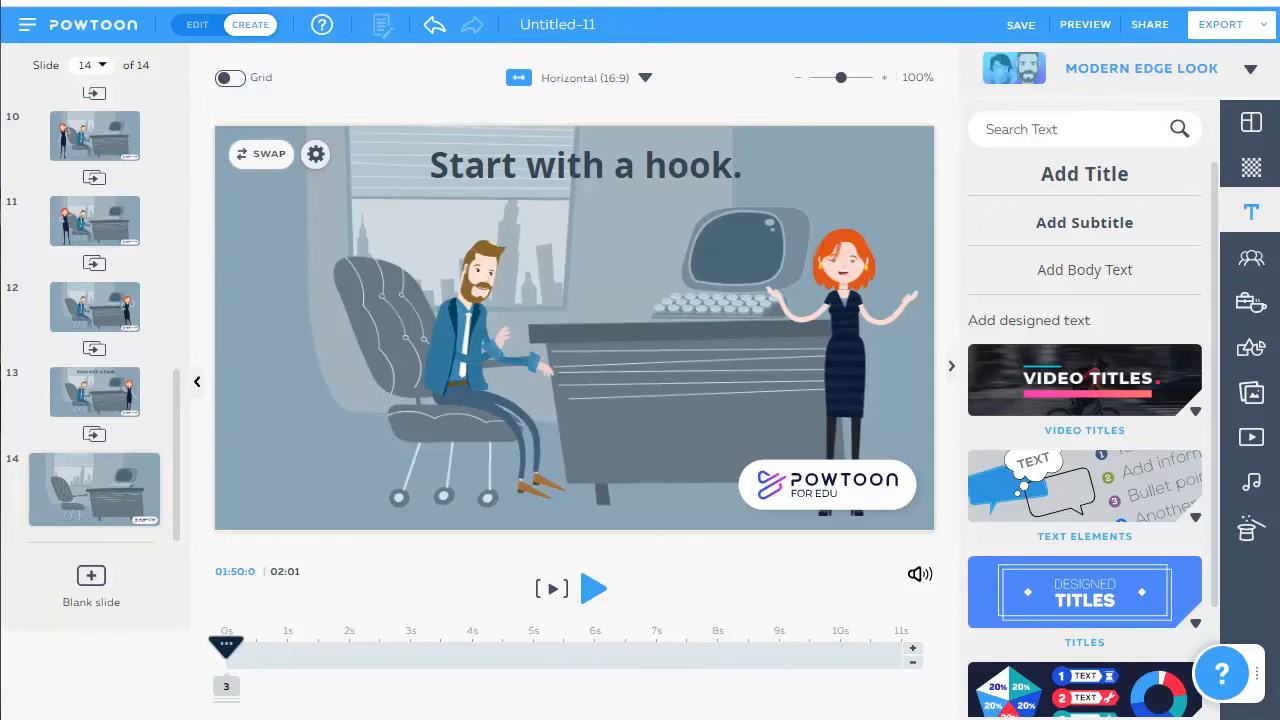
pyautogui.click(94, 489)
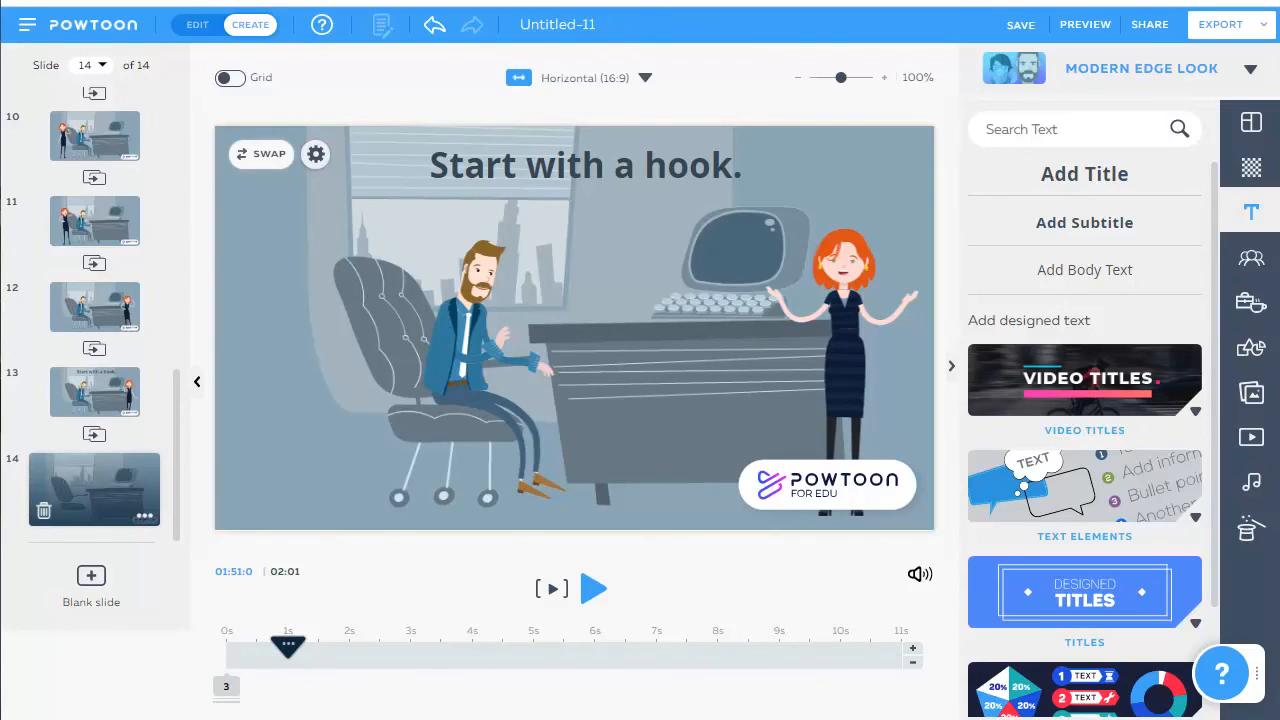
pyautogui.click(226, 686)
pyautogui.moveTo(590, 656); pyautogui.dragTo(932, 659)
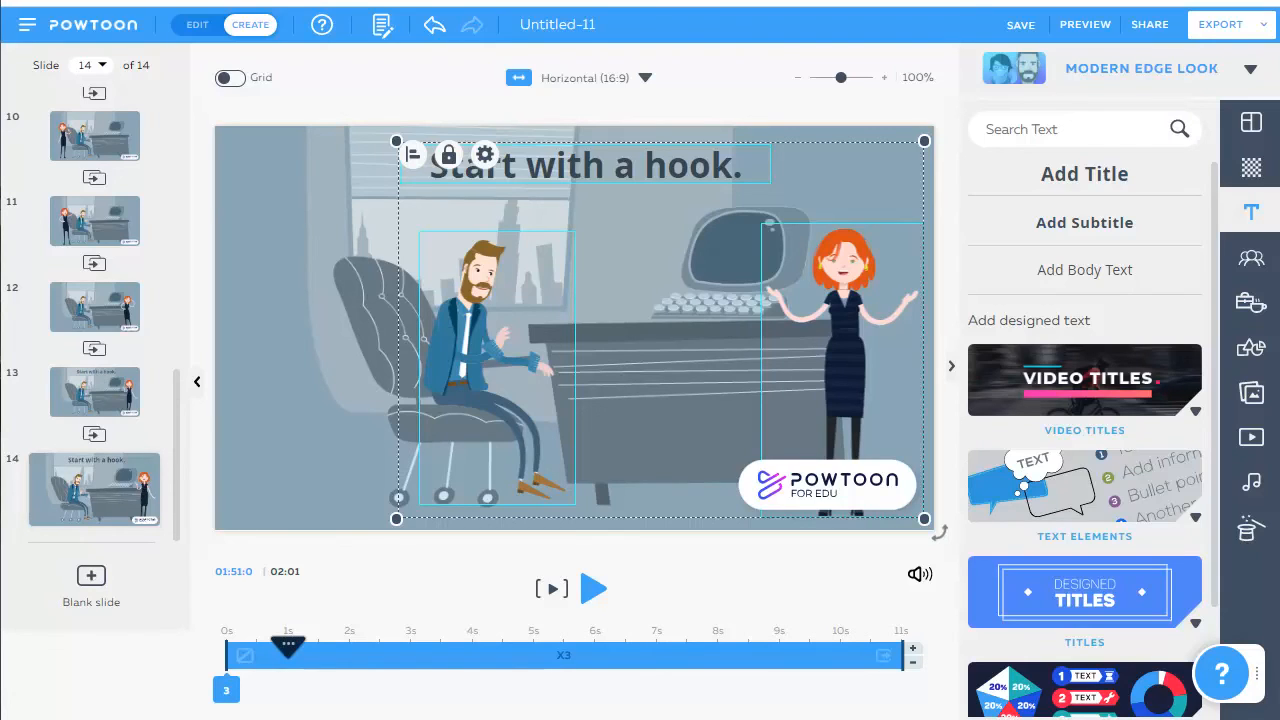
# Change slide 14's title to "Give your audience a task." and widen its text box to fit one line
pyautogui.click(586, 166)
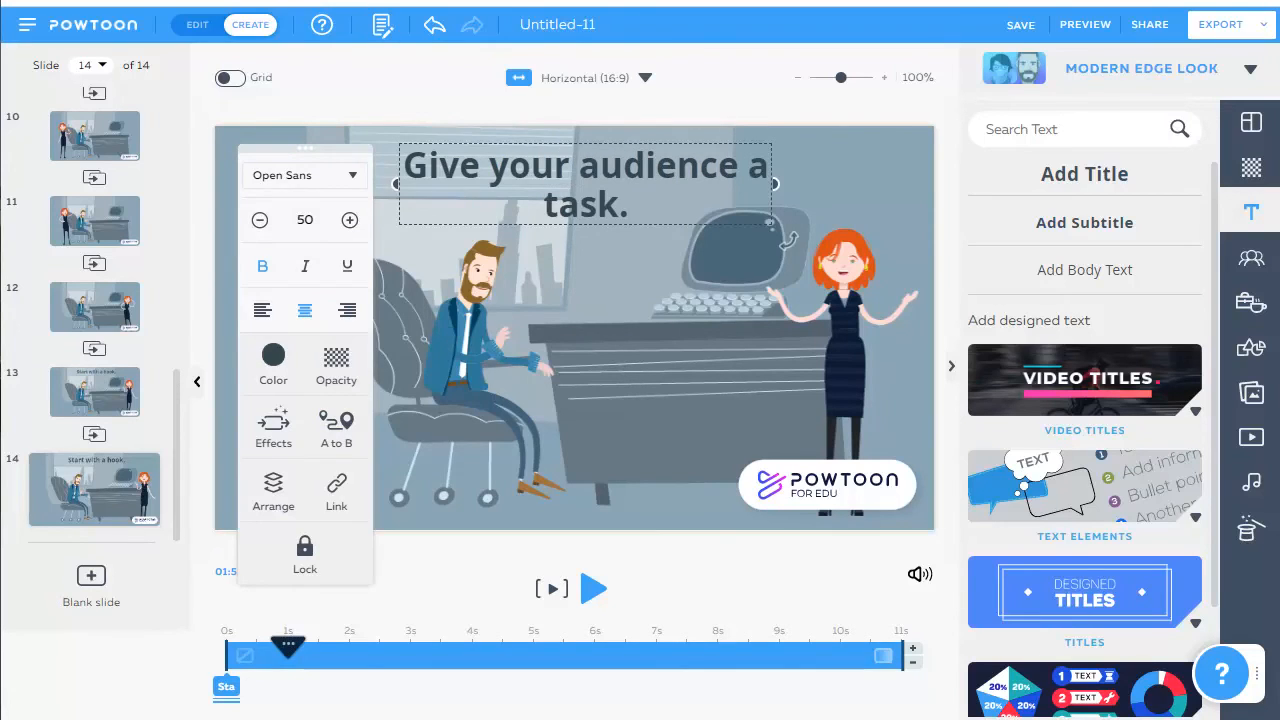
pyautogui.moveTo(778, 183); pyautogui.dragTo(866, 170)
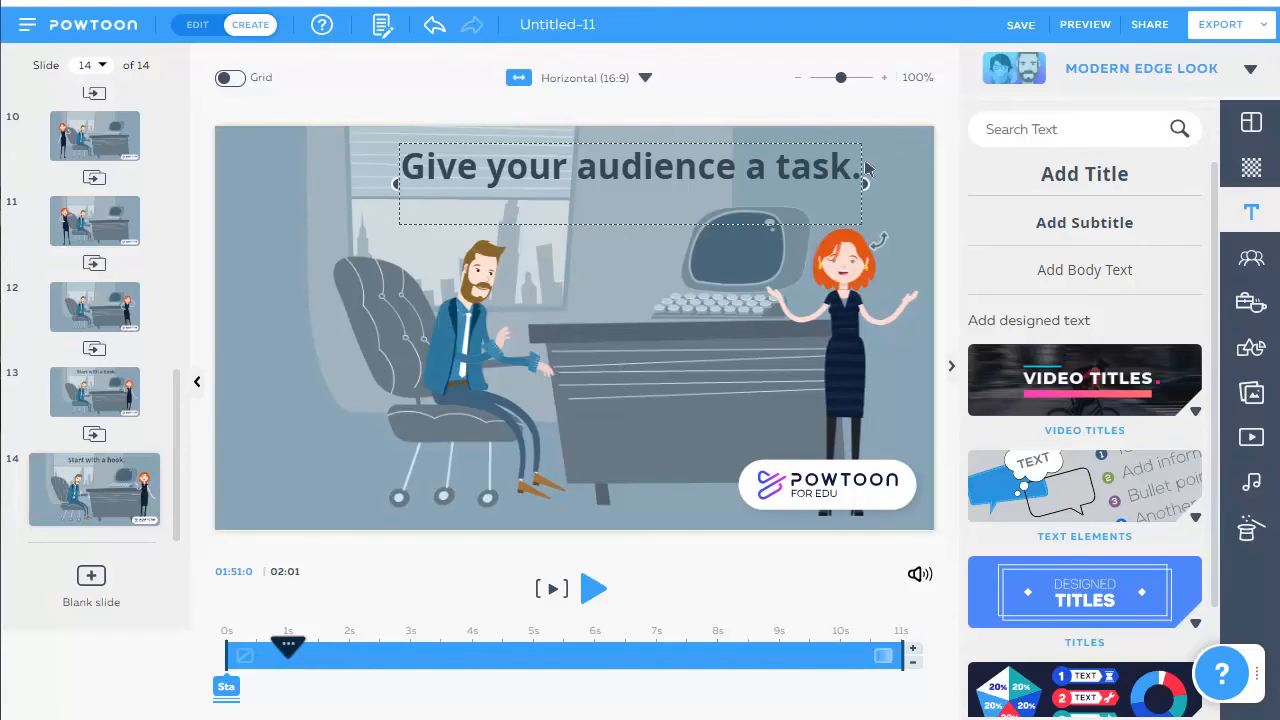
pyautogui.moveTo(868, 168); pyautogui.dragTo(868, 168)
pyautogui.click(594, 588)
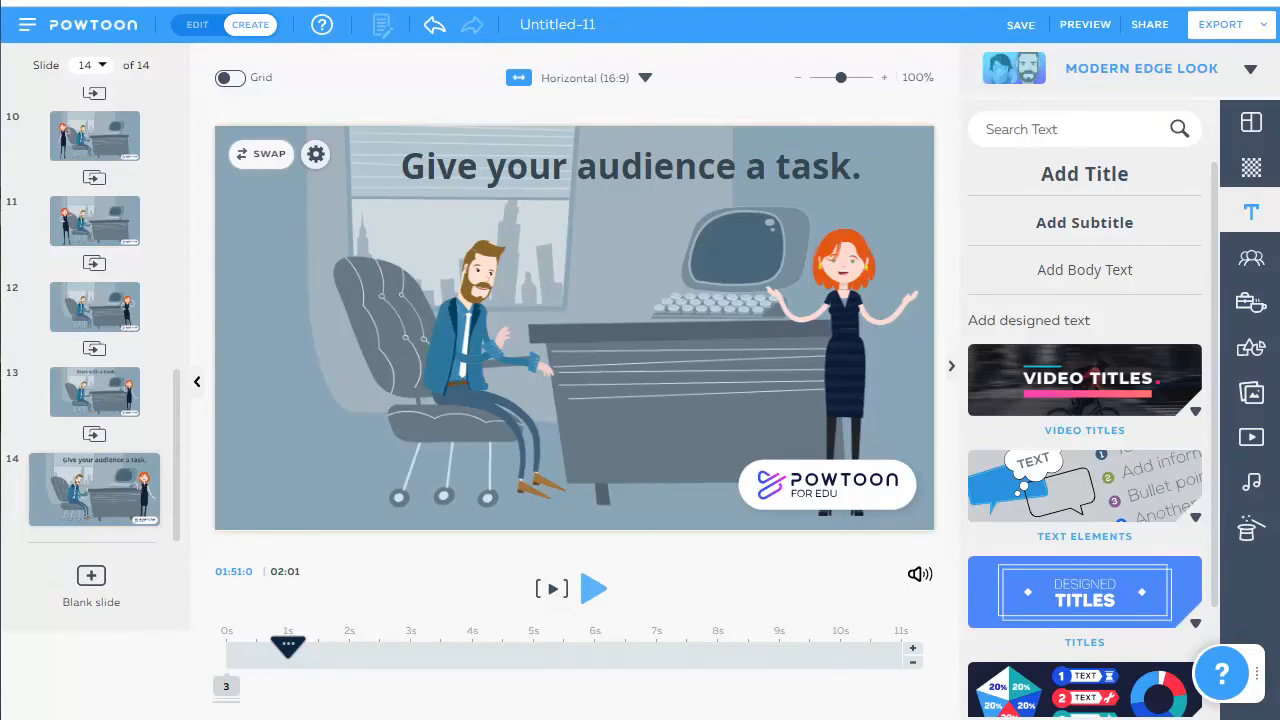
# Duplicate slide 14 and have slide 15's title and both characters shown for the whole slide without an enter effect
pyautogui.click(146, 517)
pyautogui.click(271, 582)
pyautogui.click(226, 687)
pyautogui.moveTo(314, 658); pyautogui.dragTo(928, 649)
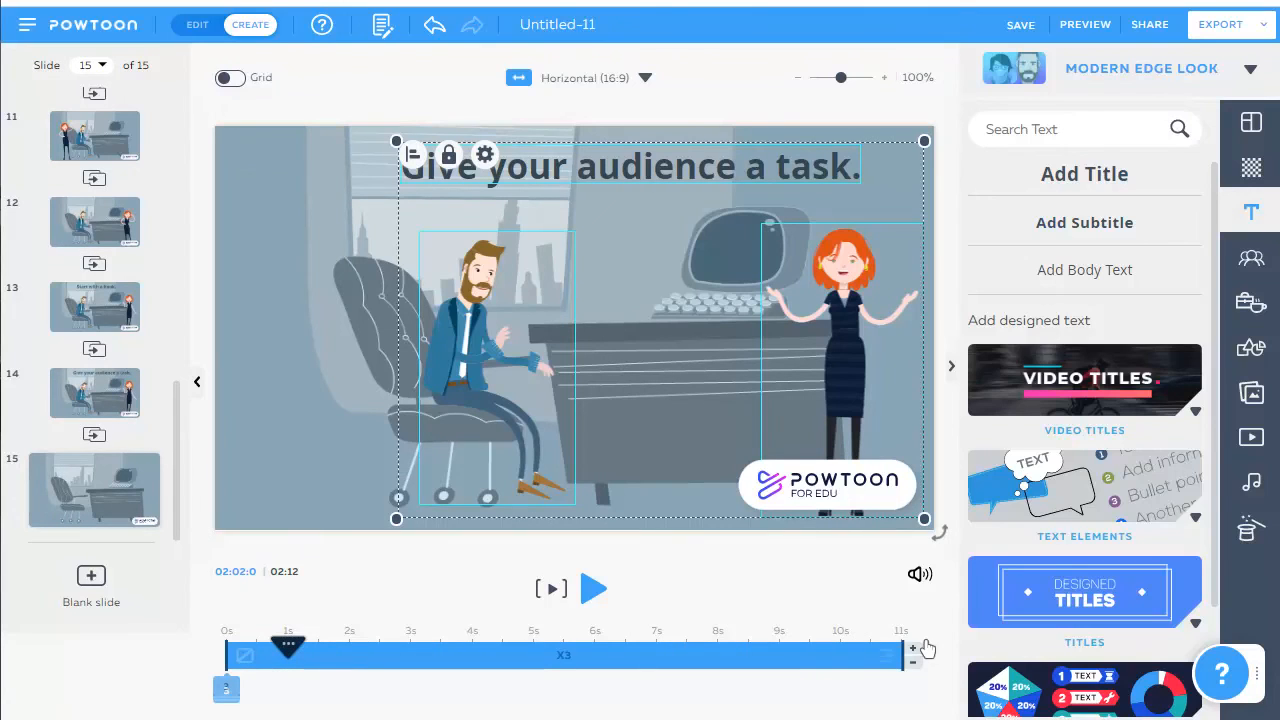
# Delete the title from slide 15 and extend the slide into slide 16
pyautogui.click(640, 166)
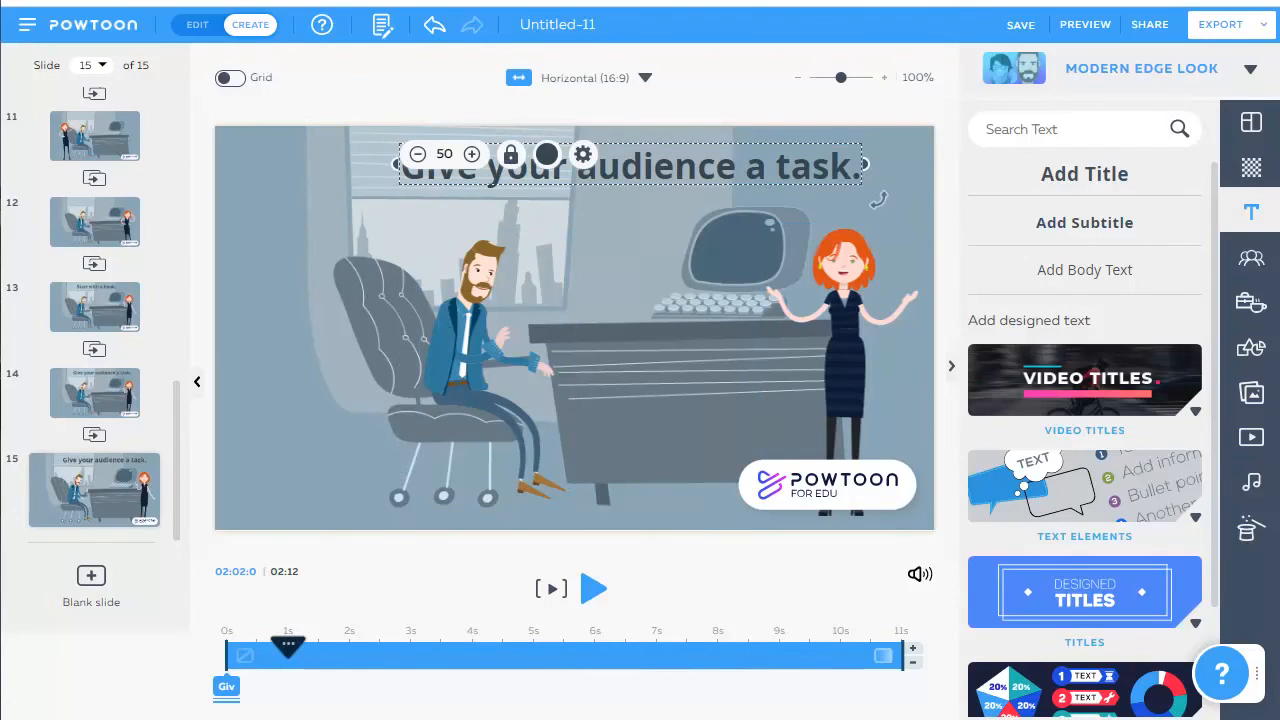
pyautogui.press('Delete')
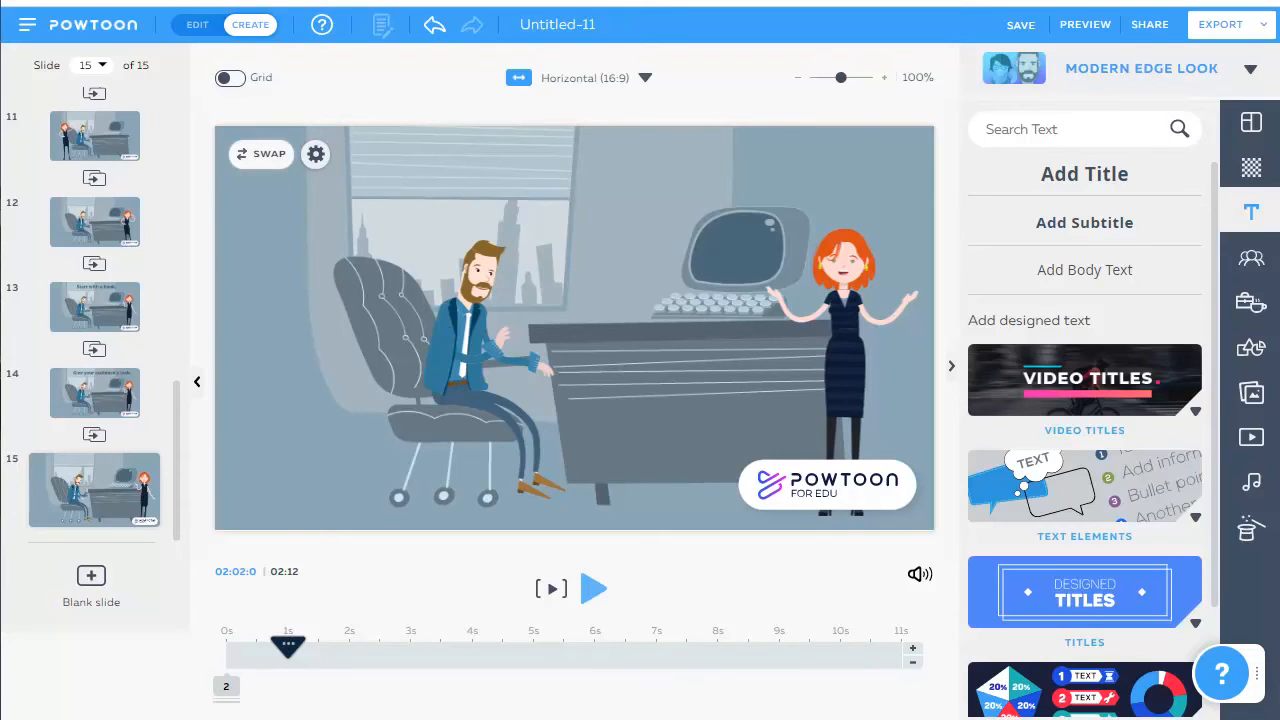
pyautogui.click(145, 517)
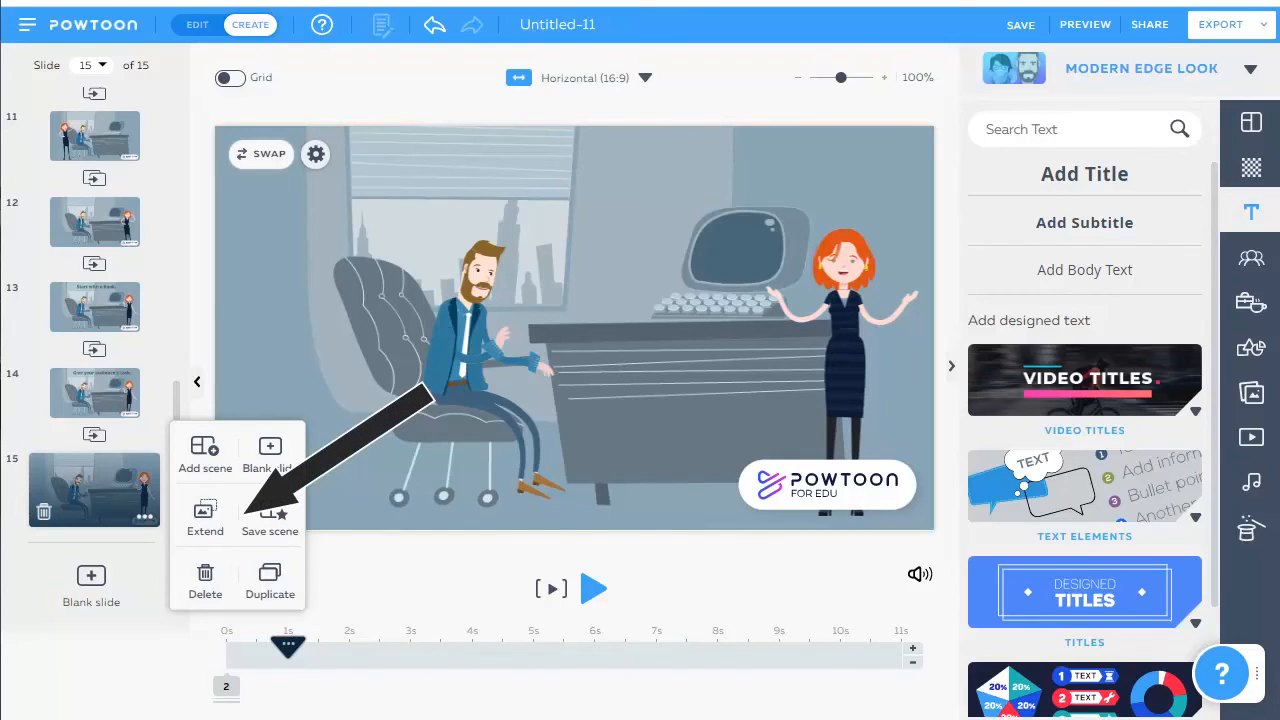
pyautogui.click(205, 517)
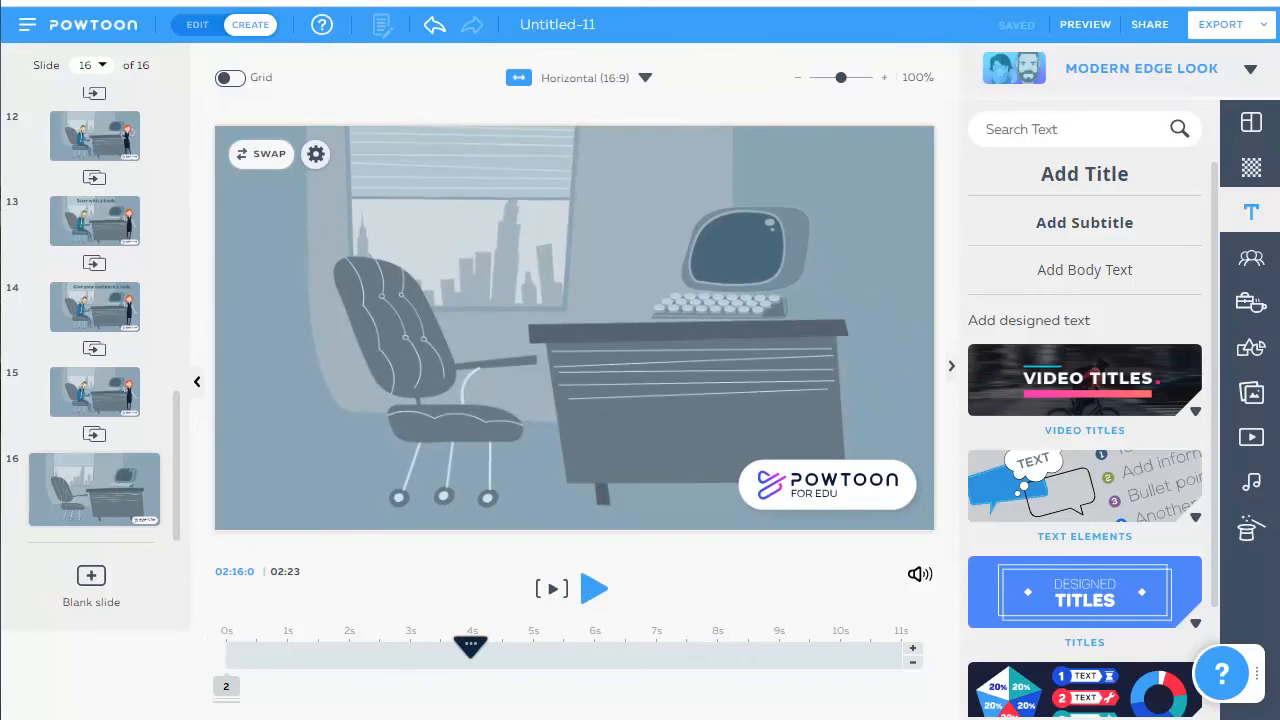
# Shorten slide 16 to 8 seconds and have both characters shown for the whole slide
pyautogui.click(912, 663)
pyautogui.click(912, 663)
pyautogui.click(912, 663)
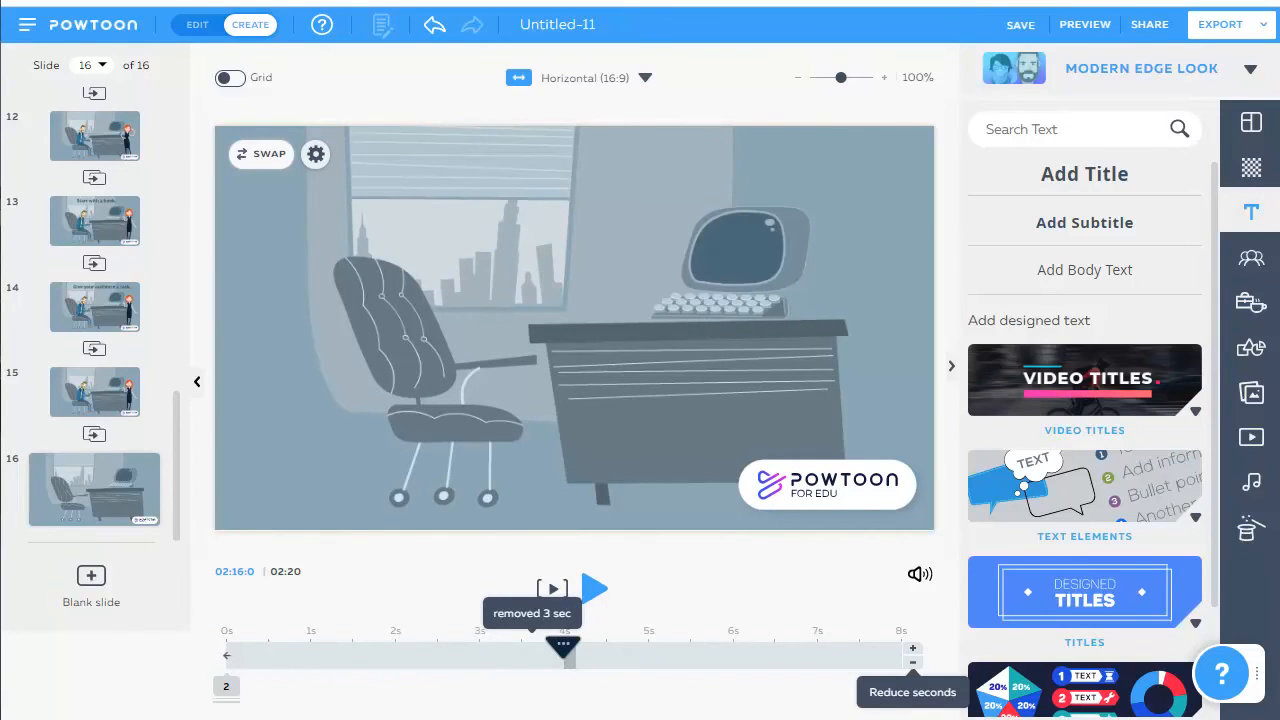
pyautogui.click(226, 687)
pyautogui.moveTo(340, 657); pyautogui.dragTo(972, 640)
# Add the title "Have fun making YOUR Powtoon!" to slide 16, widened to two lines and placed above the characters
pyautogui.click(1251, 212)
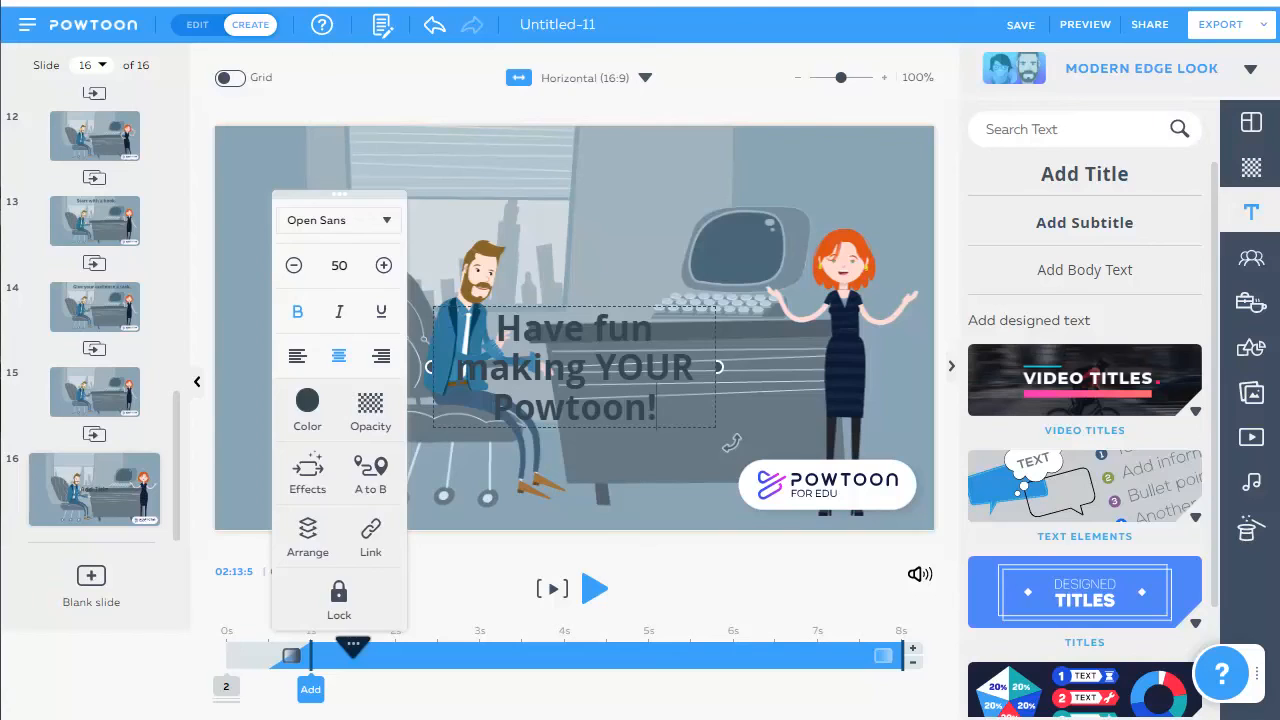
pyautogui.moveTo(716, 367); pyautogui.dragTo(914, 345)
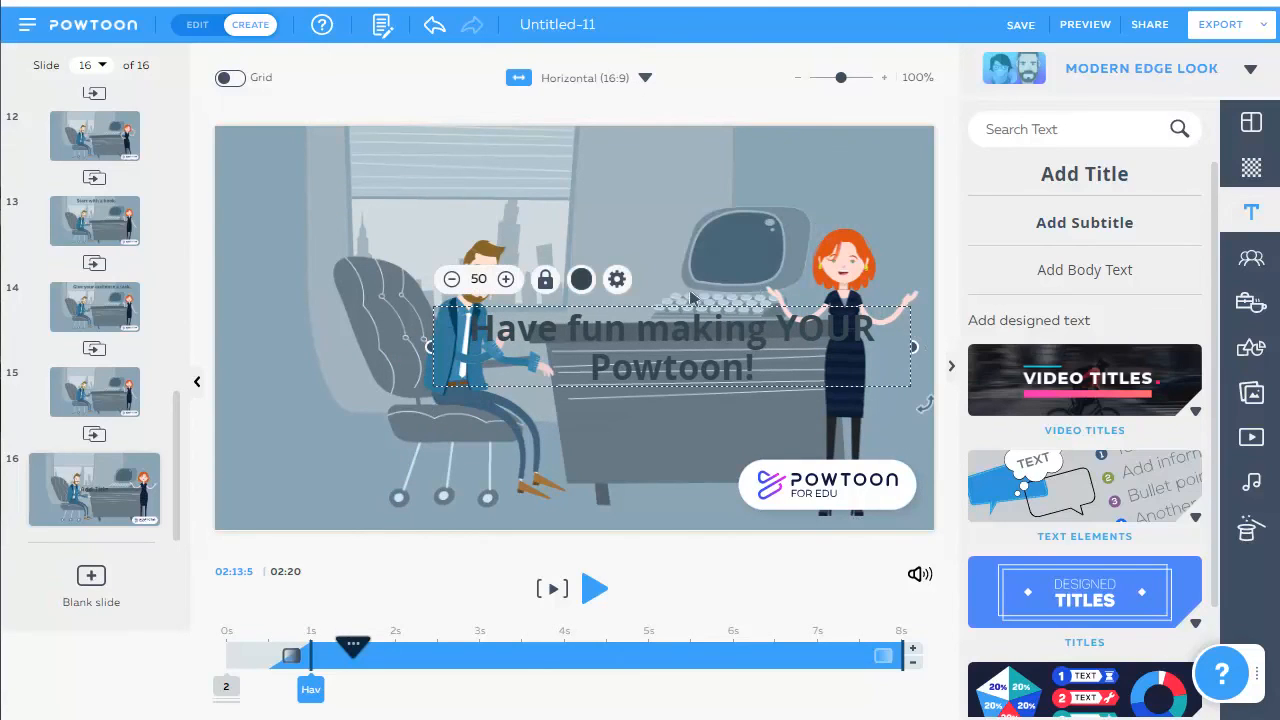
pyautogui.moveTo(688, 302); pyautogui.dragTo(605, 145)
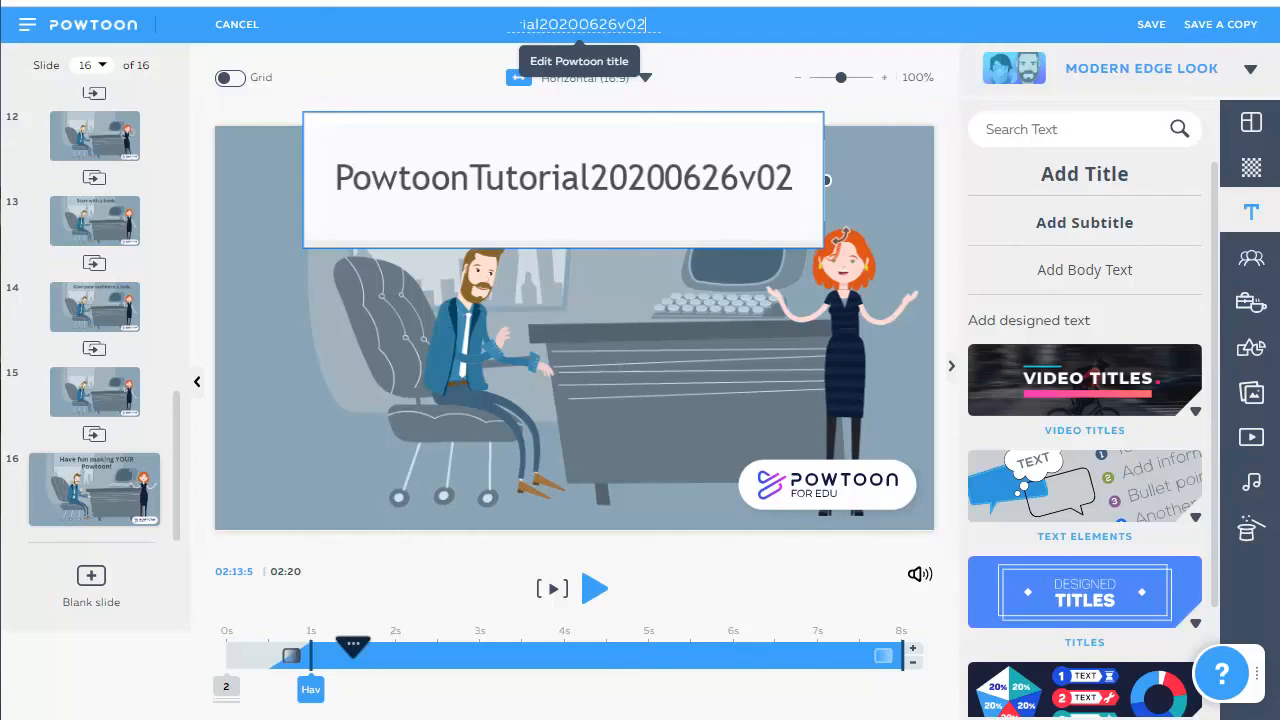
# Rename the Powtoon as PowtoonTutorial20200626v02 and open the export options
pyautogui.press('Return')
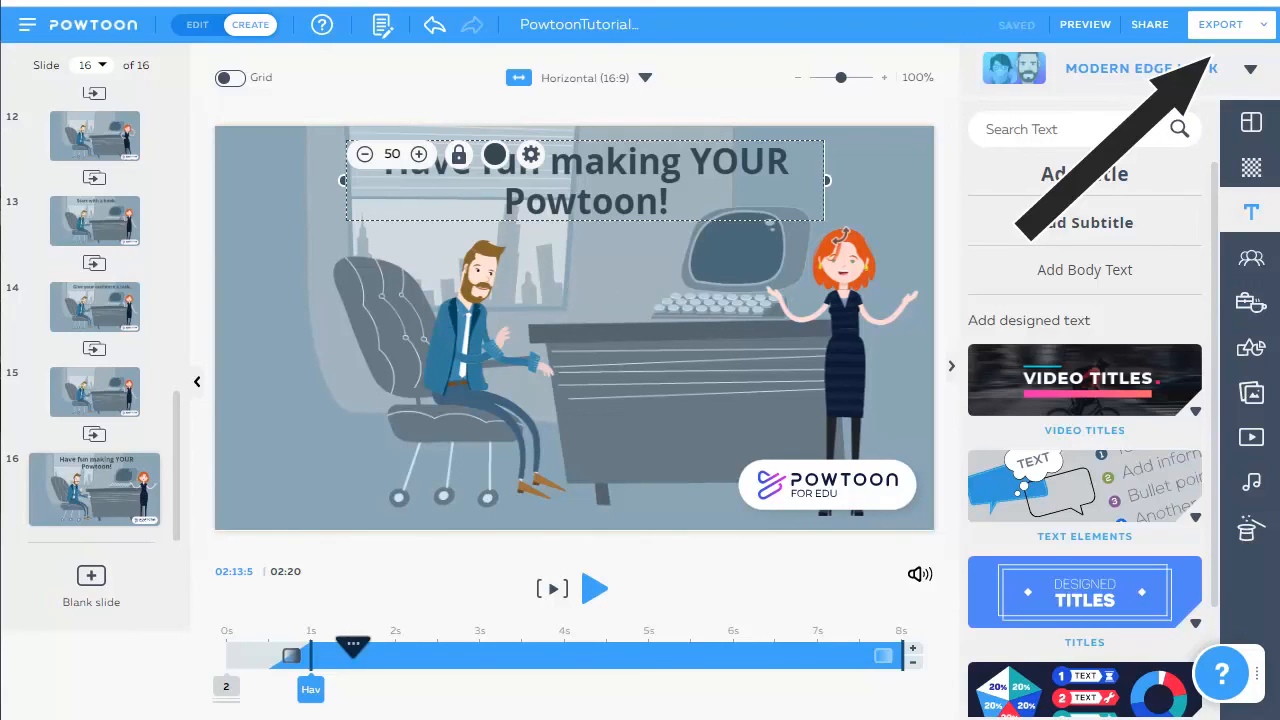
pyautogui.click(1221, 25)
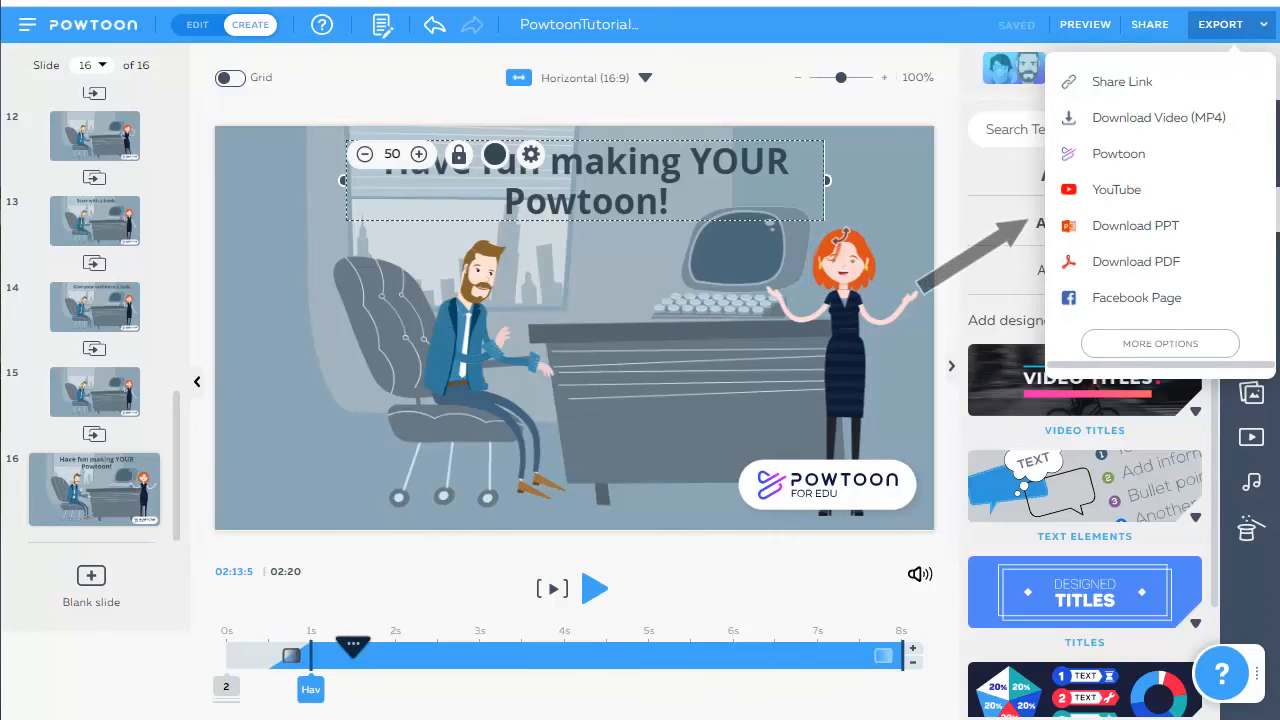